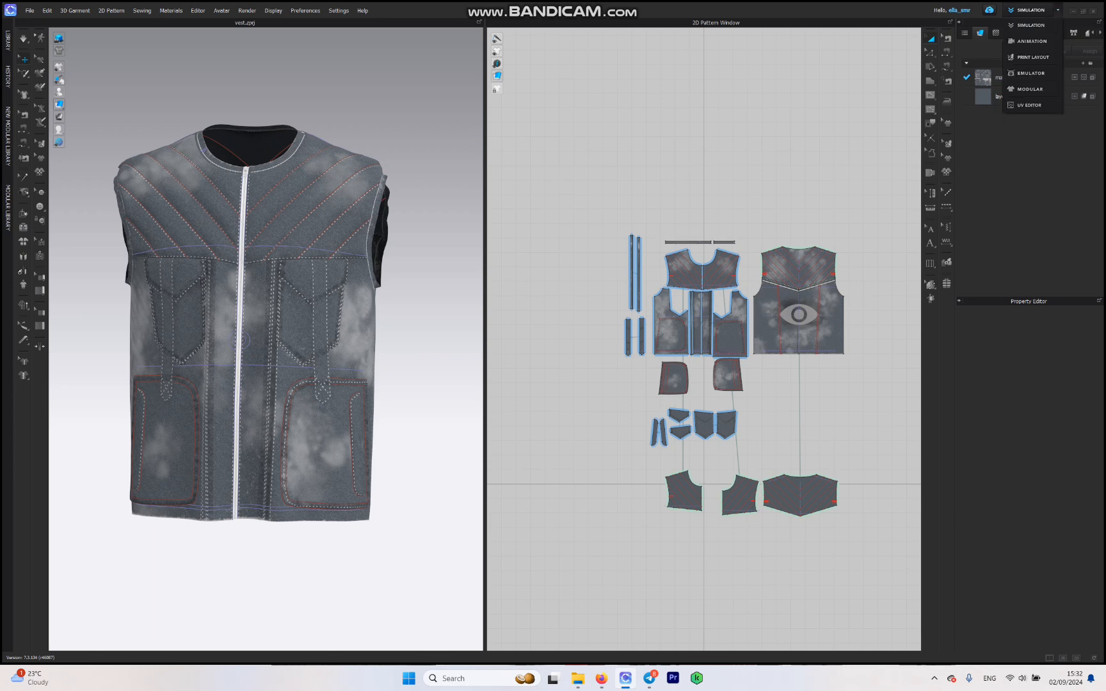
# Switch the vest project to the UV Editor workspace and start an OBJ export of the garment
pyautogui.click(1028, 105)
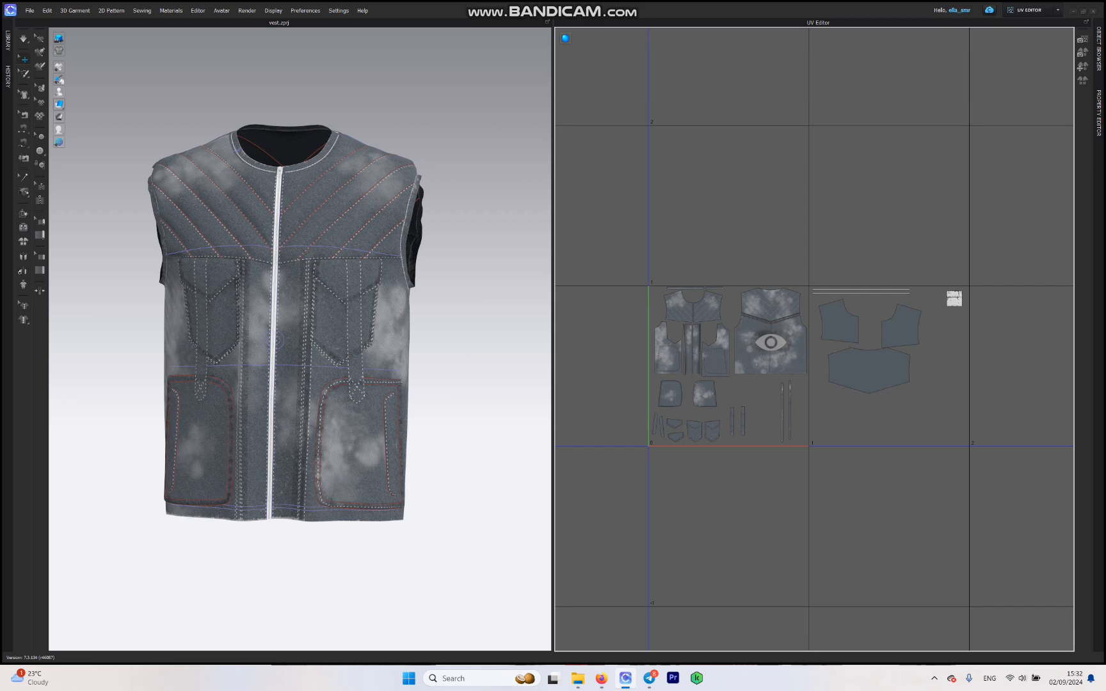
pyautogui.click(30, 10)
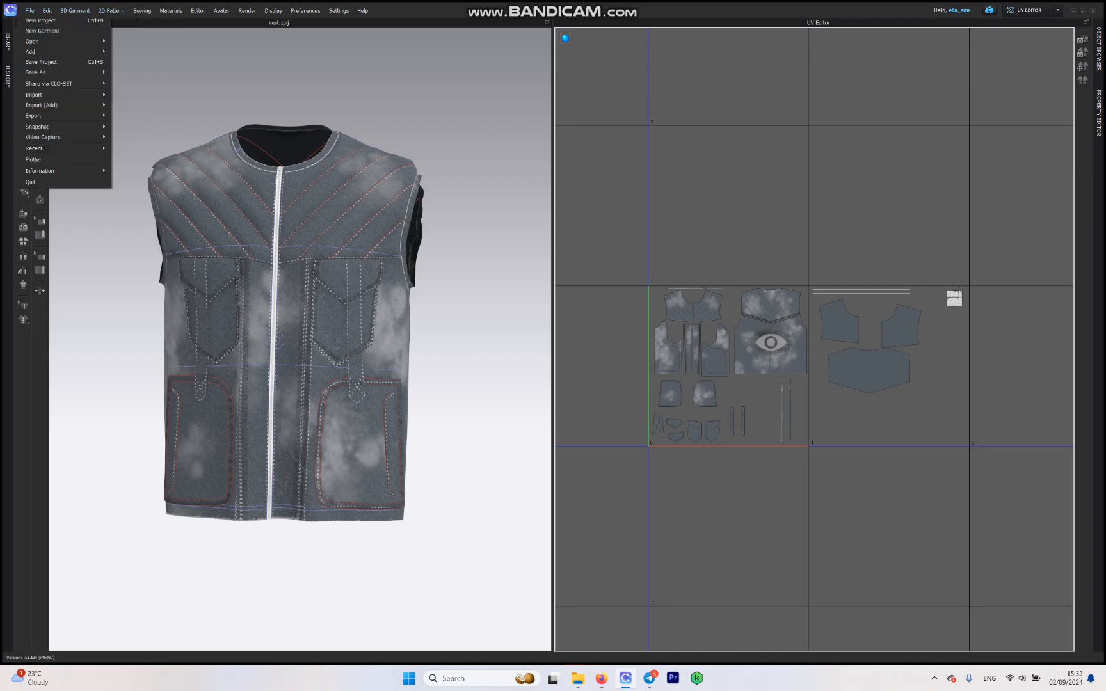
pyautogui.moveTo(39, 115)
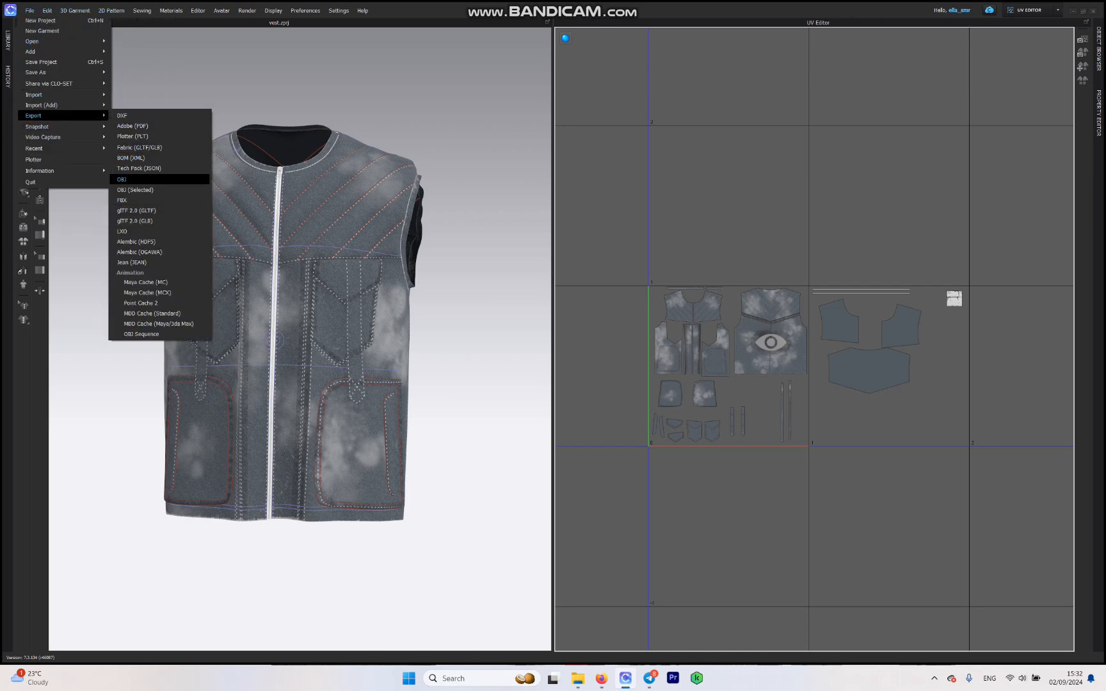
pyautogui.click(122, 179)
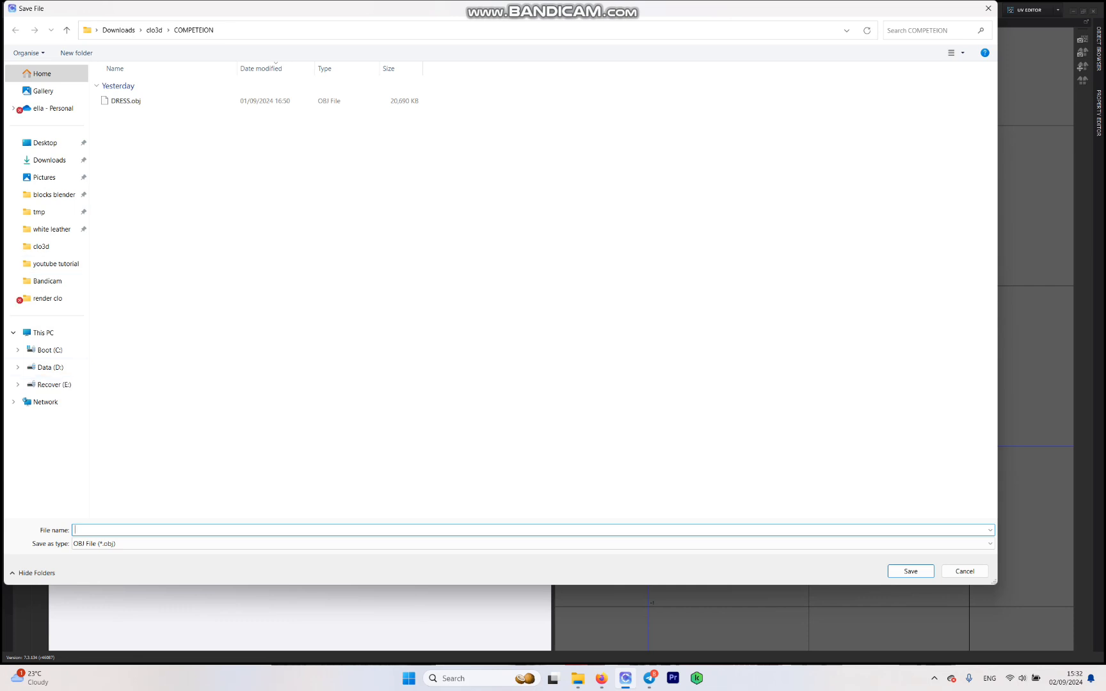
# Export the vest as ROUNDTABLE ANIMATION in the youtube tutorial folder, as a thick single object with unified UV coordinates in metres
pyautogui.write('36')
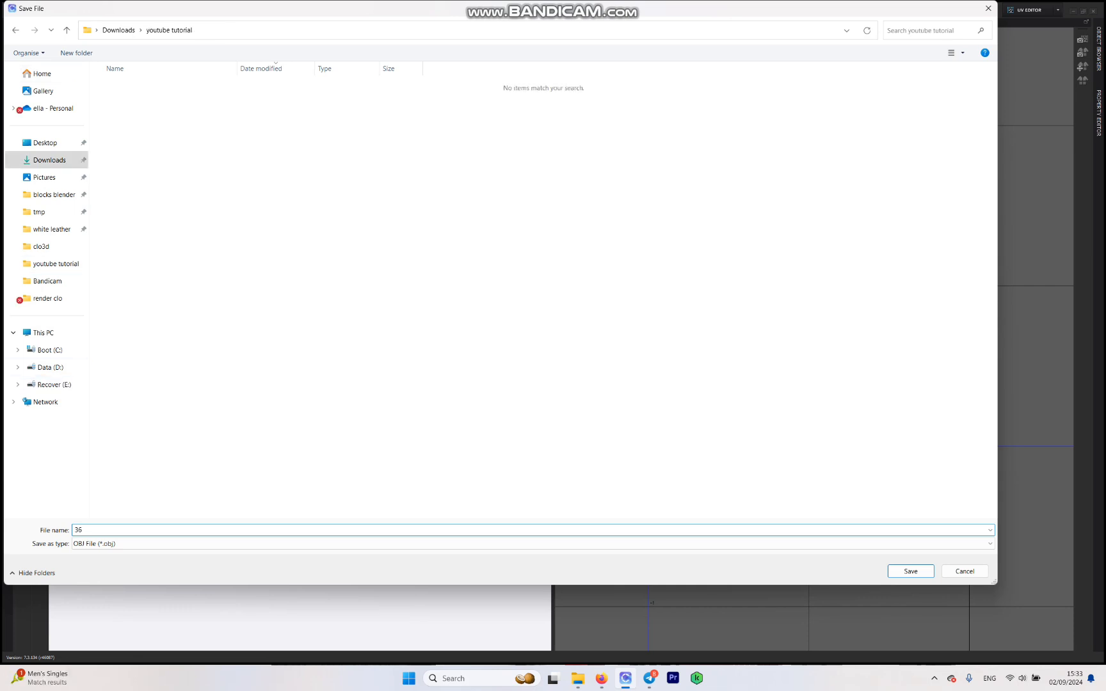
pyautogui.press('BackSpace')
pyautogui.press('BackSpace')
pyautogui.write('3')
pyautogui.write('ROUN')
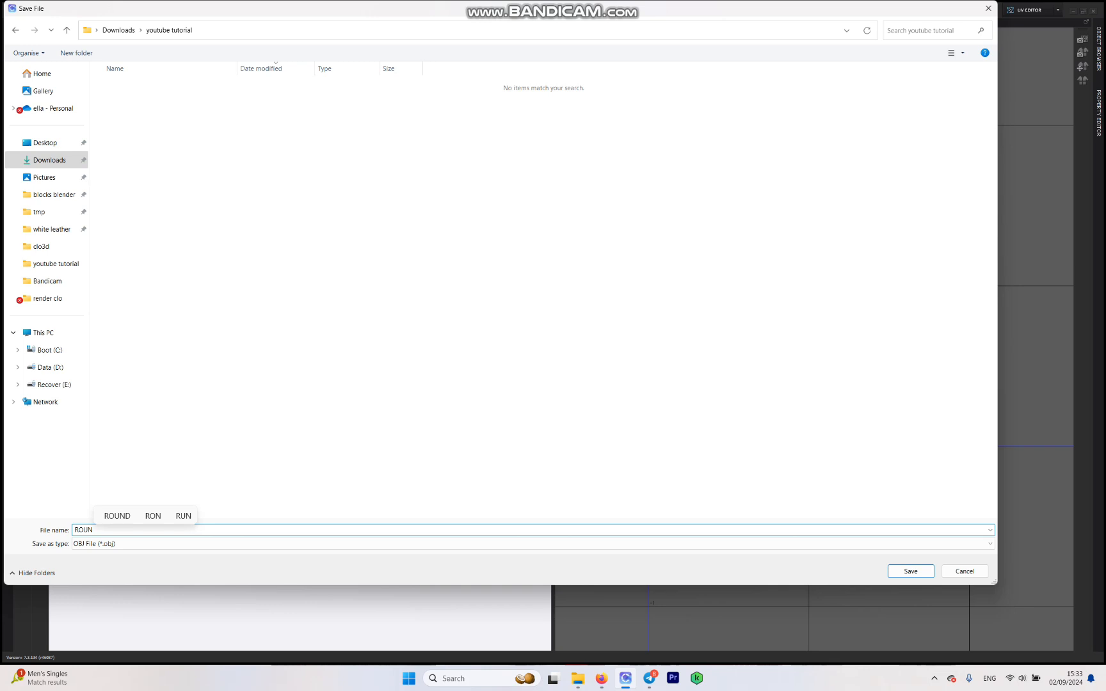
pyautogui.write('DTABLE ')
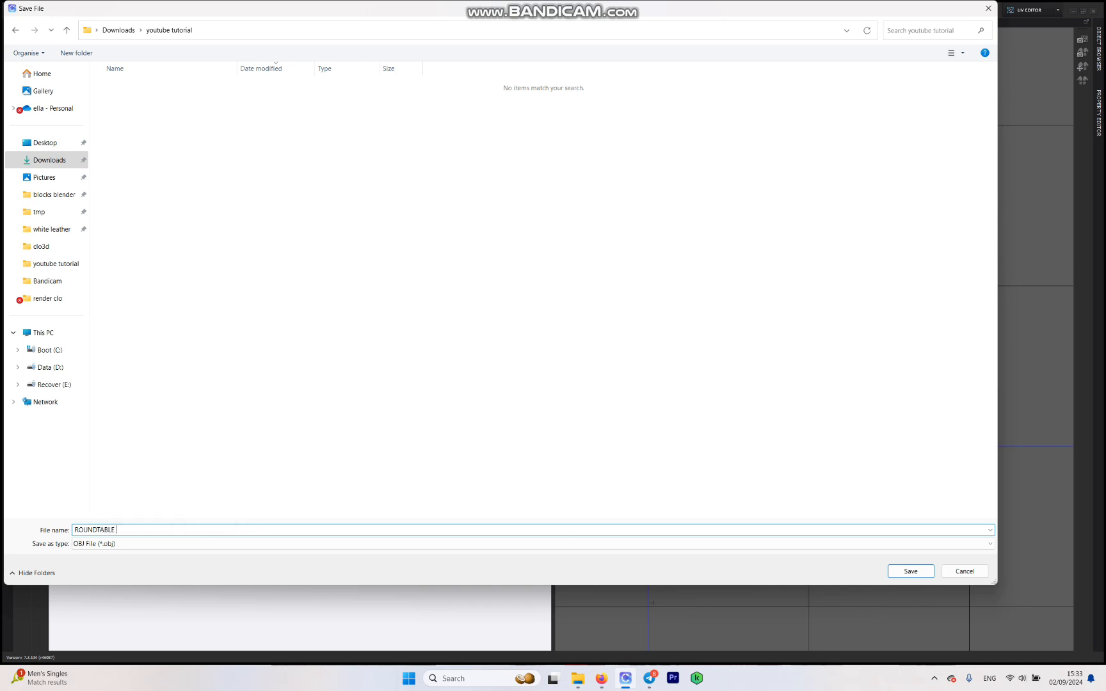
pyautogui.write('ANIMATION')
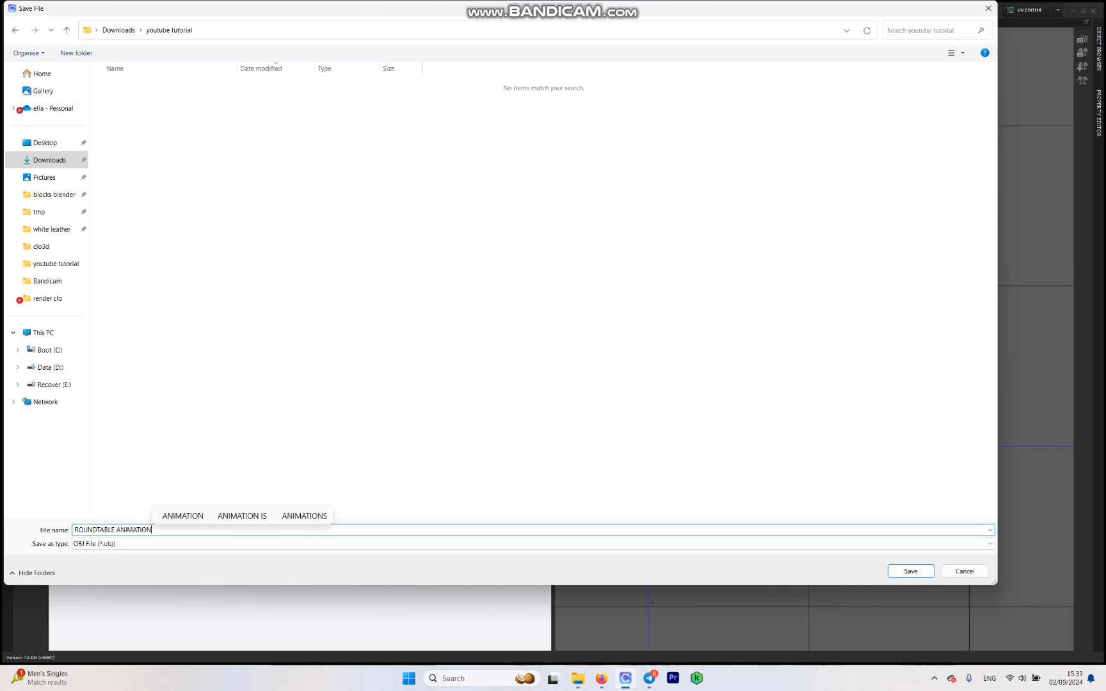
pyautogui.press('Return')
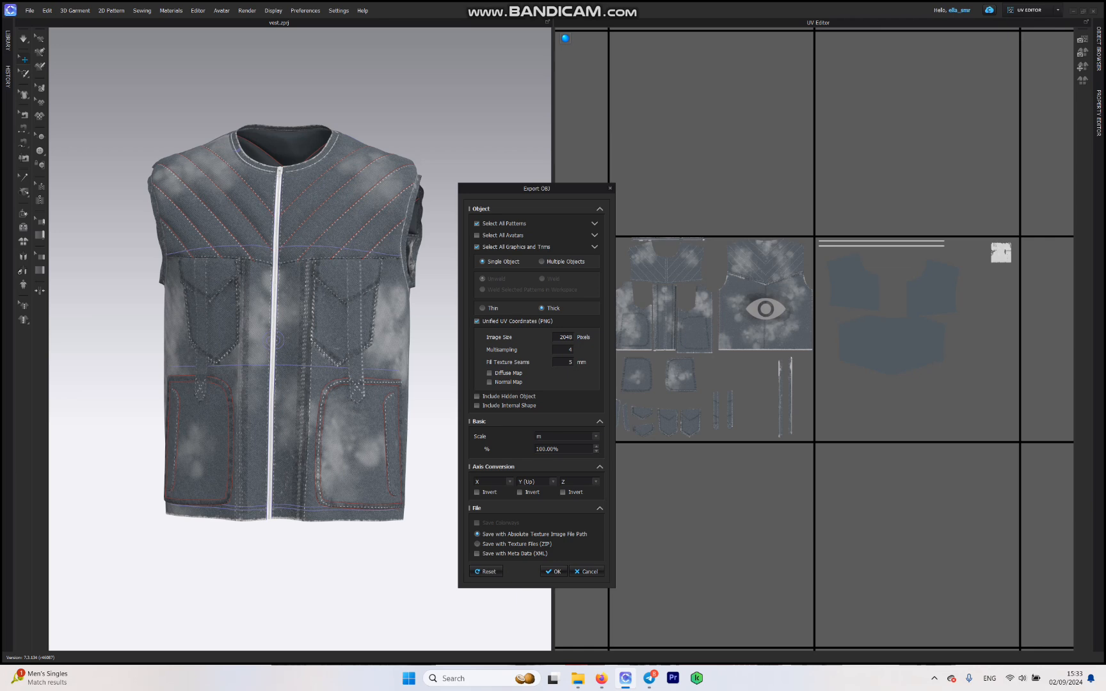
pyautogui.click(553, 571)
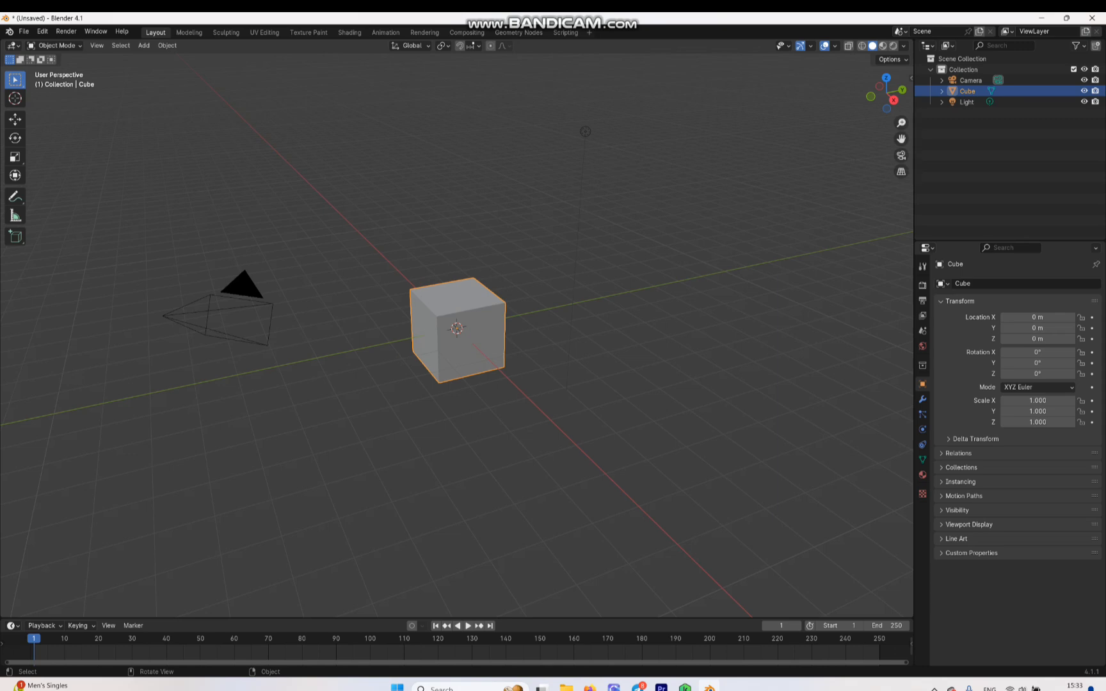
# In Blender, delete the default cube and import ROUNDTABLE ANIMATION.obj from the youtube tutorial folder in Downloads
pyautogui.press('Delete')
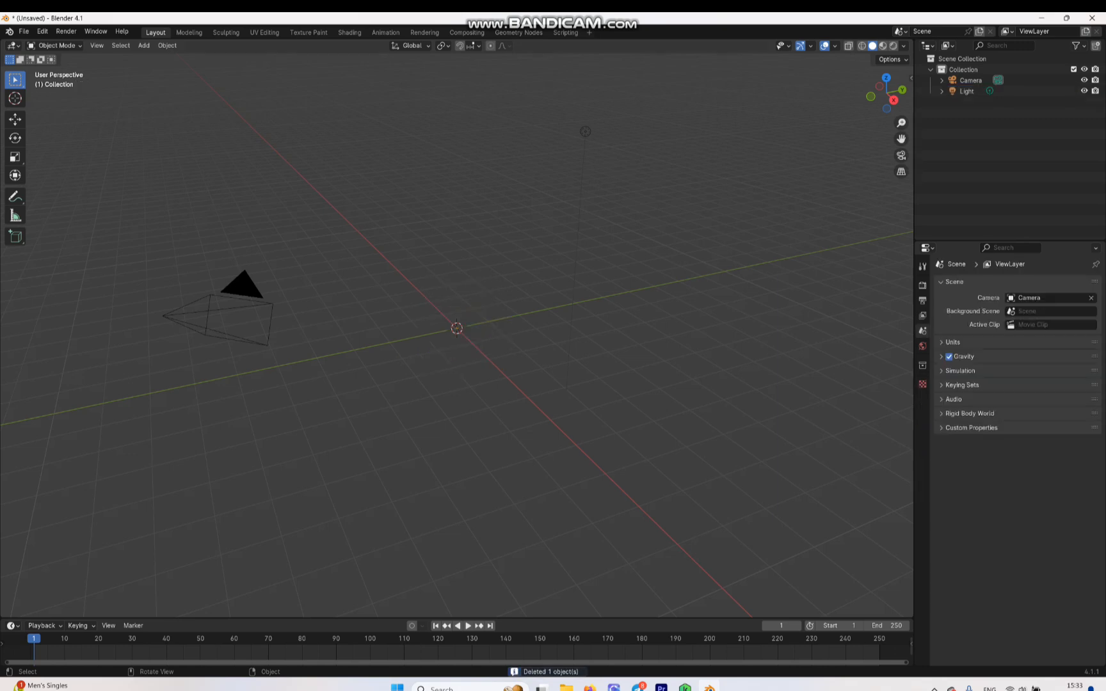
pyautogui.click(23, 31)
pyautogui.moveTo(42, 184)
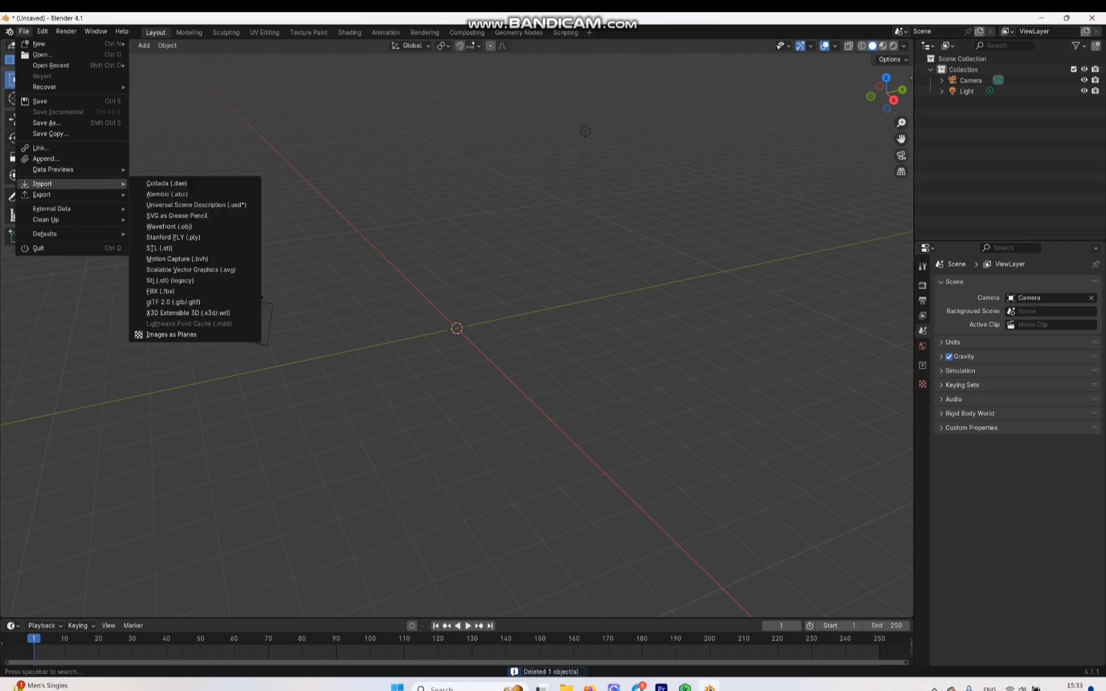
pyautogui.click(170, 226)
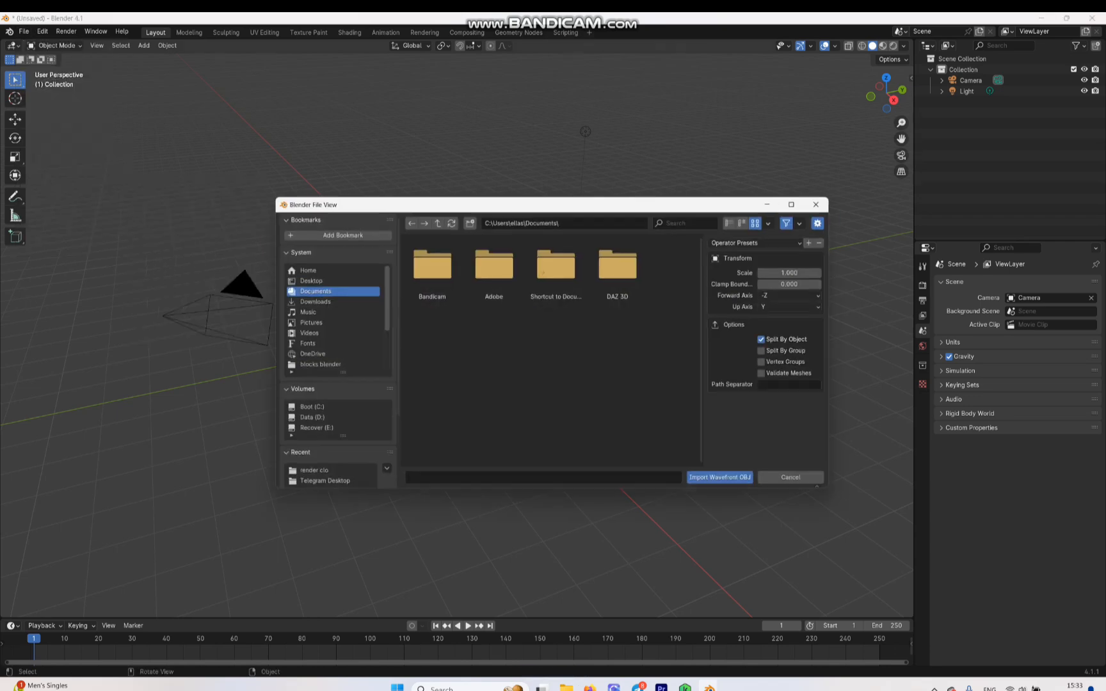
pyautogui.click(308, 301)
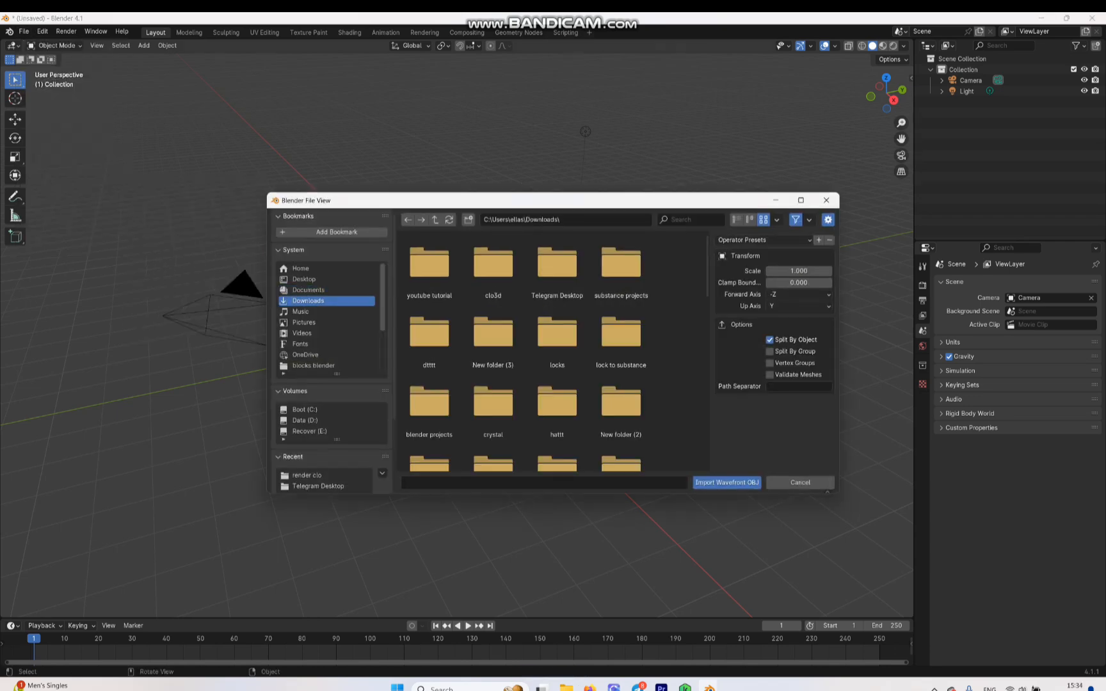
pyautogui.doubleClick(429, 263)
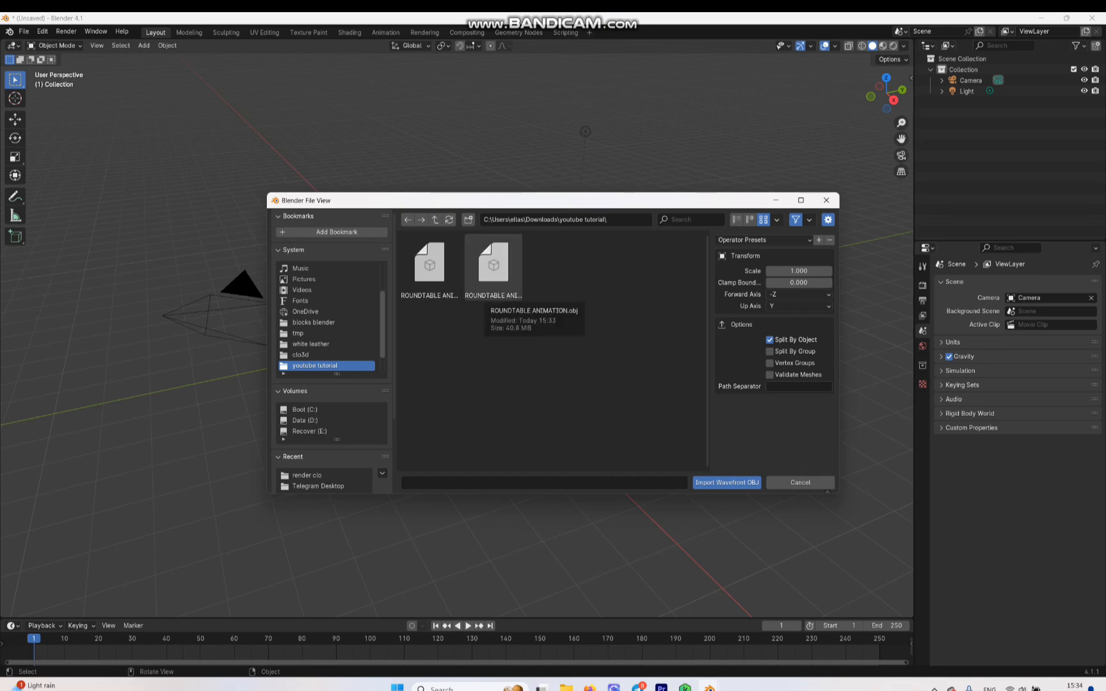
pyautogui.click(493, 265)
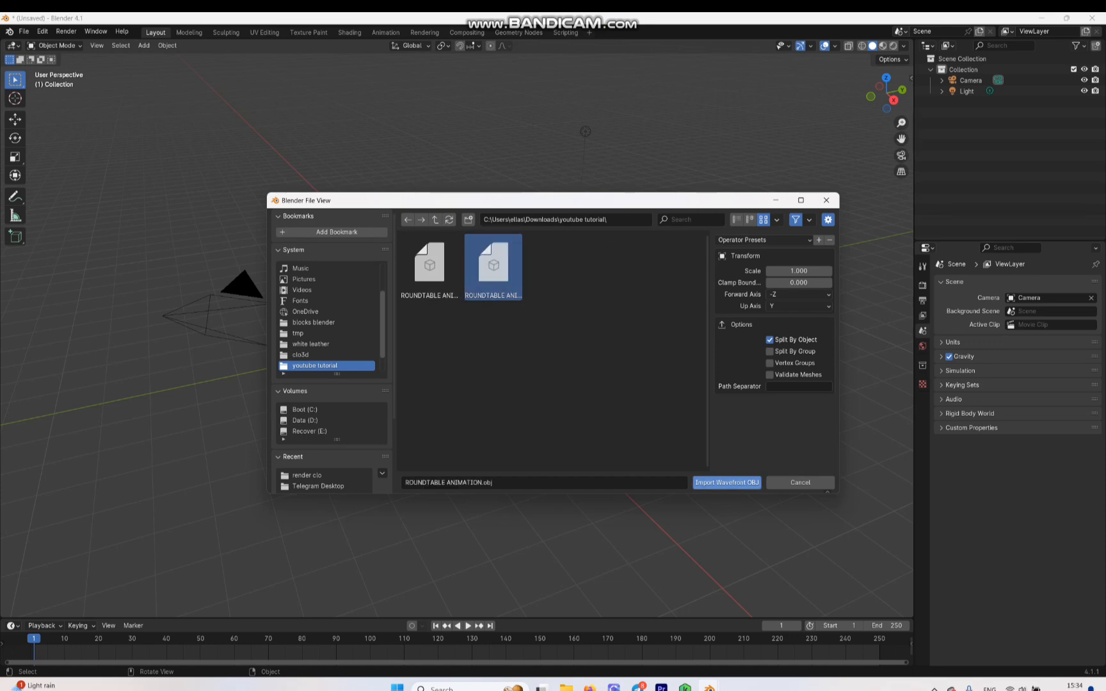
pyautogui.click(726, 483)
# Frame the vest in front view and keyframe its location, rotation and scale at frame 0
pyautogui.moveTo(457, 384); pyautogui.dragTo(544, 403, button='middle')
pyautogui.press('KP_1')
pyautogui.press('KP_Decimal')
pyautogui.press('Left')
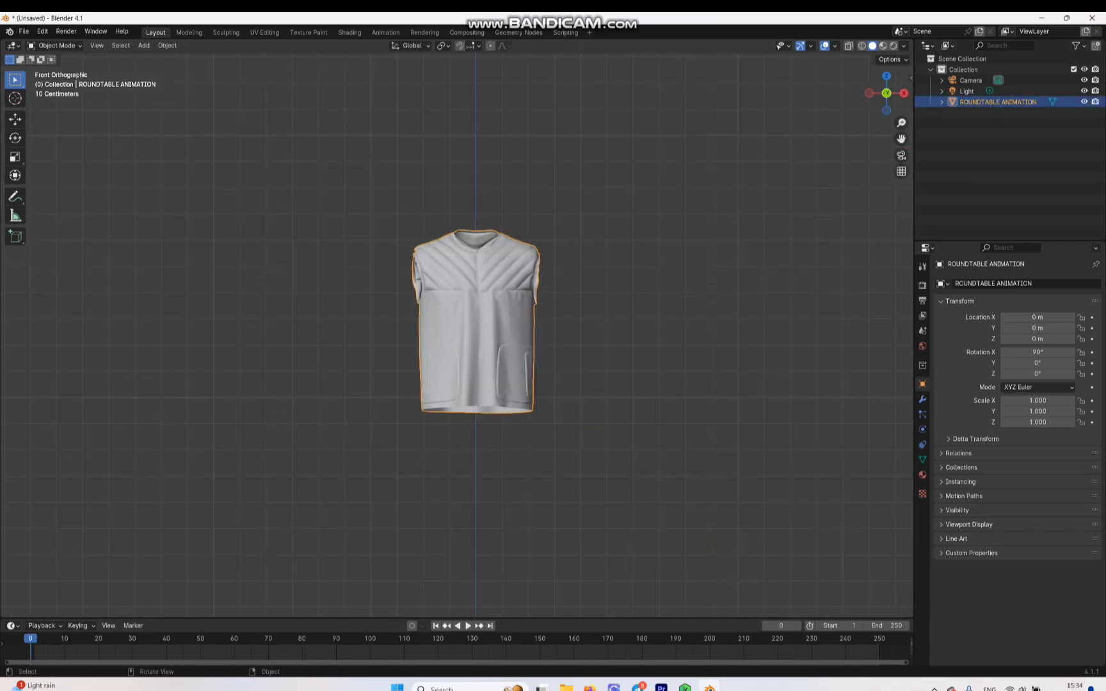
pyautogui.press('n')
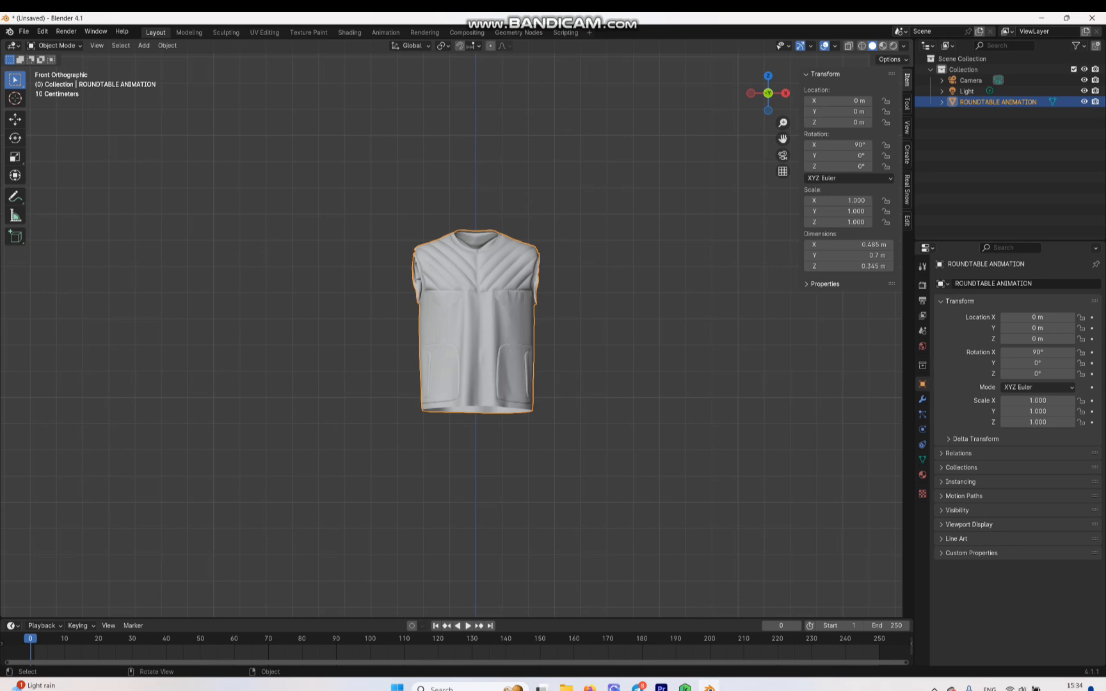
pyautogui.press('i')
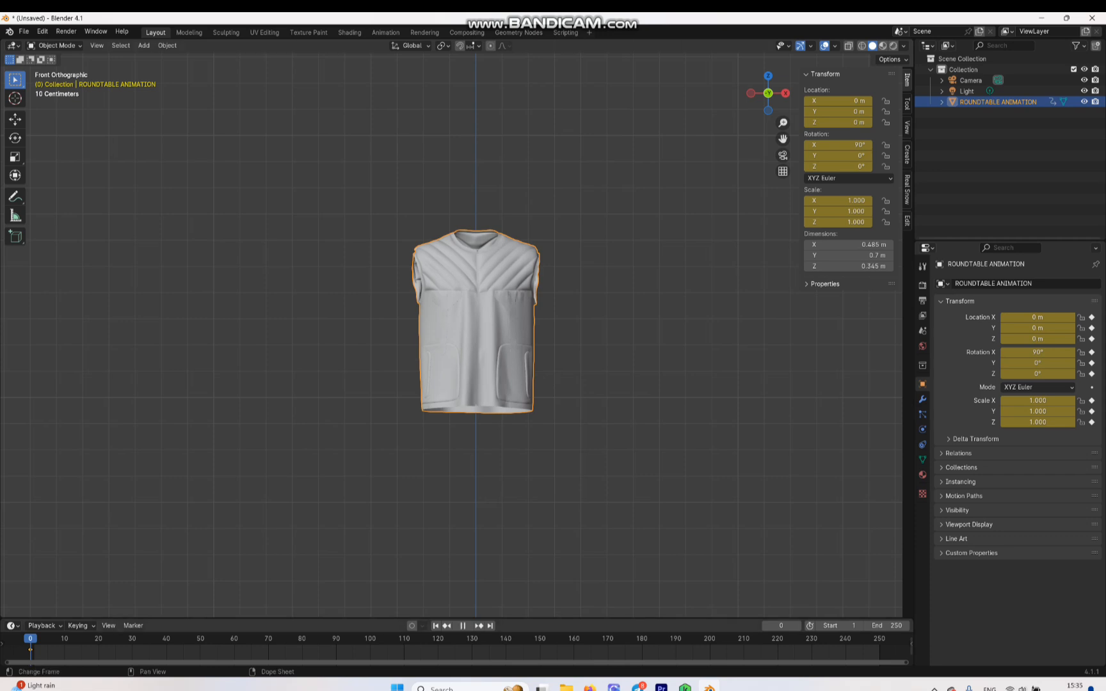
# At frame 250, set the vest's Z rotation to 360° and keyframe its location, rotation and scale
pyautogui.press('space')
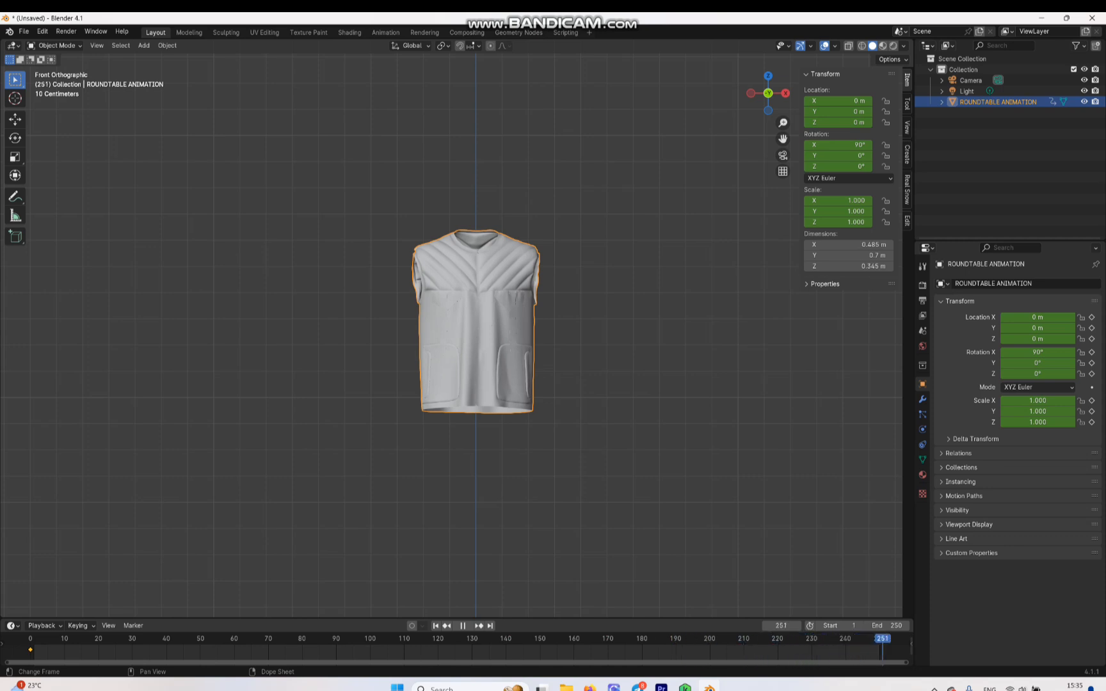
pyautogui.press('space')
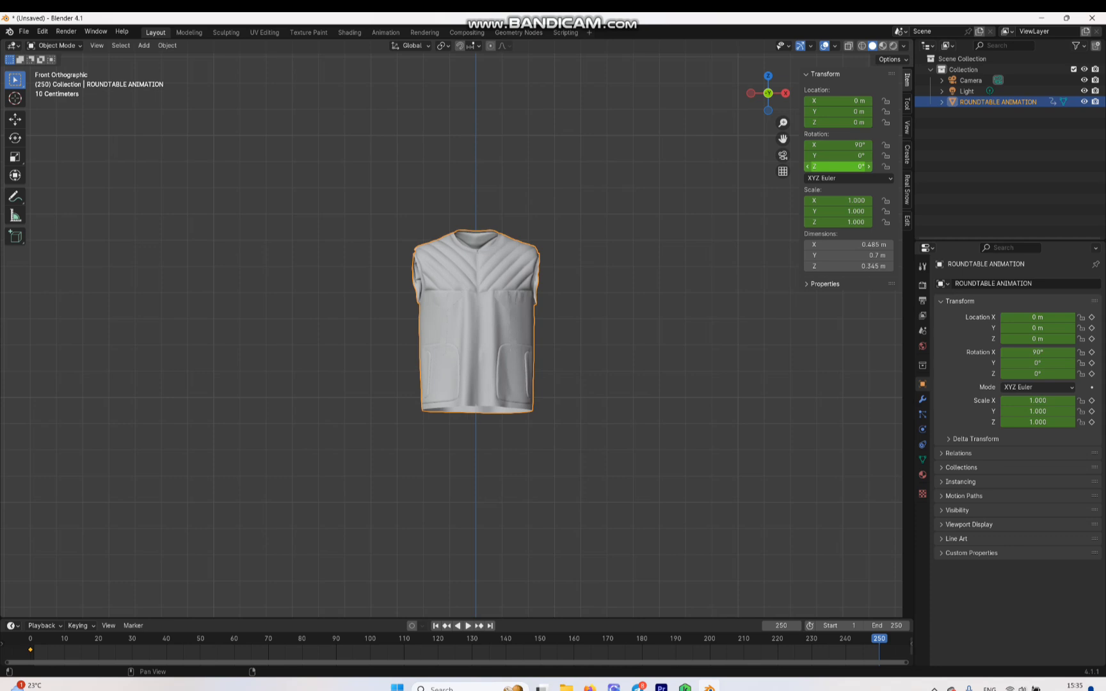
pyautogui.click(839, 167)
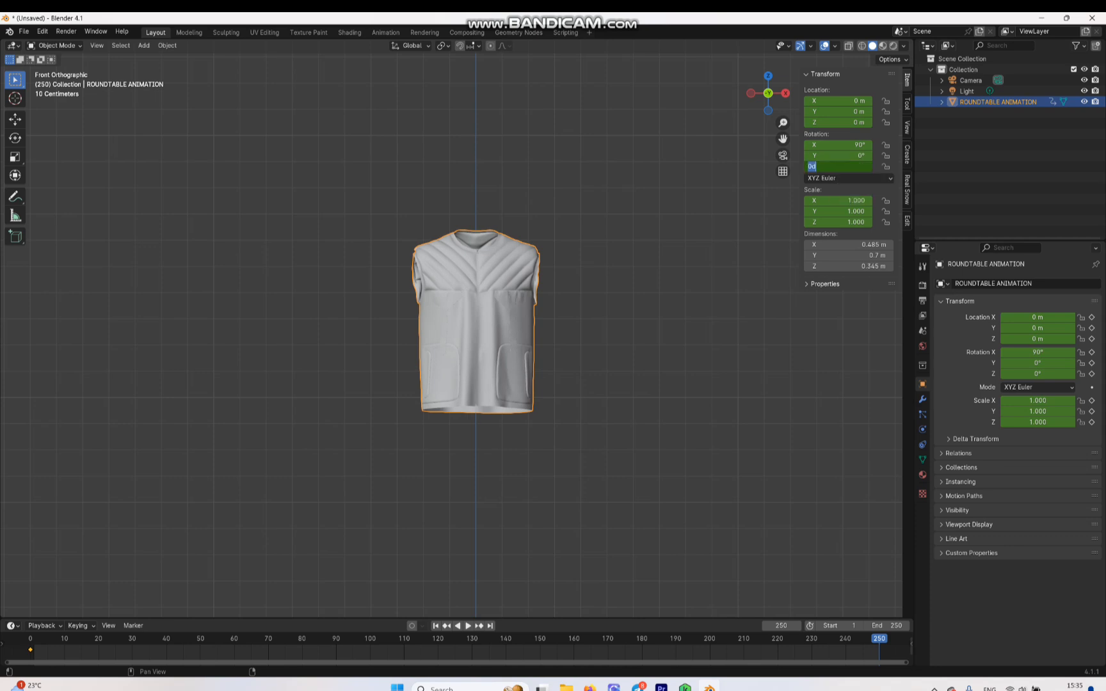
pyautogui.write('360')
pyautogui.press('Return')
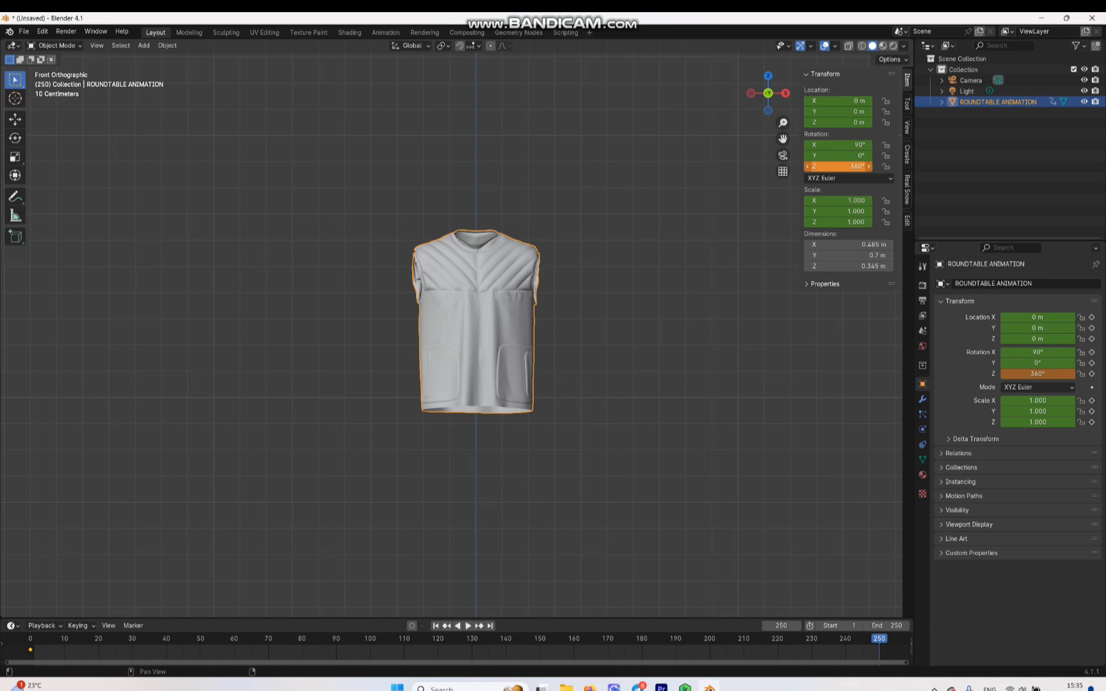
pyautogui.press('i')
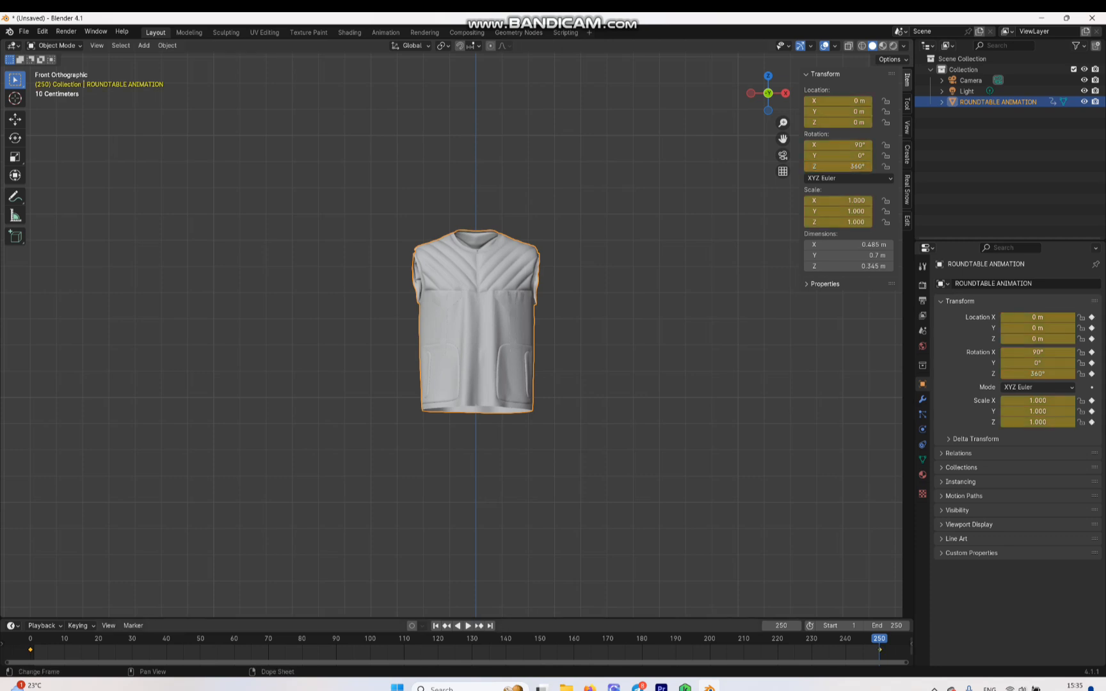
# Play the vest's turntable rotation from frame 0 to check it, and return to frame 0
pyautogui.moveTo(878, 638); pyautogui.dragTo(30, 638)
pyautogui.press('space')
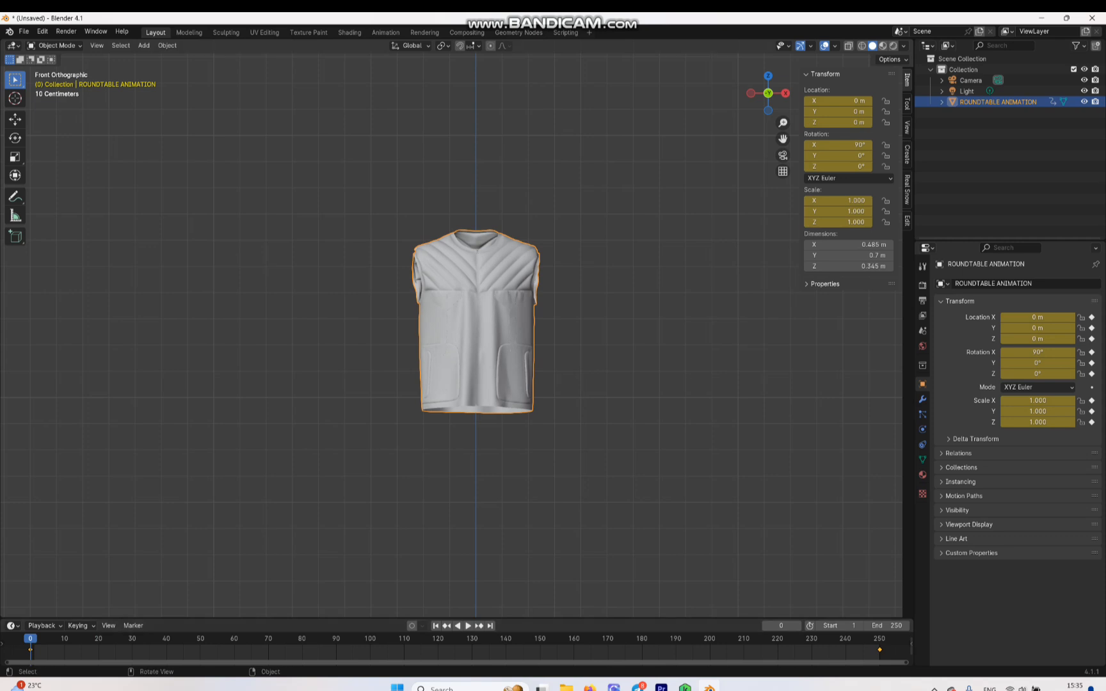
pyautogui.press('space')
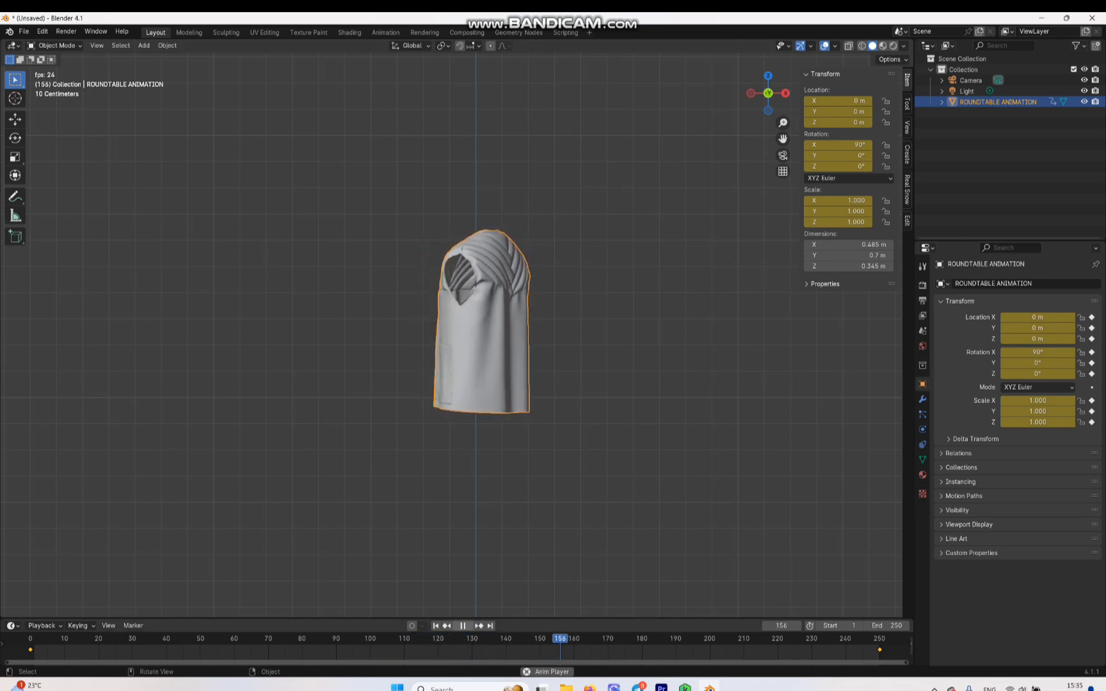
pyautogui.press('space')
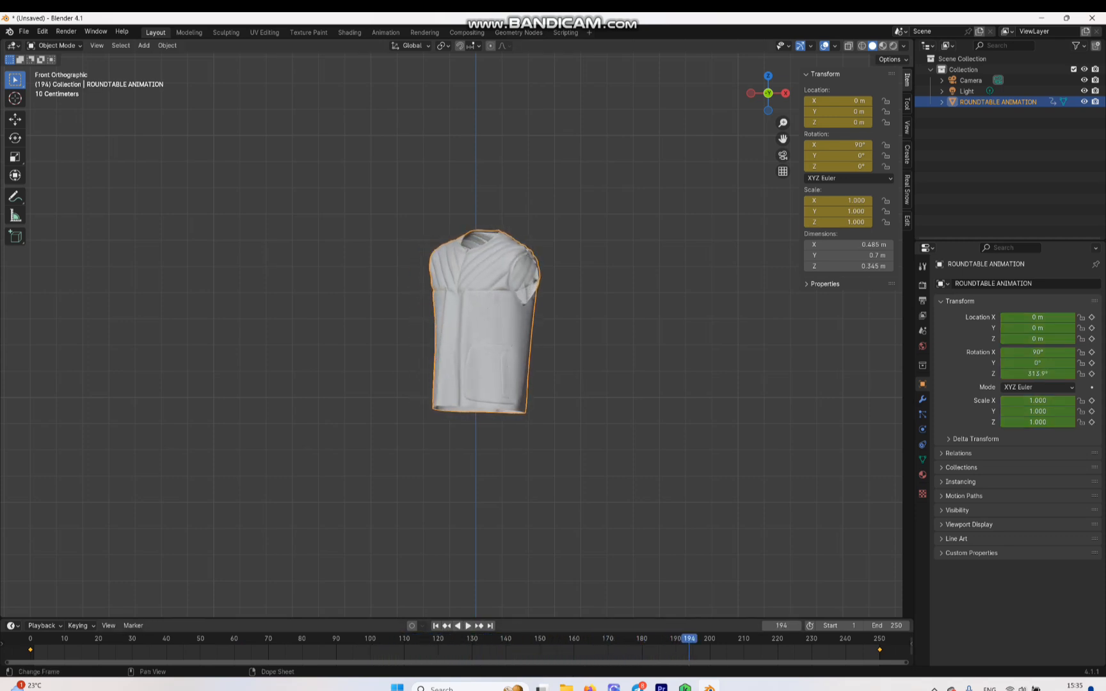
pyautogui.moveTo(689, 638); pyautogui.dragTo(31, 638)
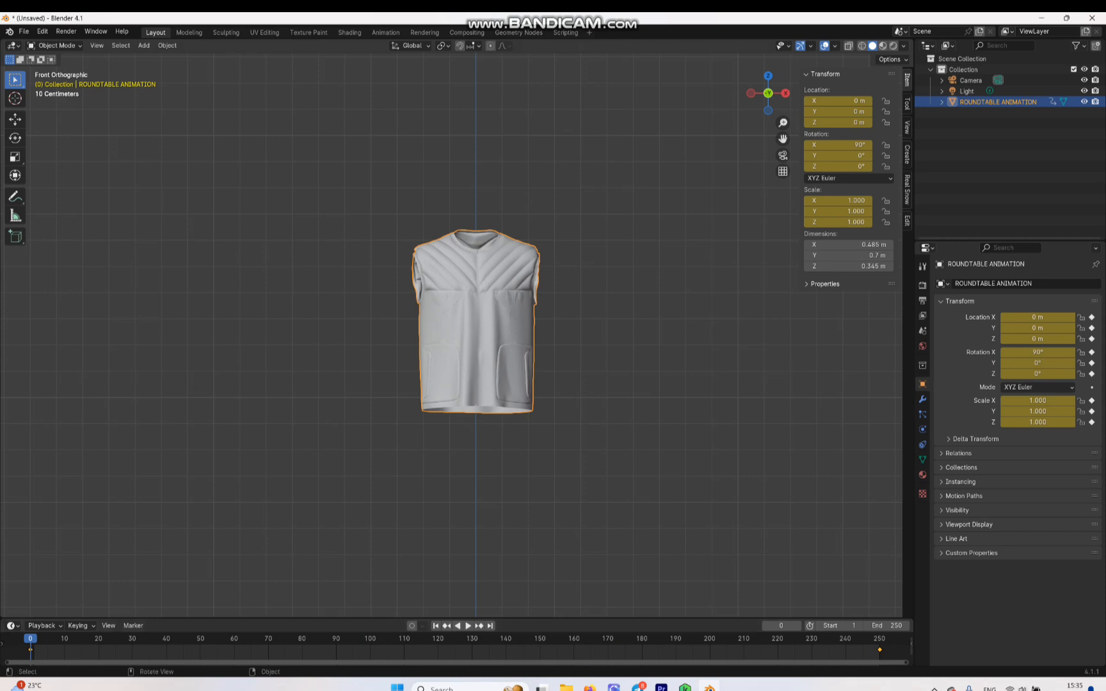
# Align the active camera to a front view with the whole vest inside the camera frame
pyautogui.scroll(3, 474, 320)
pyautogui.scroll(-5, 474, 320)
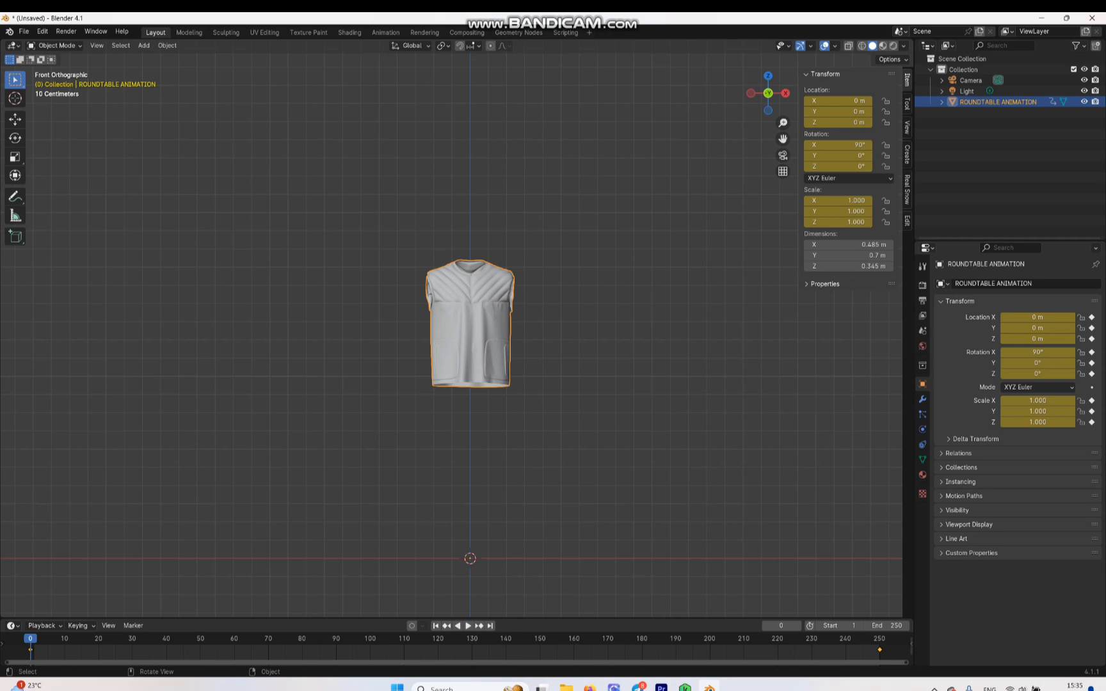
pyautogui.click(96, 45)
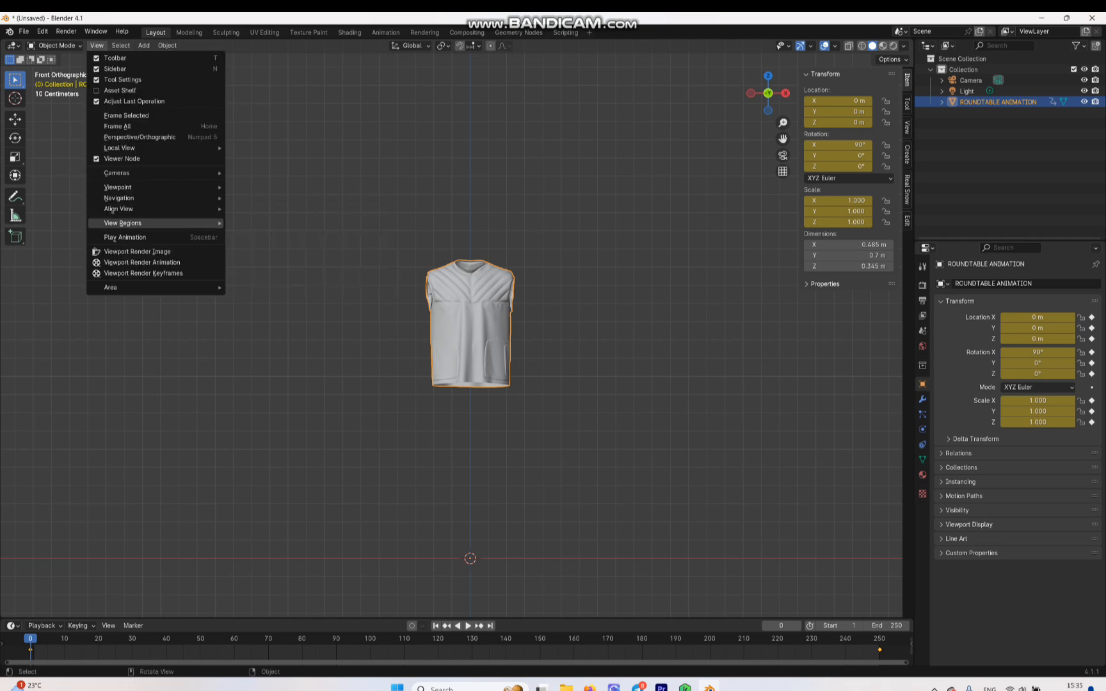
pyautogui.moveTo(119, 208)
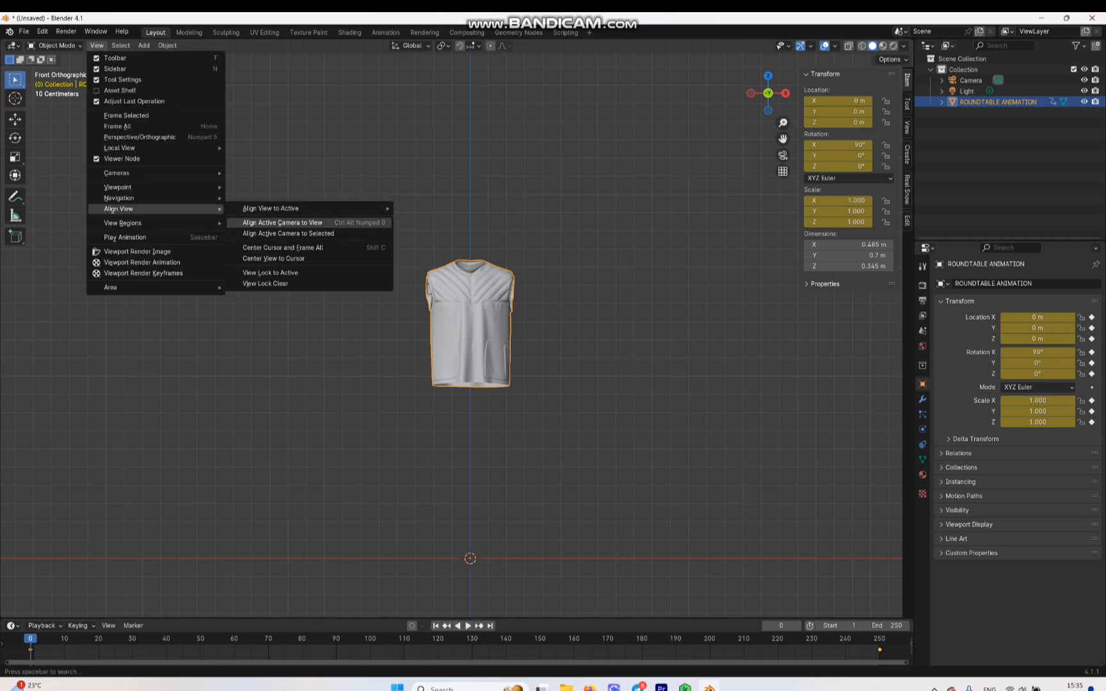
pyautogui.click(282, 223)
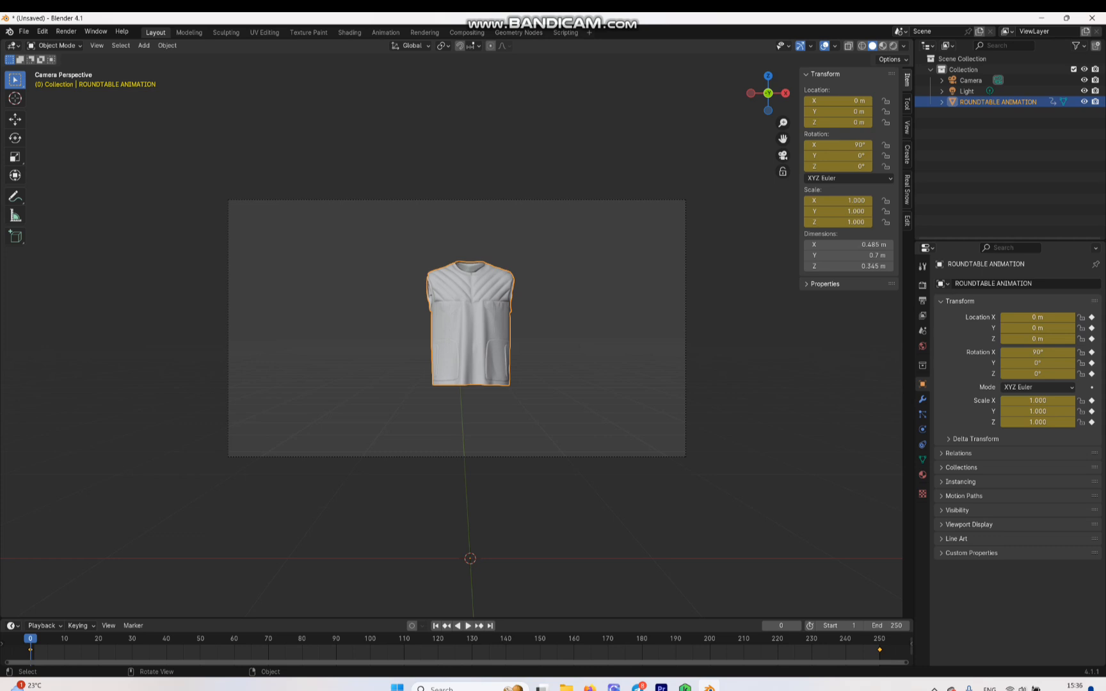
# Keyframe the camera's location, rotation and scale at frame 0
pyautogui.click(282, 201)
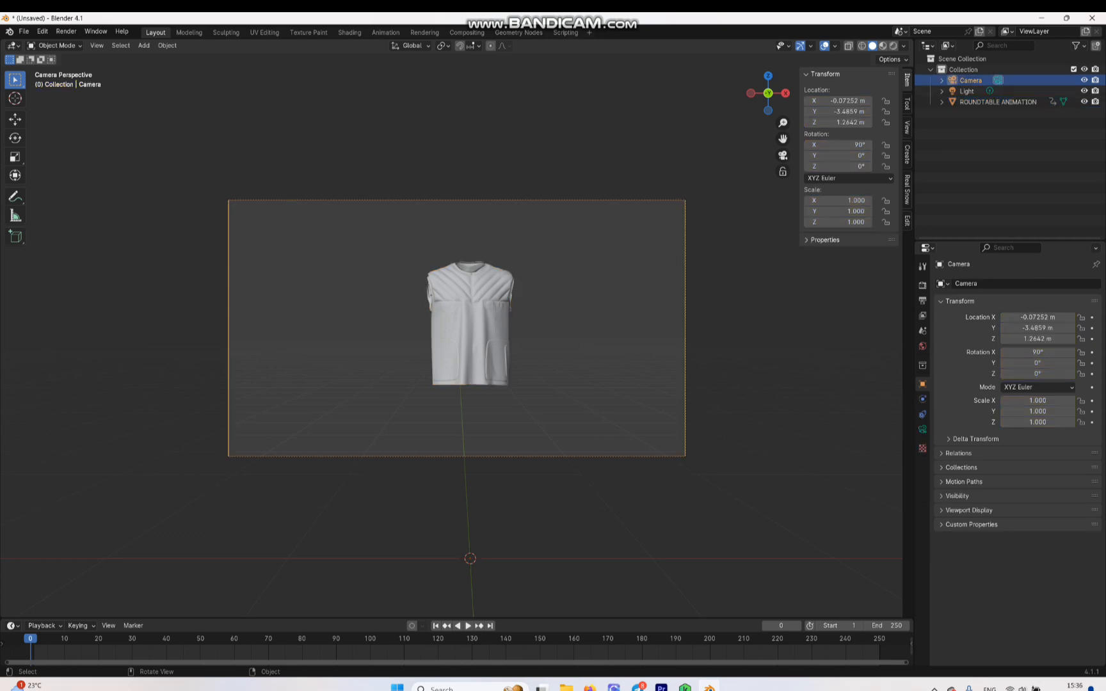
pyautogui.press('i')
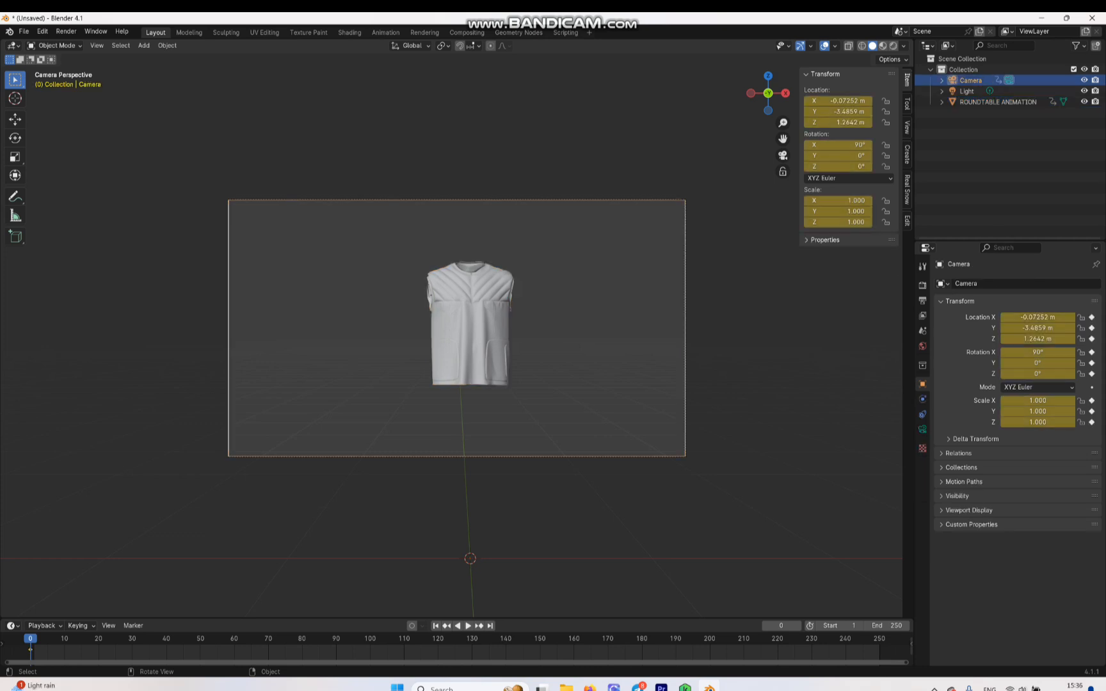
# Play the animation to frame 109, keyframe the camera's front position there, and shift that keyframe back to frame 108
pyautogui.press('space')
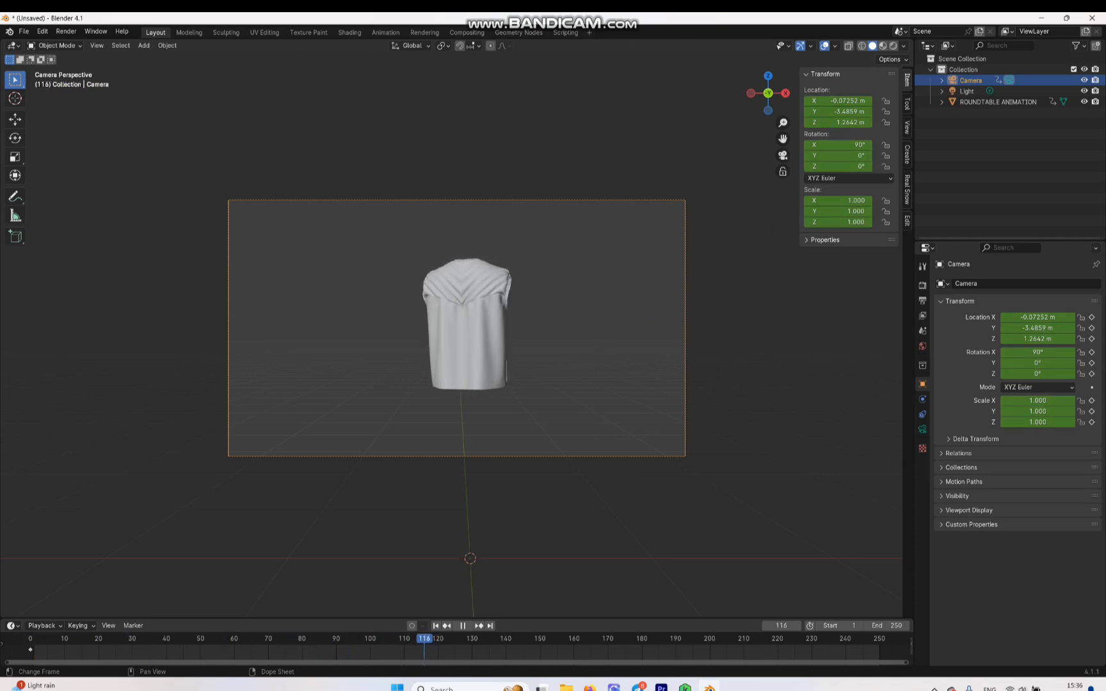
pyautogui.press('space')
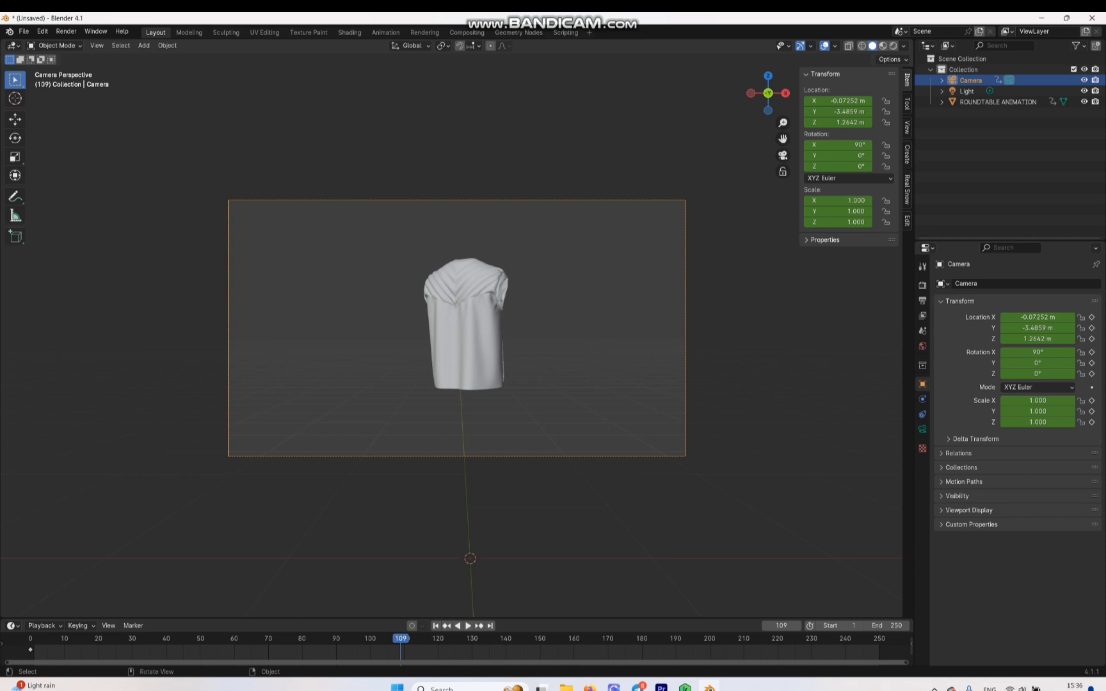
pyautogui.press('i')
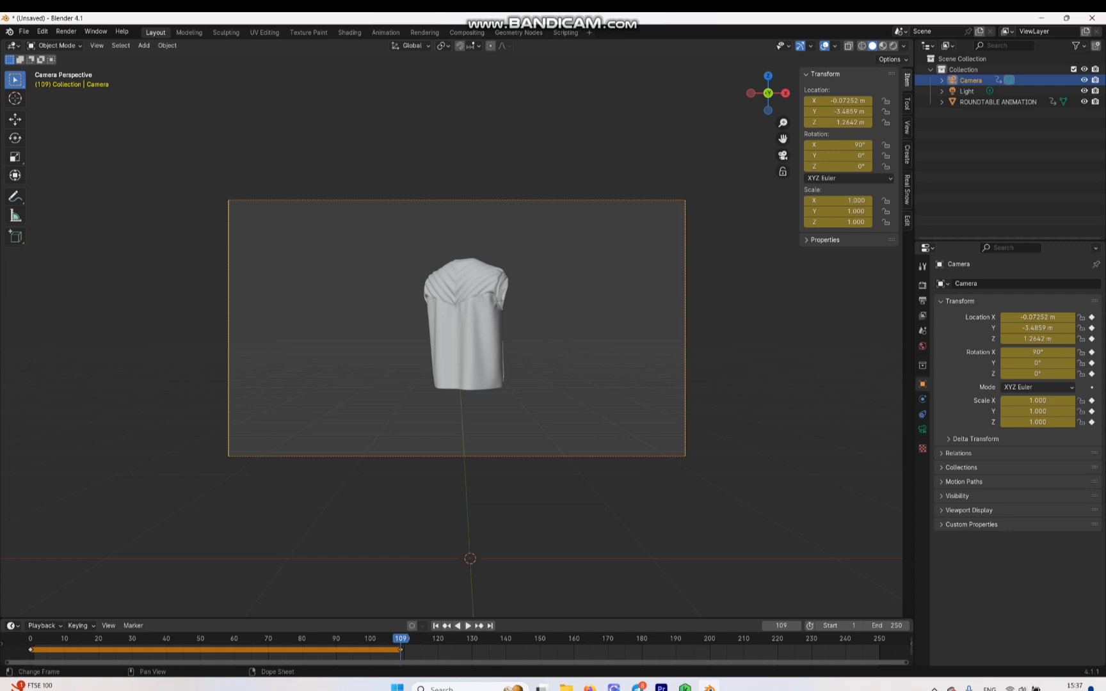
pyautogui.press('g')
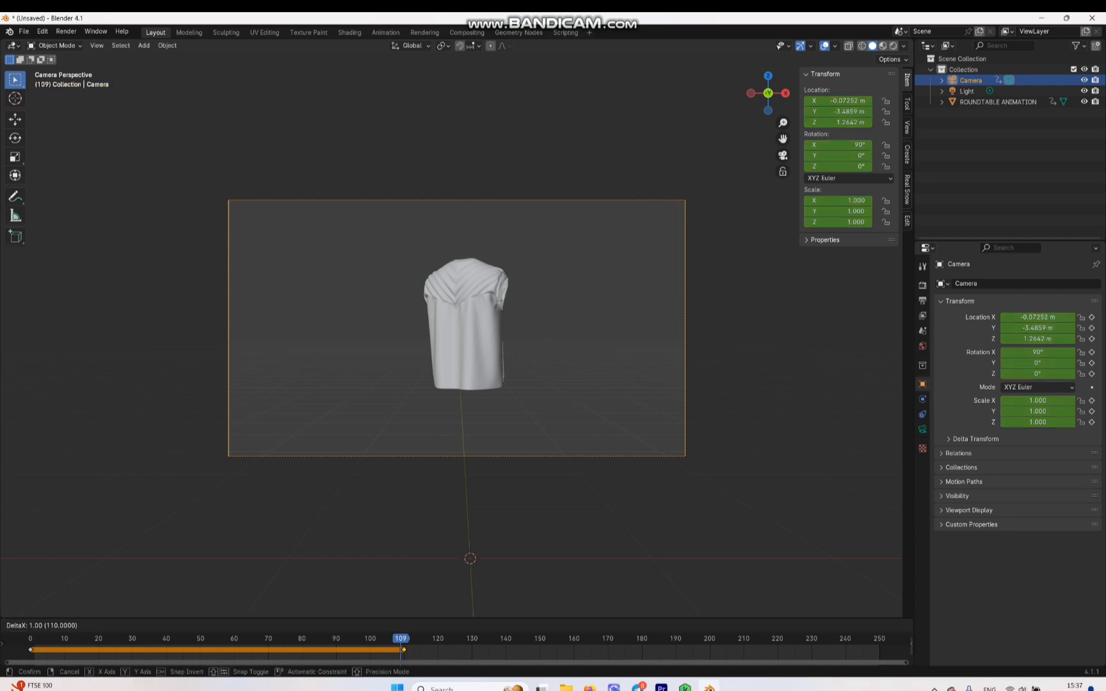
pyautogui.click(397, 649)
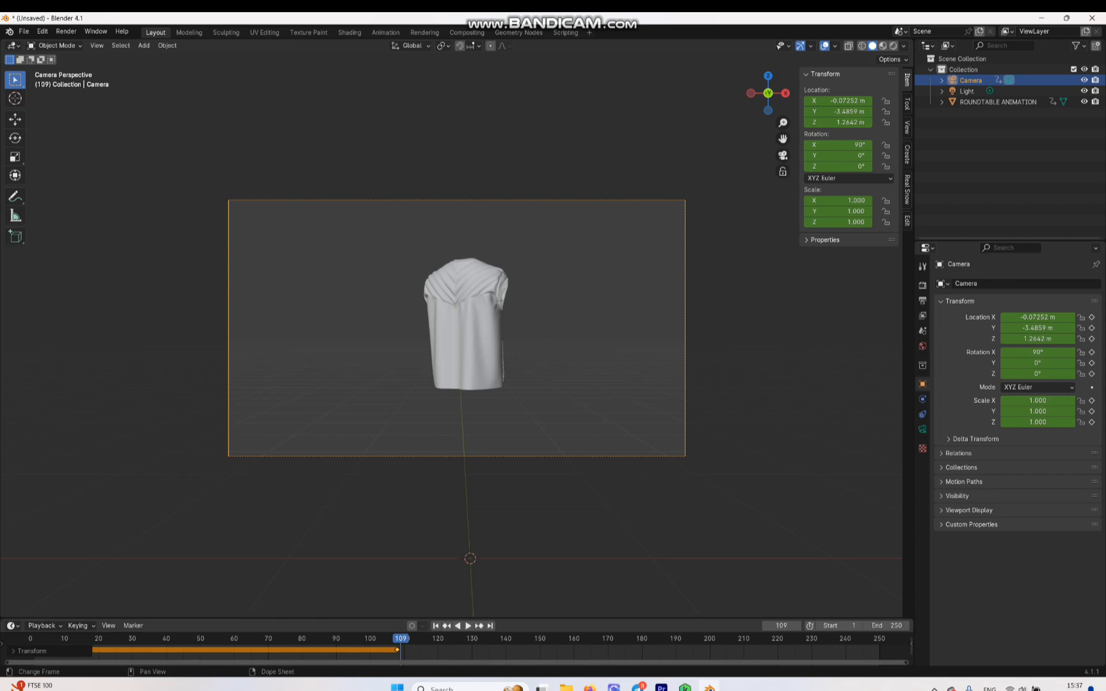
pyautogui.moveTo(400, 639); pyautogui.dragTo(400, 639)
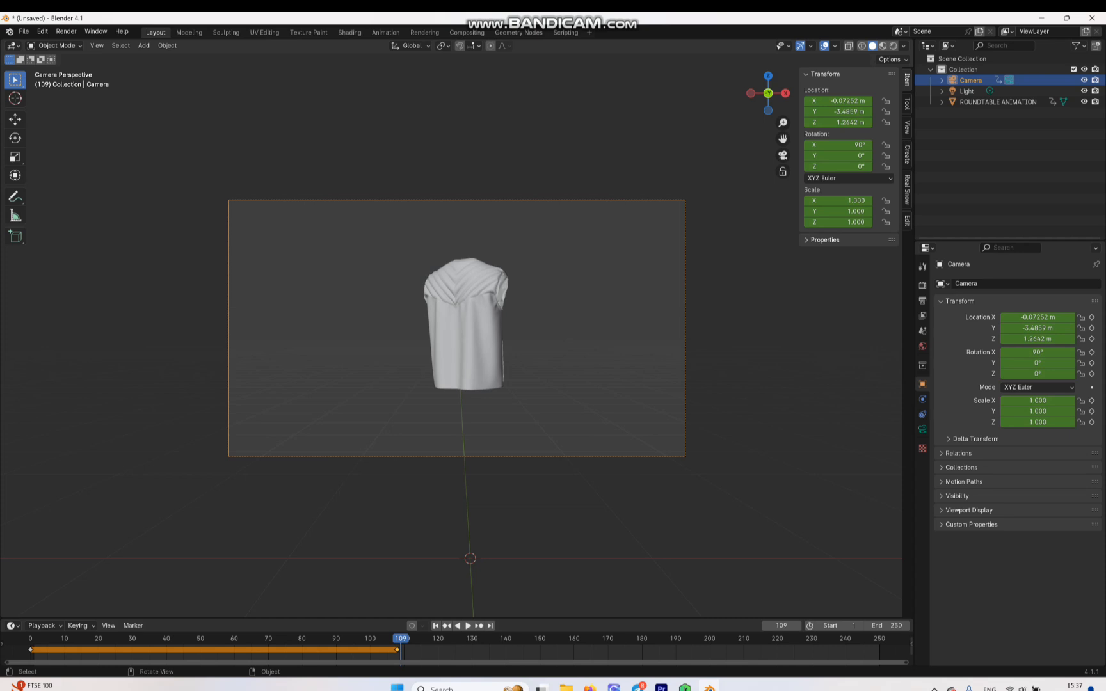
# At frame 109, align the active camera to a low-angle view from the vest's opposite side and keyframe its location, rotation and scale
pyautogui.moveTo(452, 336); pyautogui.dragTo(468, 391, button='middle')
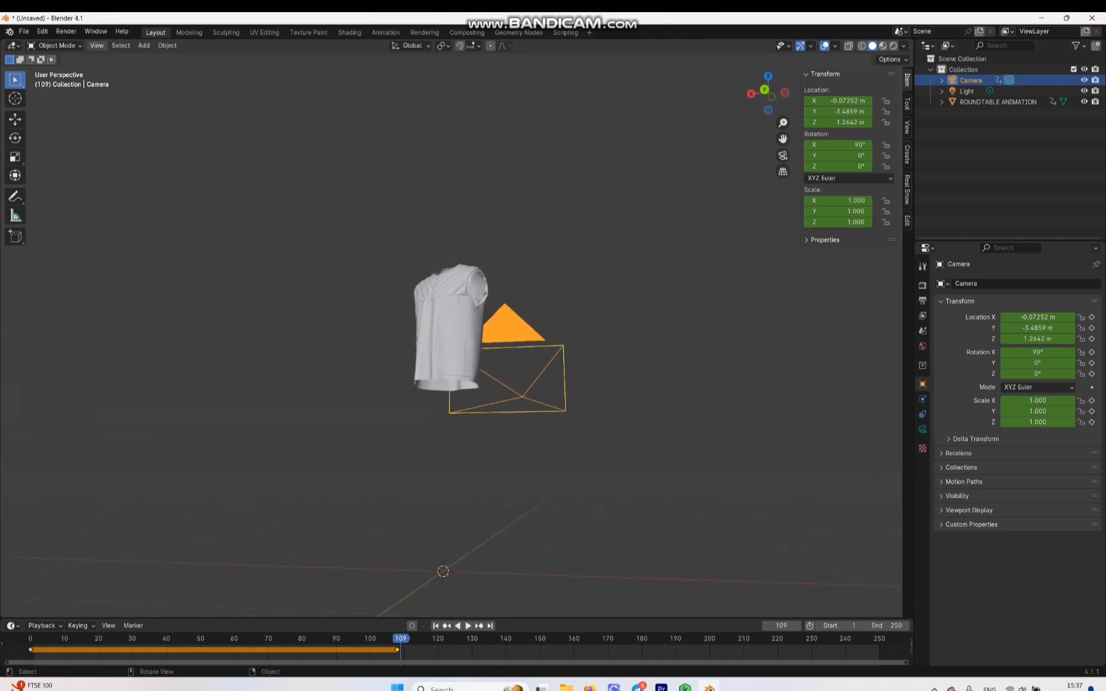
pyautogui.click(96, 46)
pyautogui.moveTo(113, 209)
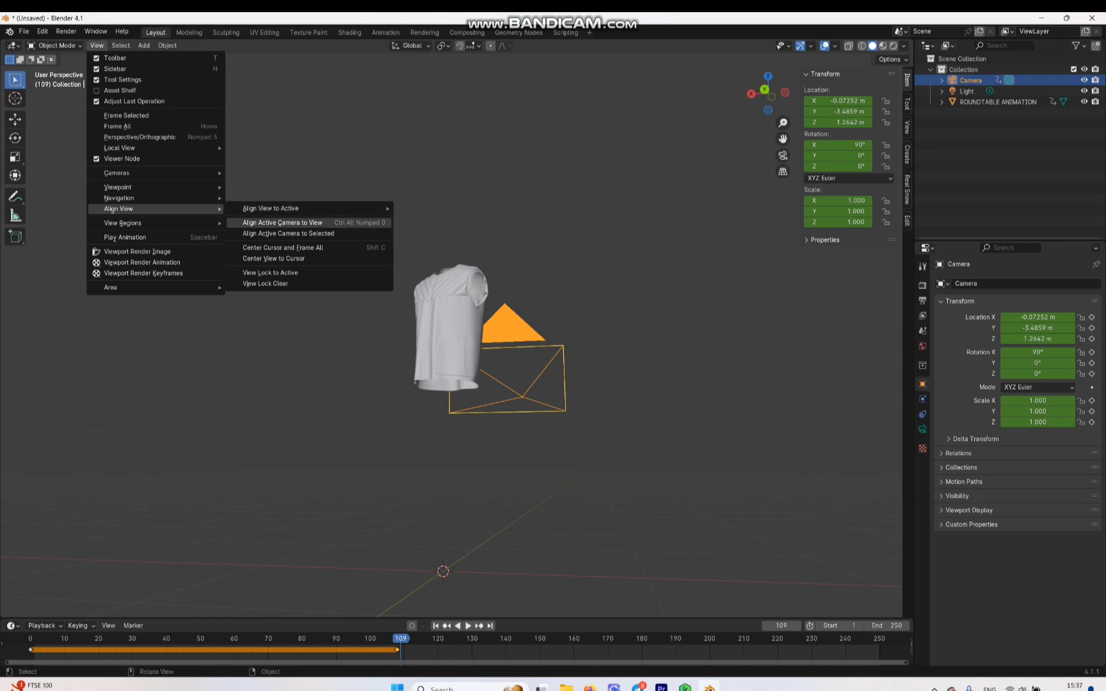
pyautogui.click(282, 223)
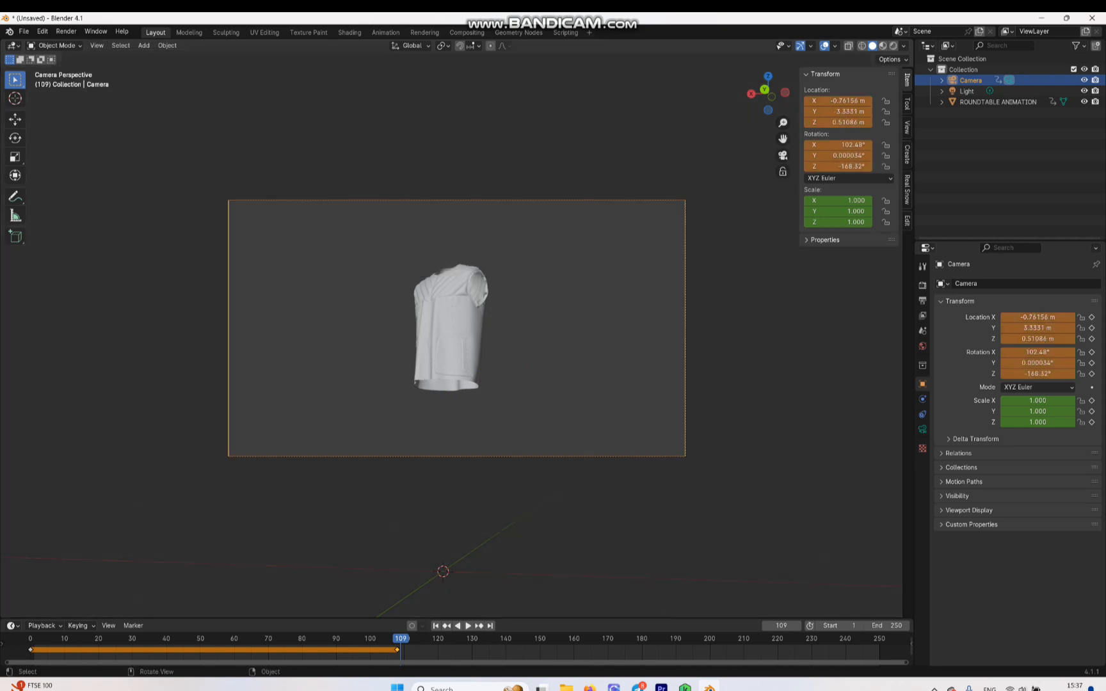
pyautogui.press('i')
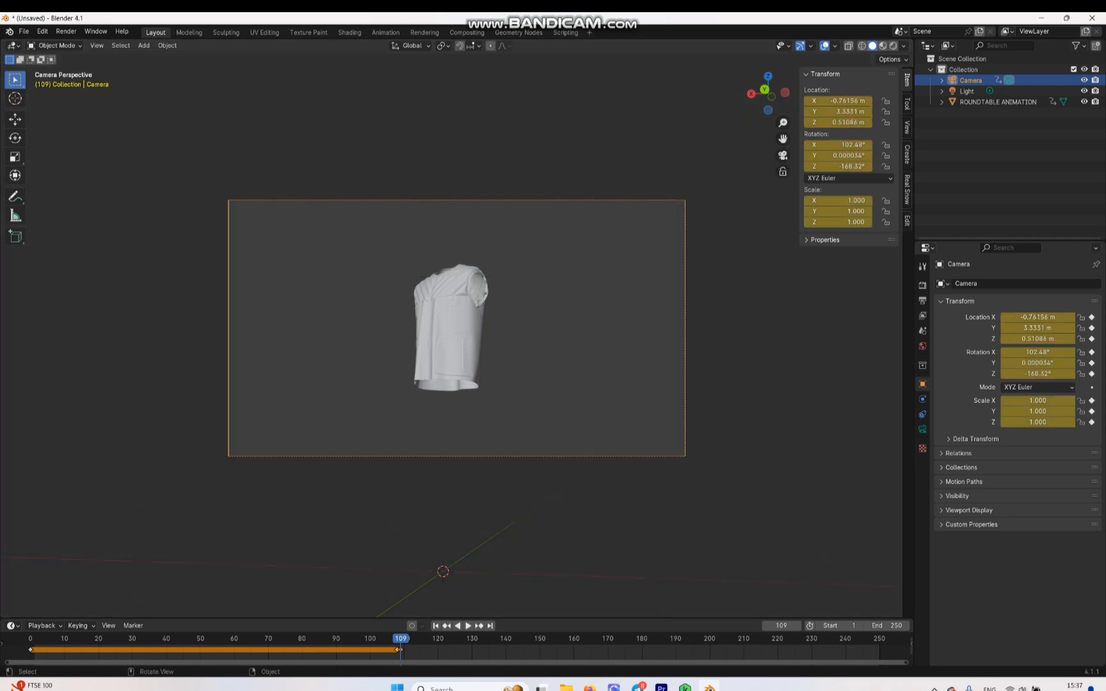
# Play the animation from frame 0 to check the camera change, and stop at frame 155
pyautogui.moveTo(400, 638); pyautogui.dragTo(30, 638)
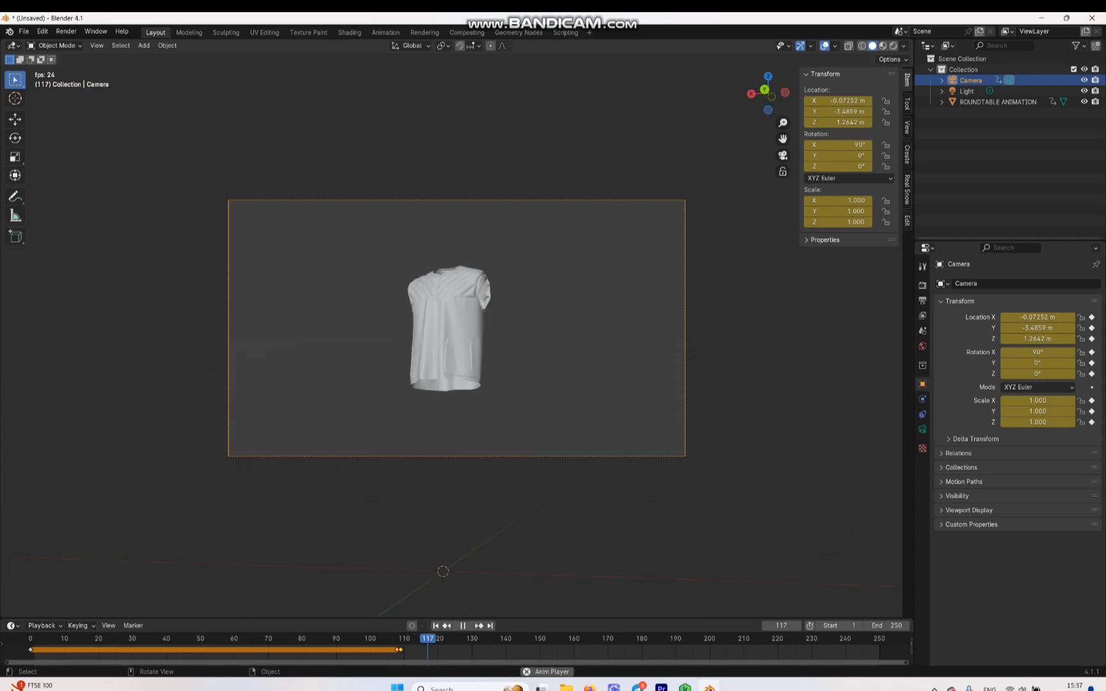
pyautogui.moveTo(563, 638)
pyautogui.mouseDown()
pyautogui.moveTo(365, 638)
pyautogui.moveTo(640, 638)
pyautogui.moveTo(112, 638)
pyautogui.moveTo(557, 638)
pyautogui.mouseUp()
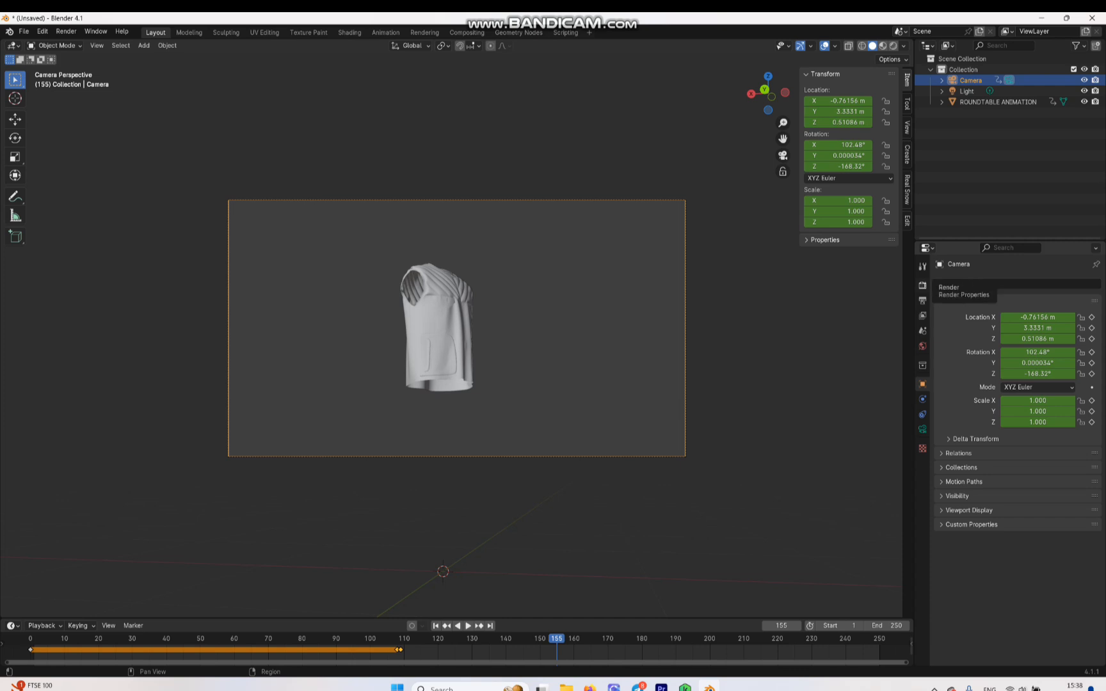
# Set the render engine to Cycles with GPU Compute as the device
pyautogui.click(922, 285)
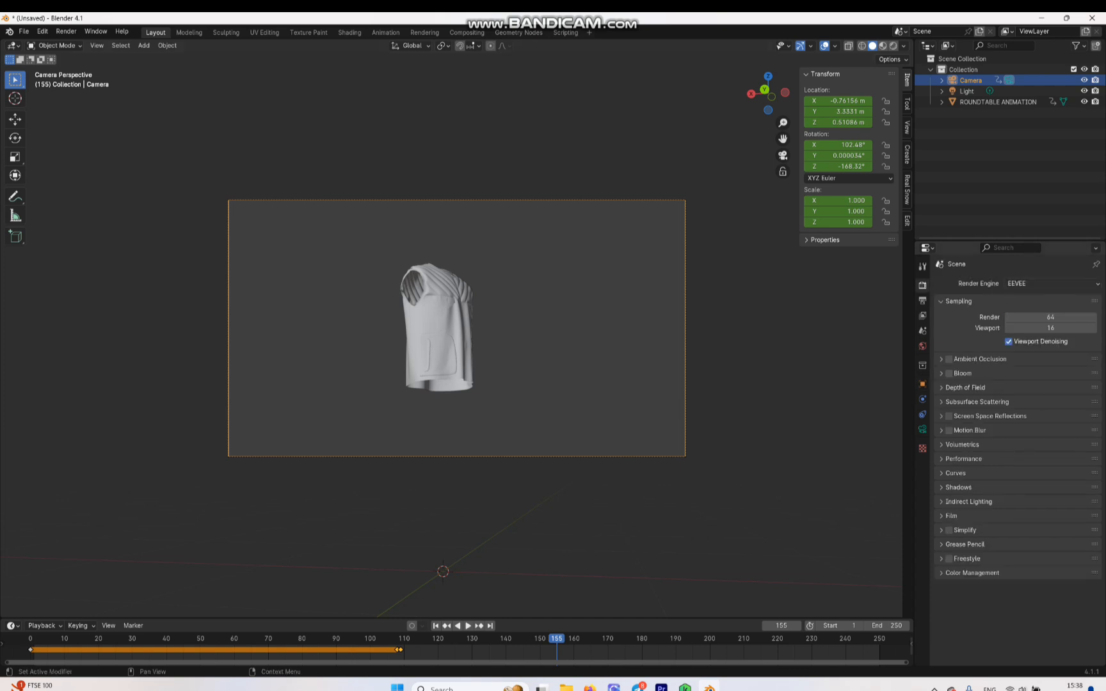
pyautogui.click(1051, 283)
pyautogui.click(1052, 296)
pyautogui.click(1051, 283)
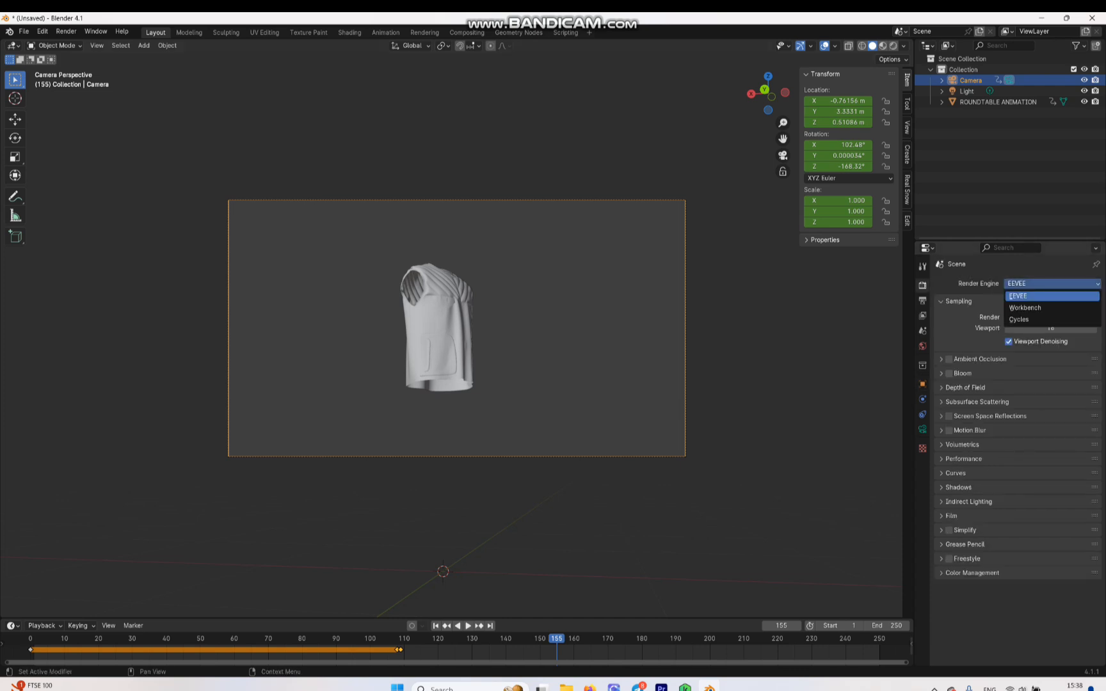
pyautogui.click(1052, 319)
pyautogui.click(1051, 310)
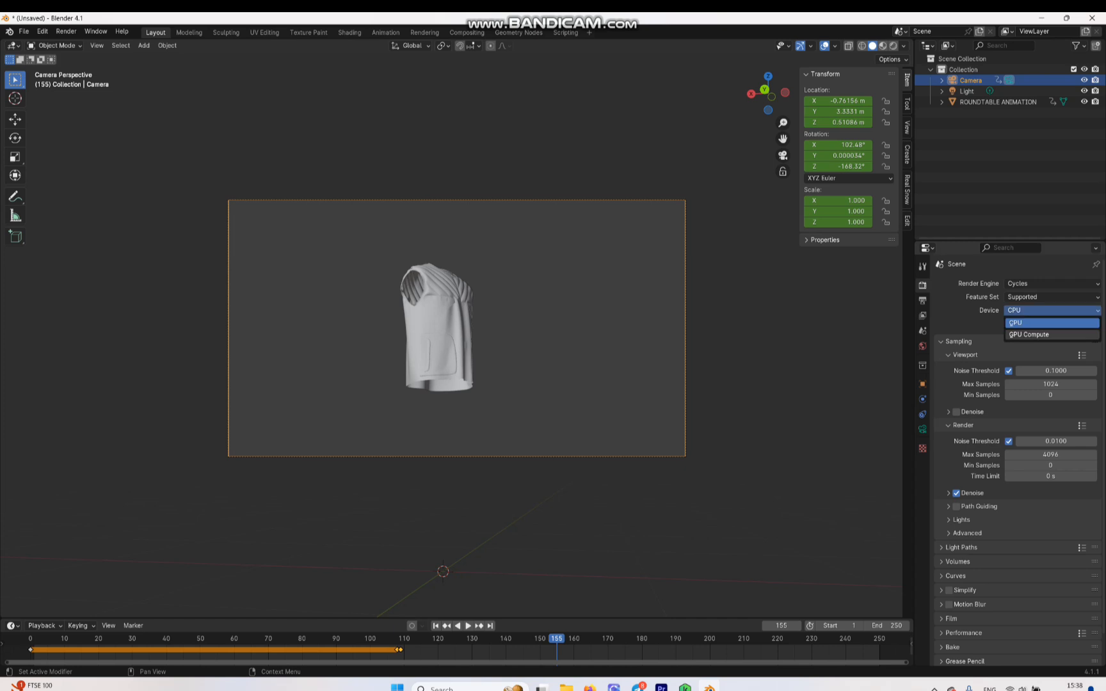
pyautogui.click(1052, 335)
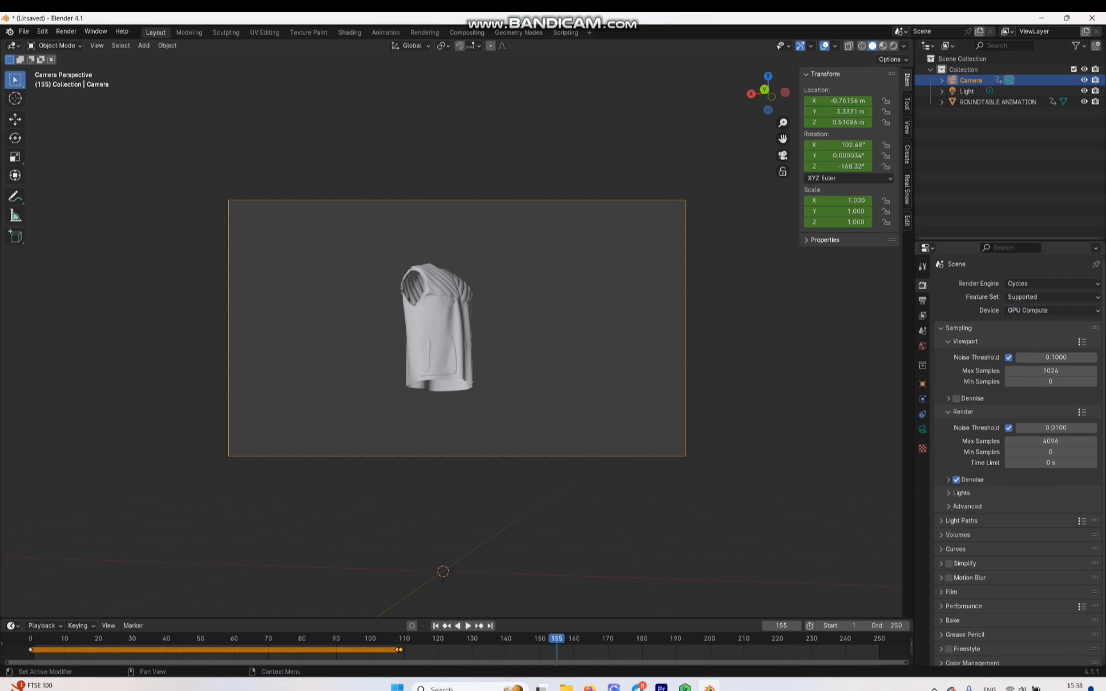
# Set the maximum samples to 32 for the viewport and 400 for the render
pyautogui.click(1050, 370)
pyautogui.write('32')
pyautogui.press('Return')
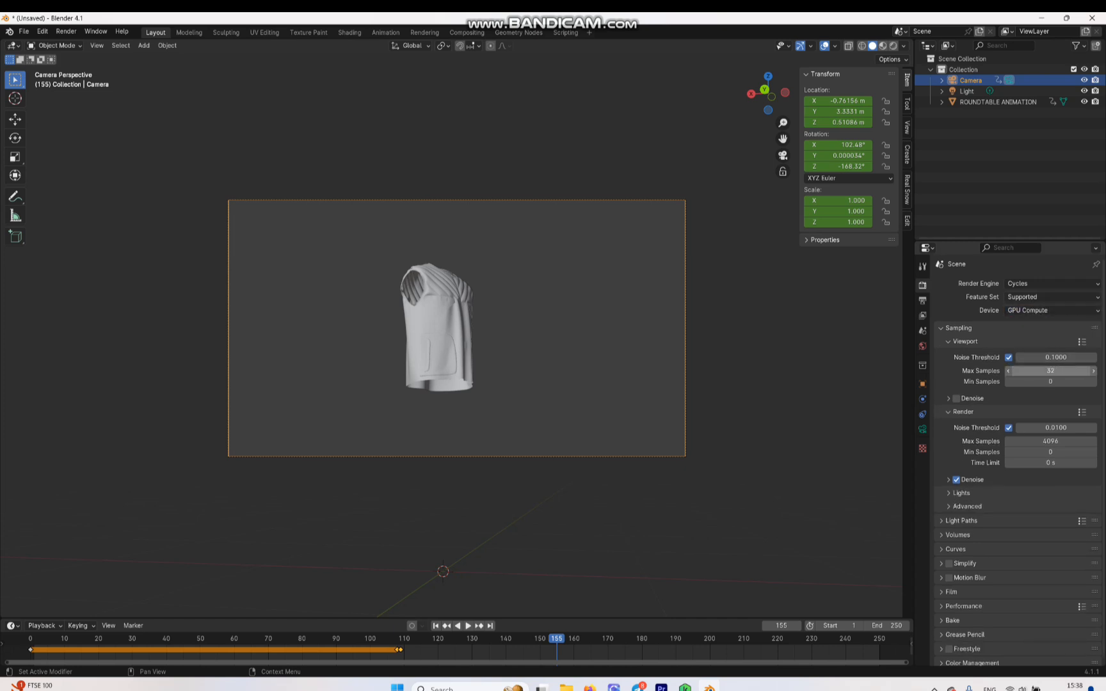
pyautogui.click(1050, 441)
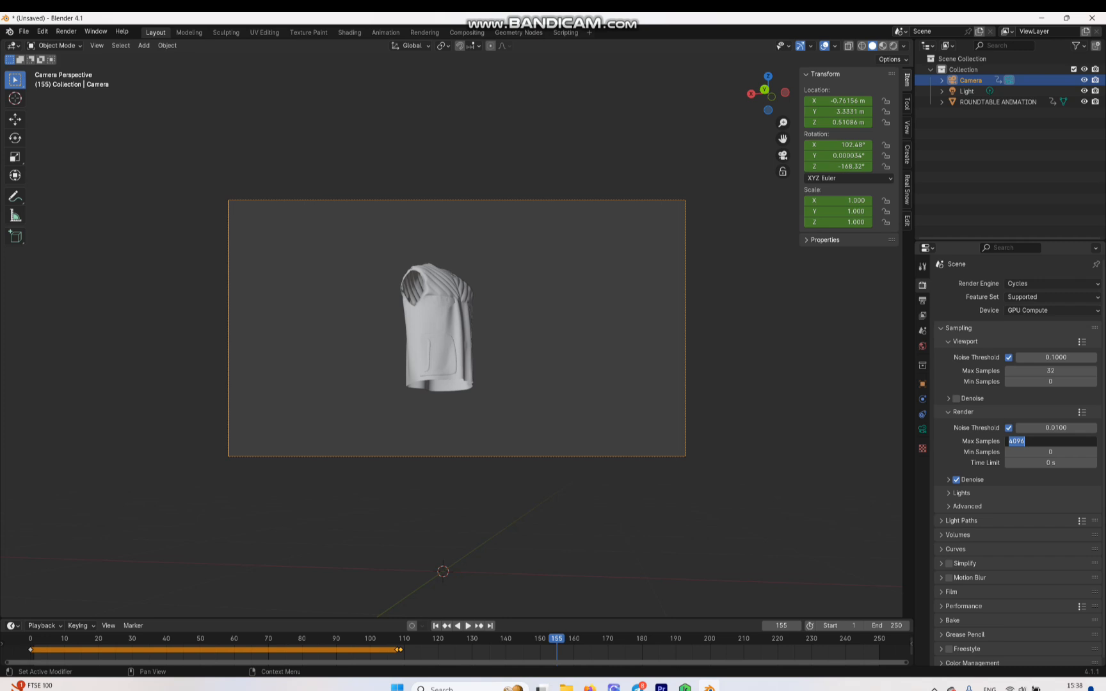
pyautogui.write('40')
pyautogui.press('Return')
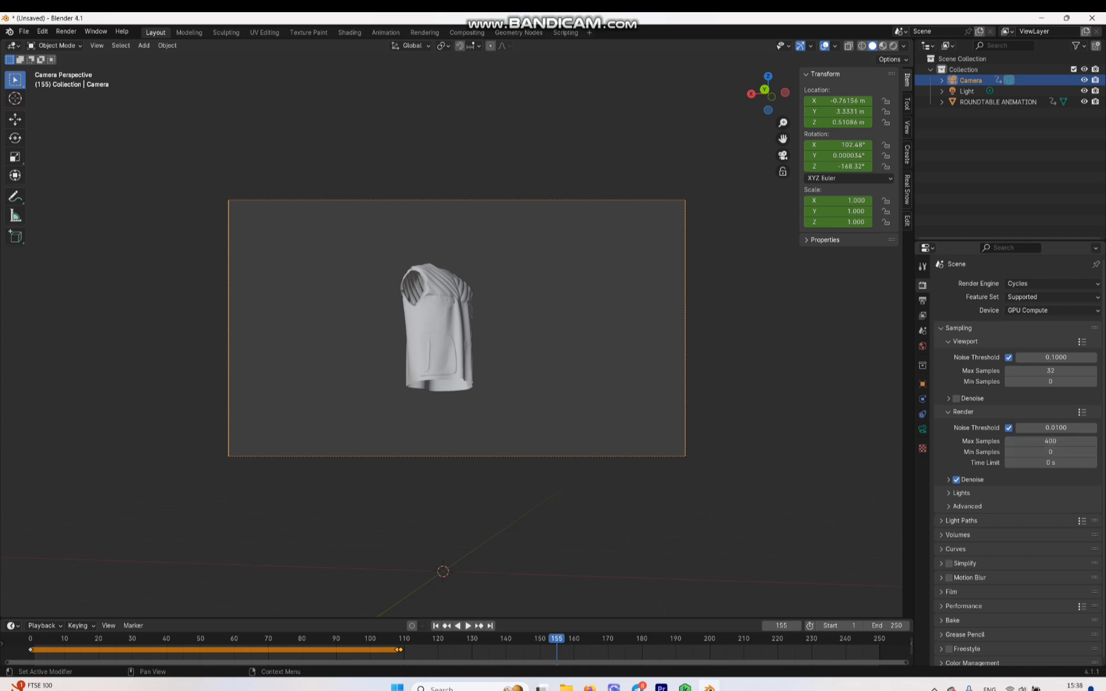
# Enable a transparent film background for the render
pyautogui.scroll(-2, 1017, 457)
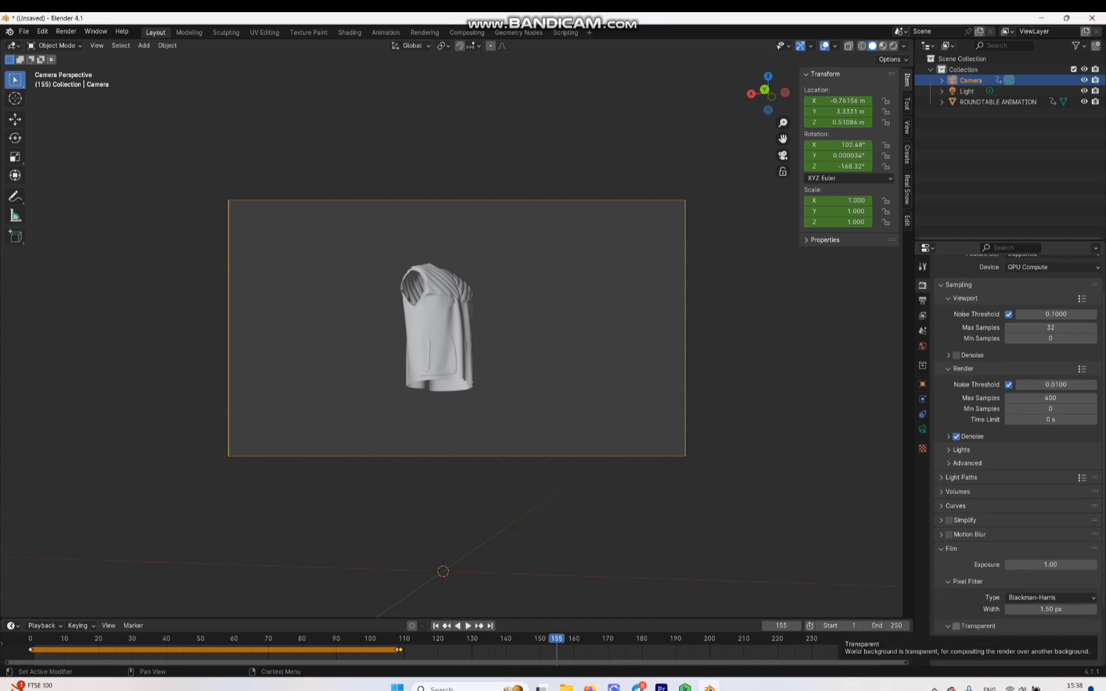
pyautogui.click(956, 626)
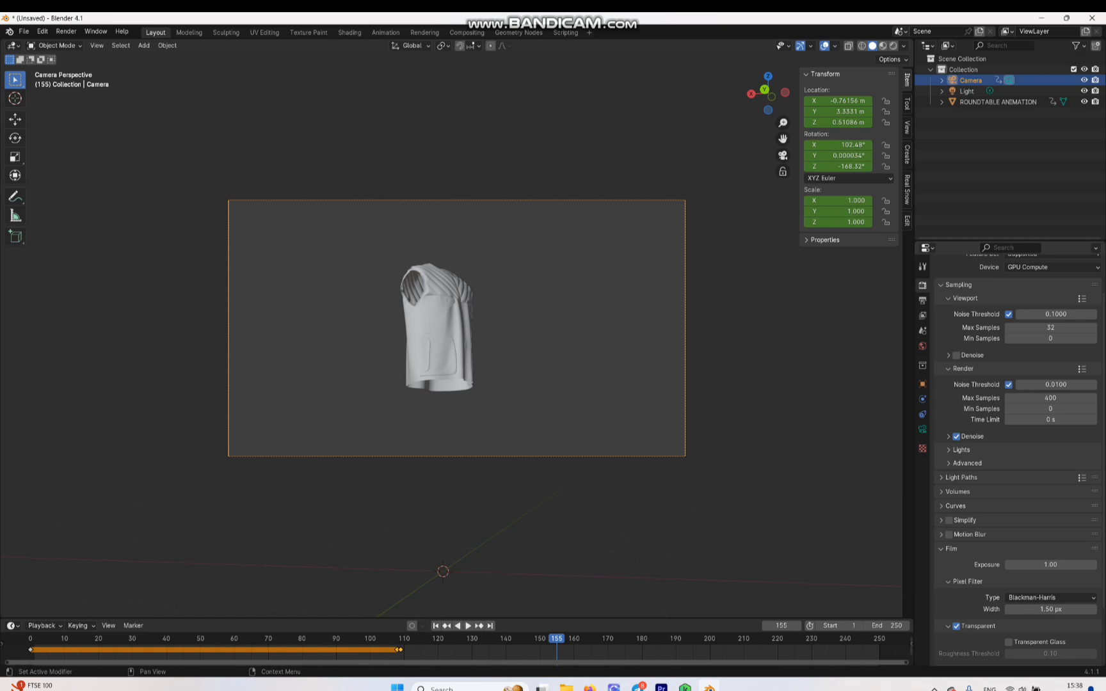
pyautogui.scroll(-3, 1018, 460)
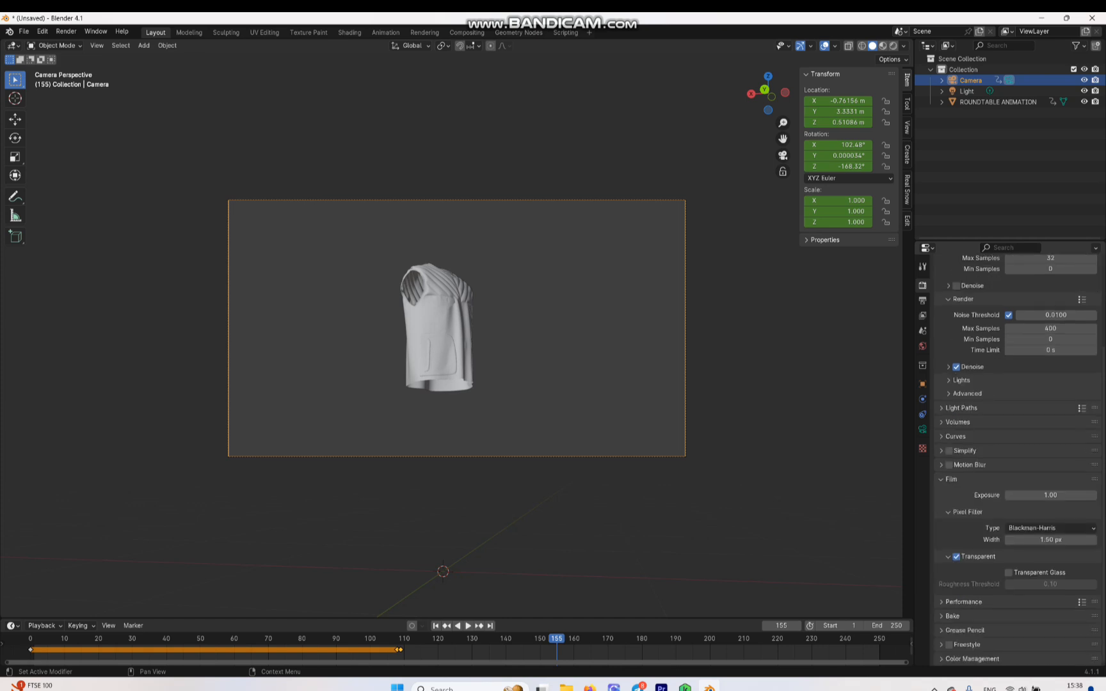
# Set the output resolution to 1500 × 2000 px and the frame rate to 30 fps
pyautogui.click(922, 300)
pyautogui.click(1050, 297)
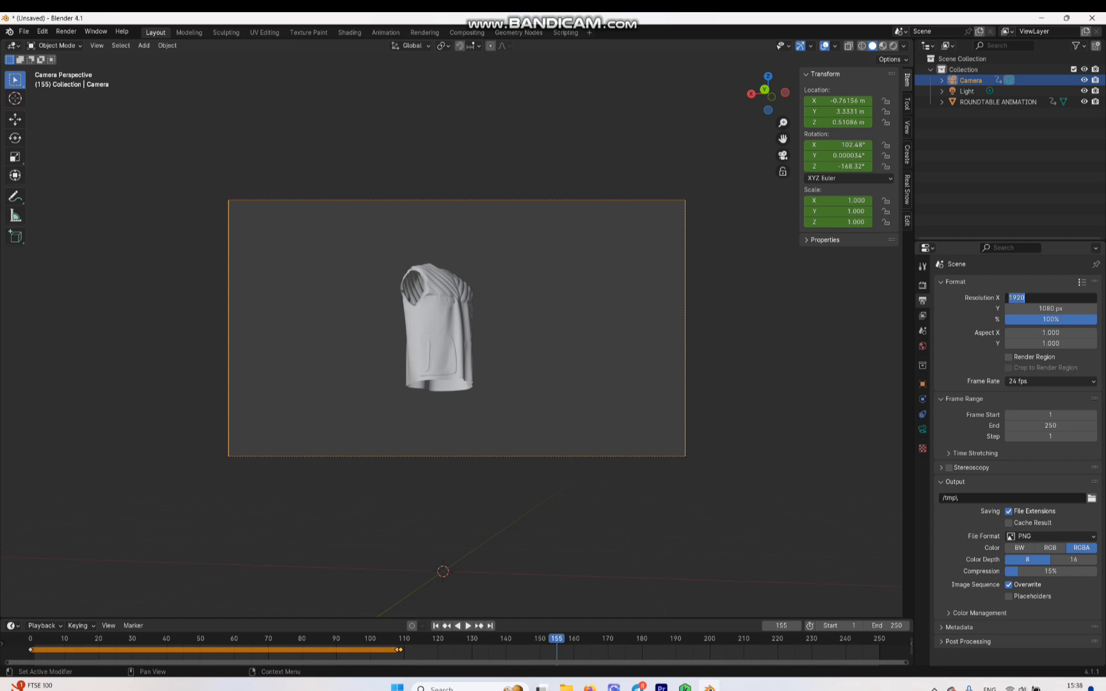
pyautogui.write('1500')
pyautogui.press('Return')
pyautogui.click(1050, 309)
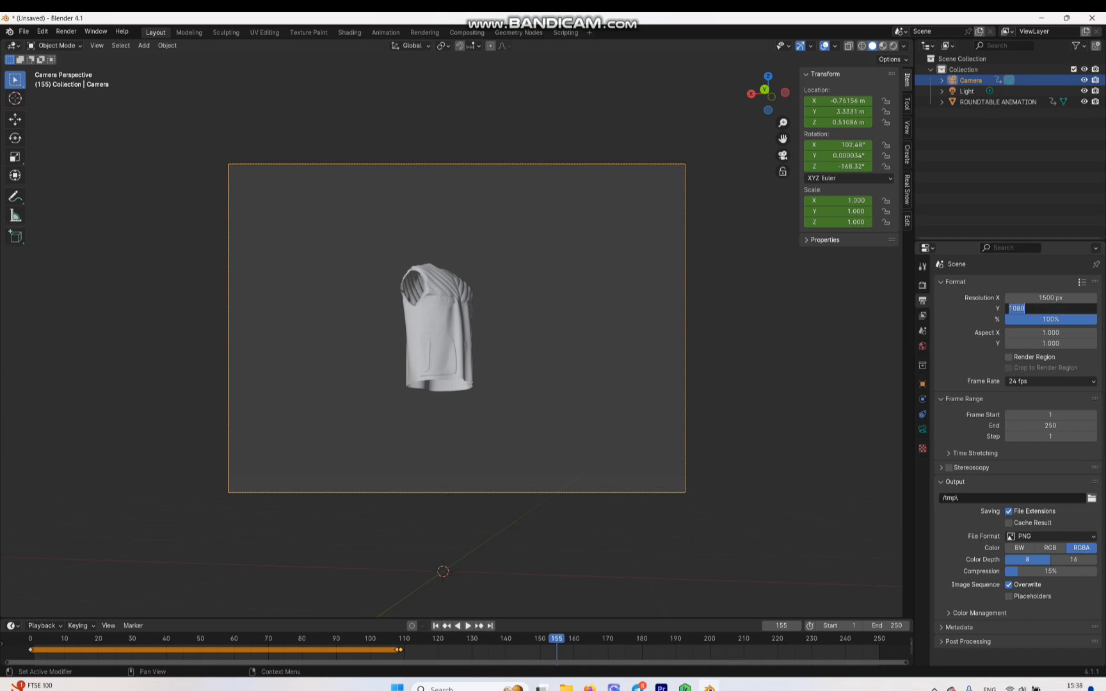
pyautogui.write('2000')
pyautogui.press('Return')
pyautogui.click(1047, 382)
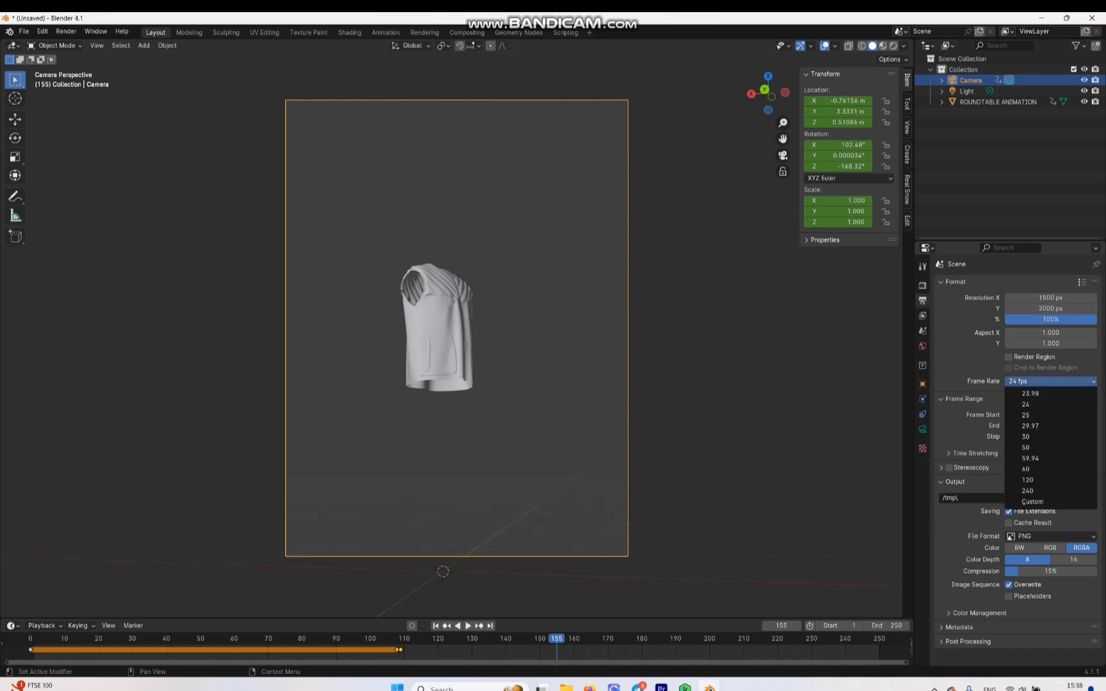
pyautogui.click(1036, 437)
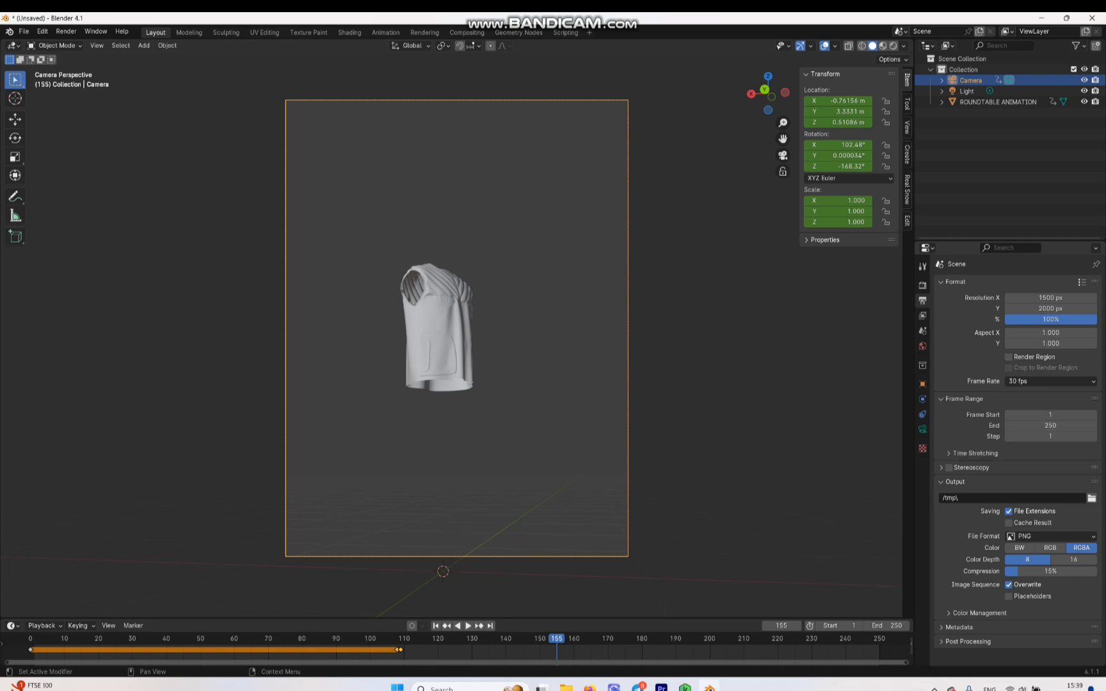
# Set the output file format to FFmpeg Video with an MPEG-4 container
pyautogui.click(1024, 536)
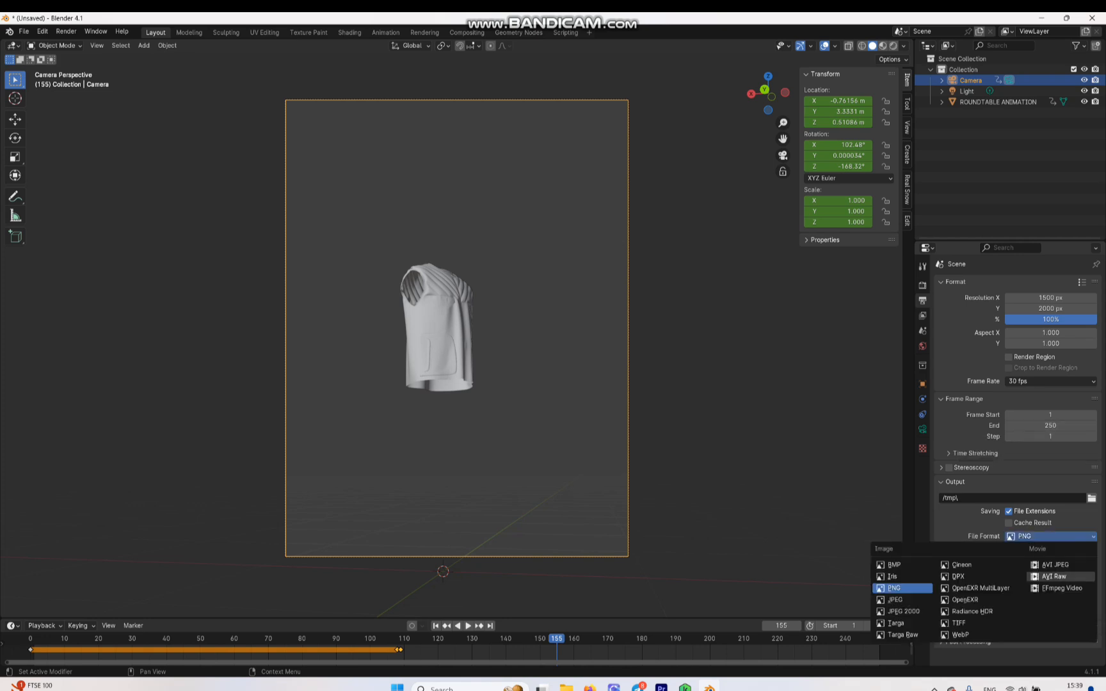
pyautogui.click(1024, 536)
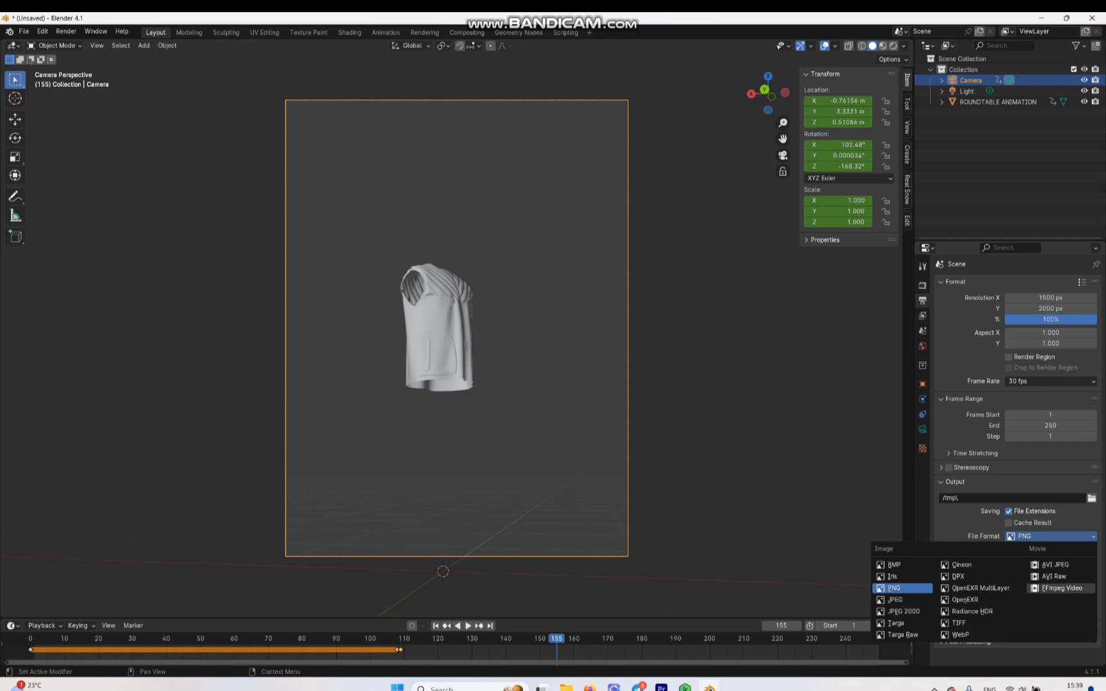
pyautogui.click(1061, 588)
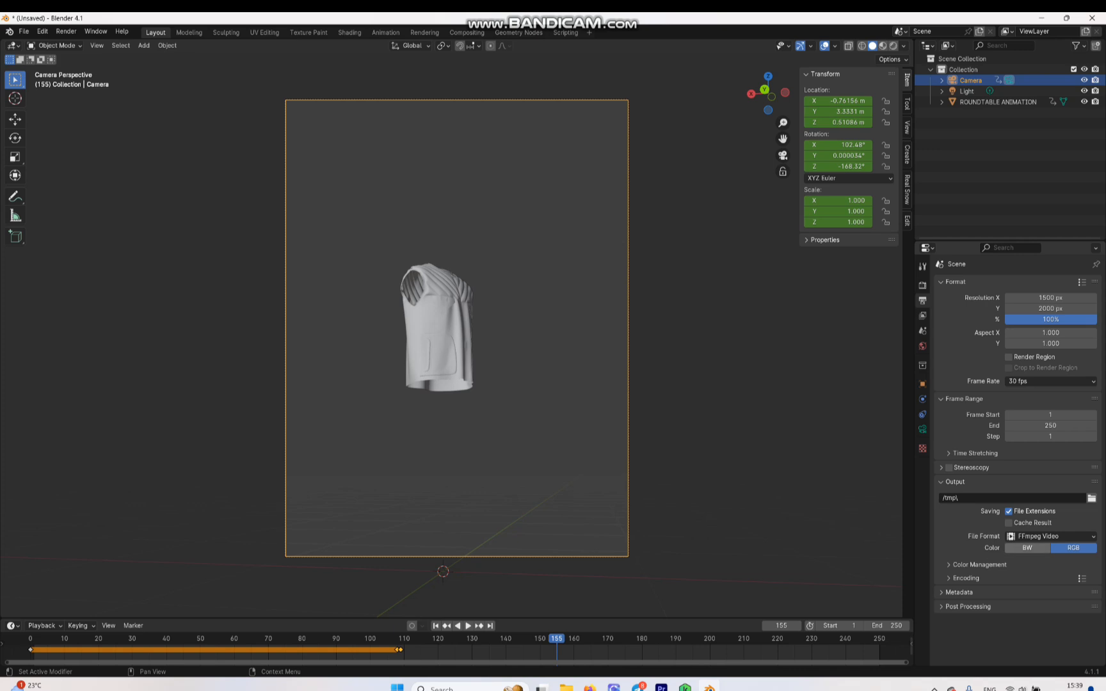
pyautogui.click(965, 577)
pyautogui.click(1049, 594)
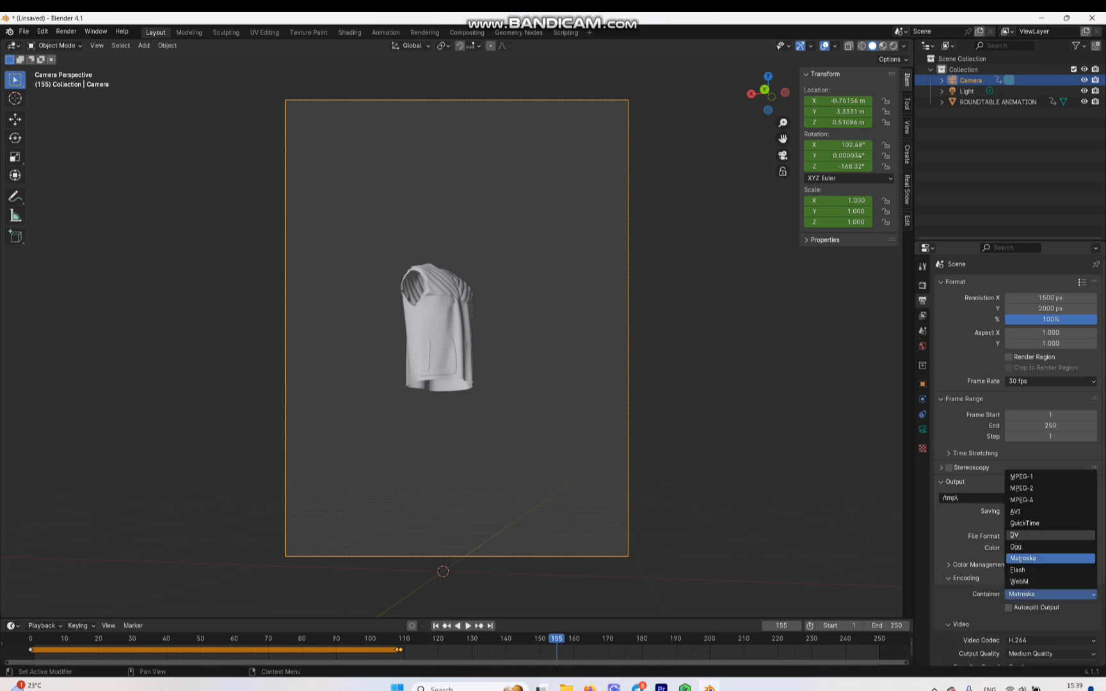
pyautogui.click(1020, 500)
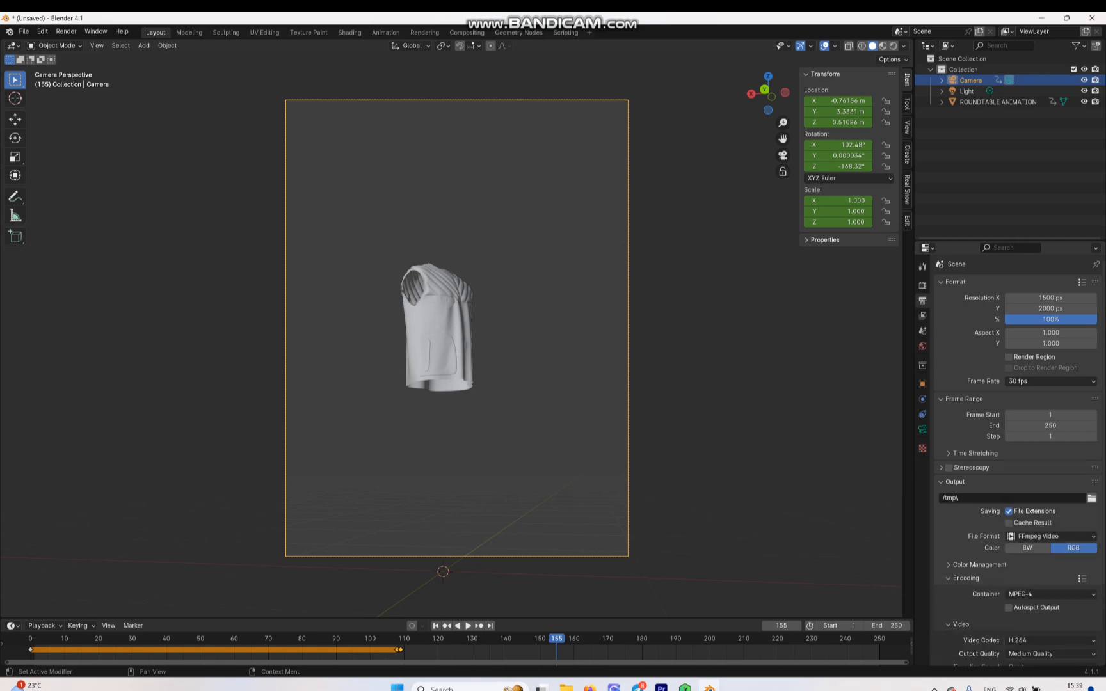
pyautogui.scroll(-4, 1020, 461)
pyautogui.scroll(4, 1017, 460)
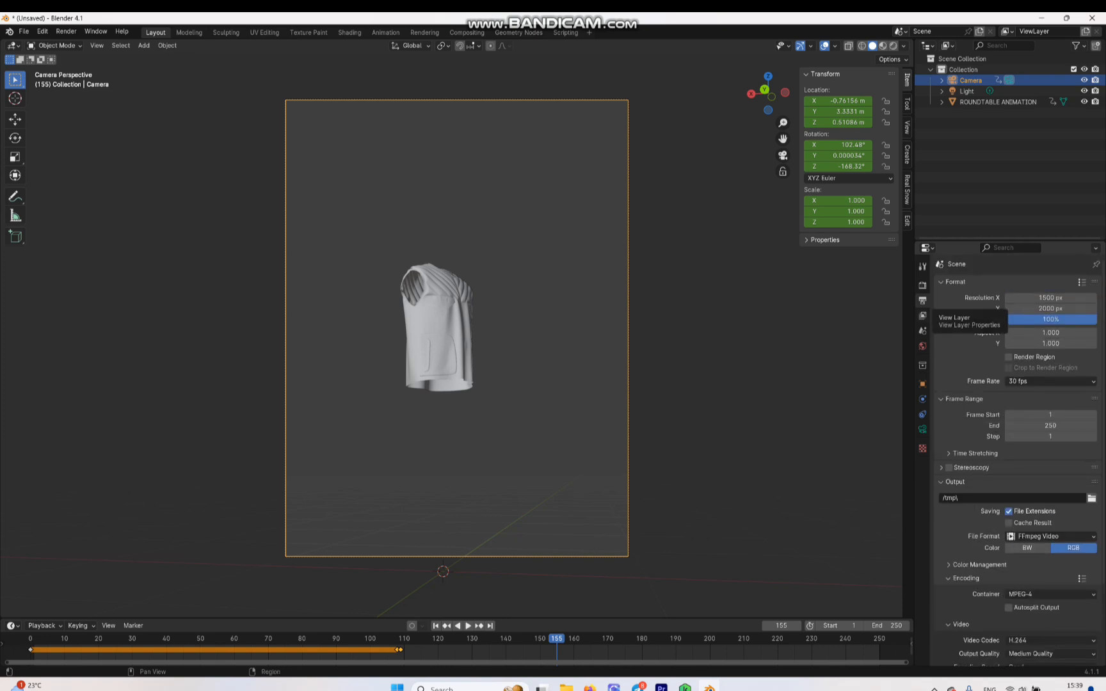
# Set the camera's focal length to 122 mm at frame 0 and insert a keyframe for it
pyautogui.click(922, 315)
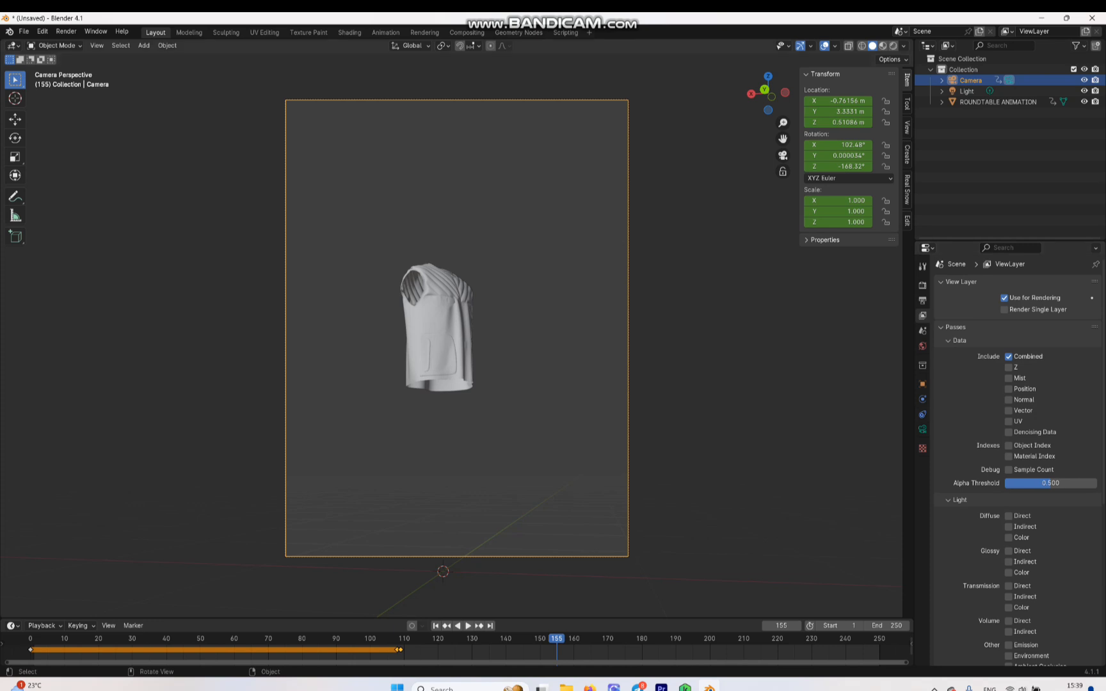
pyautogui.press('space')
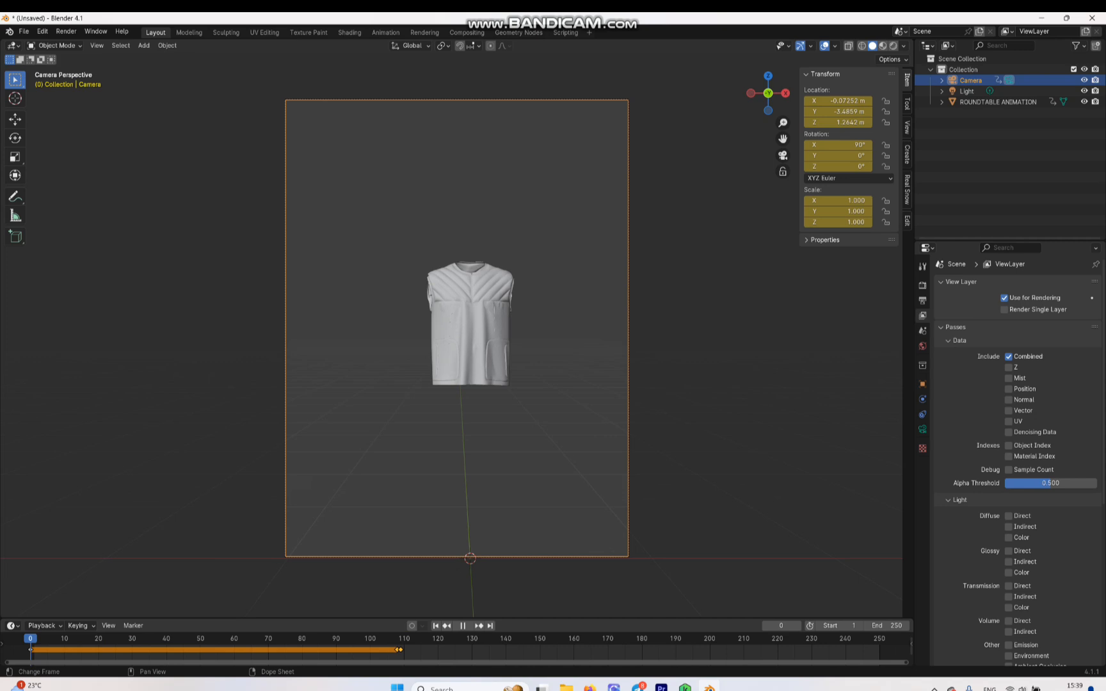
pyautogui.press('space')
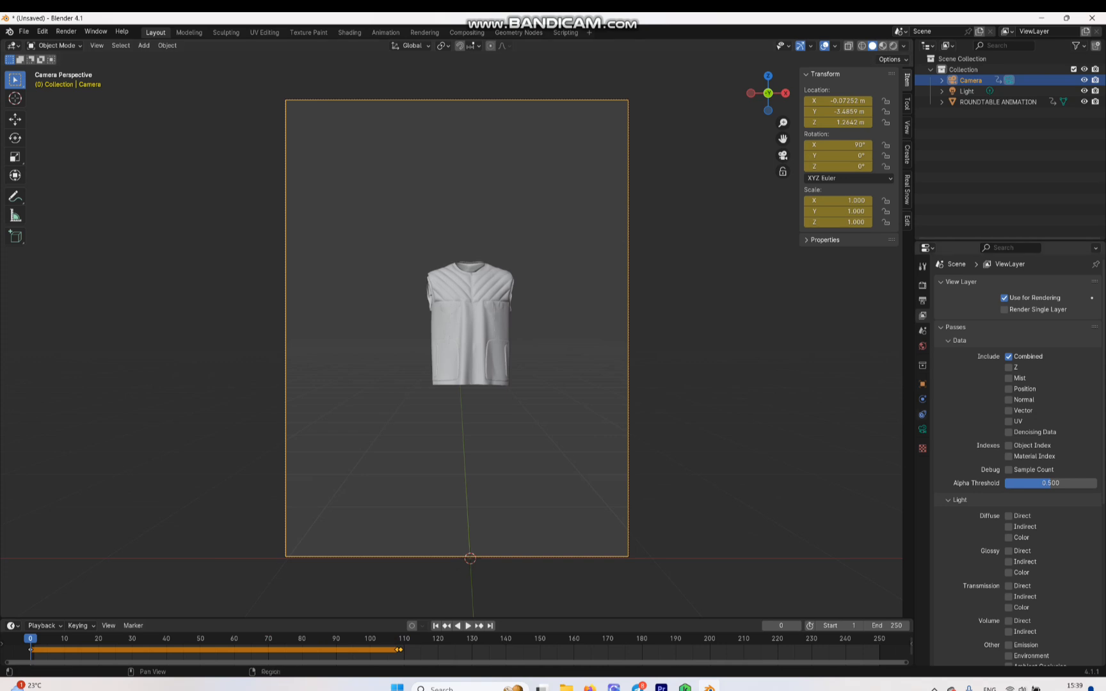
pyautogui.click(922, 429)
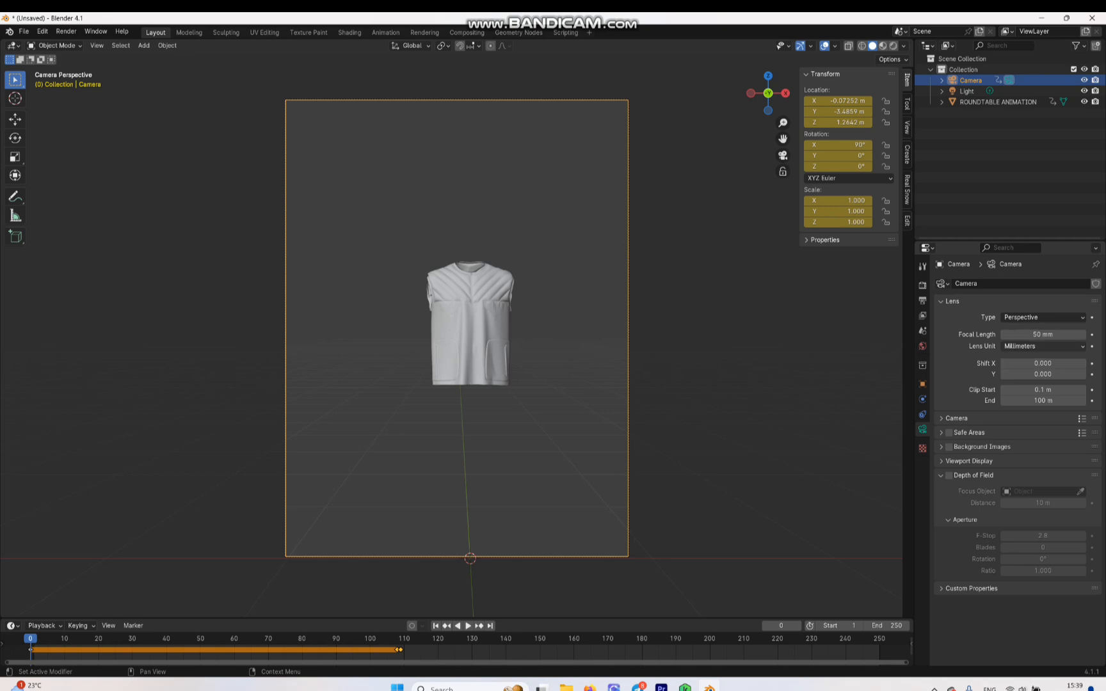
pyautogui.moveTo(1043, 334); pyautogui.dragTo(1086, 334)
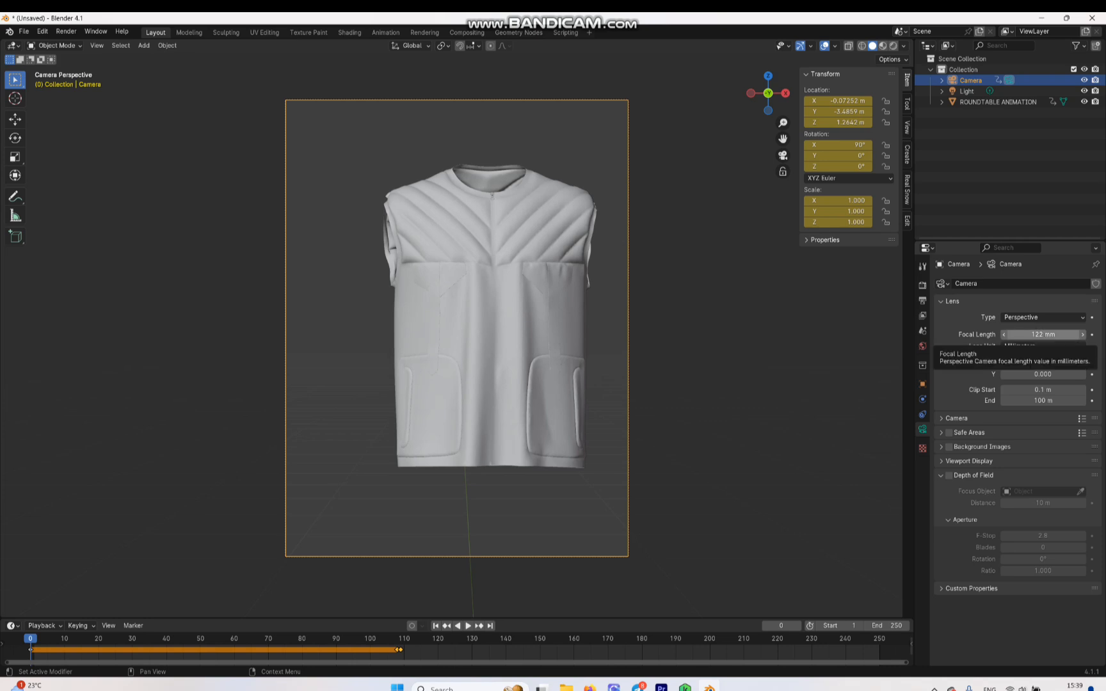
pyautogui.press('i')
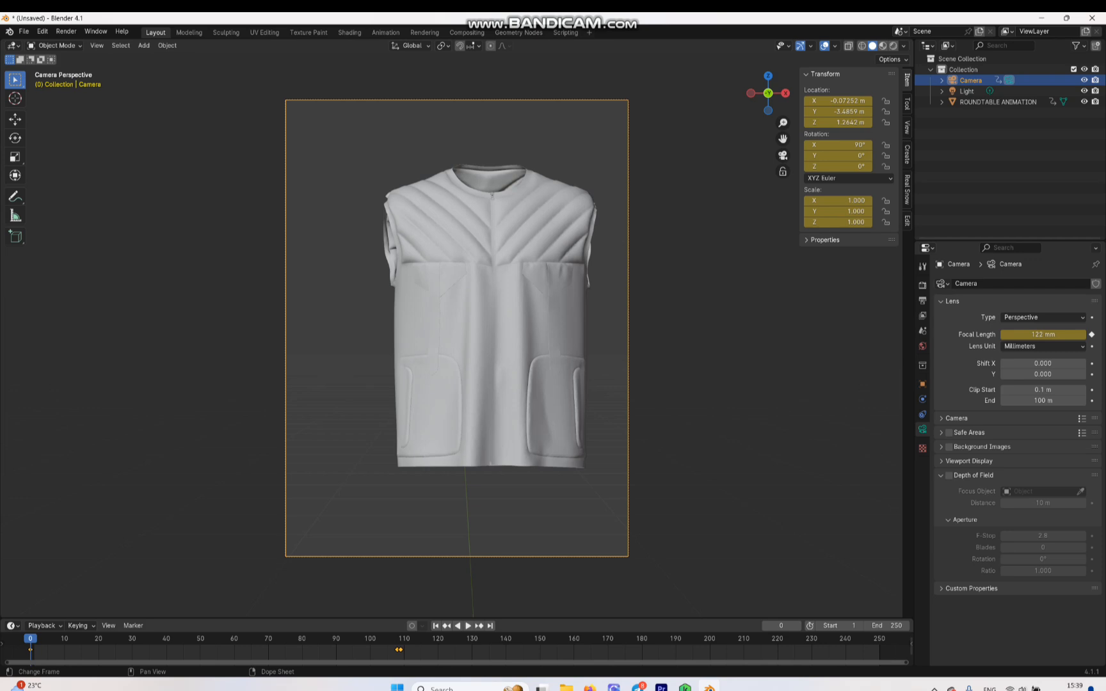
# Set the camera's focal length to 73 mm at frame 109 and insert a keyframe for it
pyautogui.press('space')
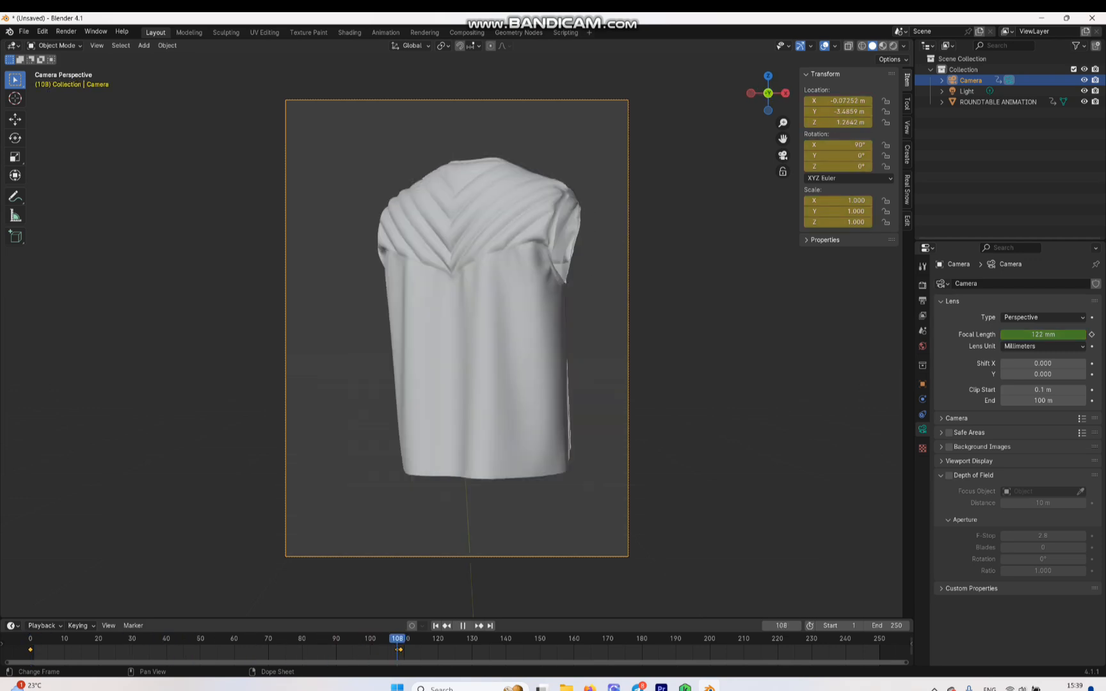
pyautogui.press('space')
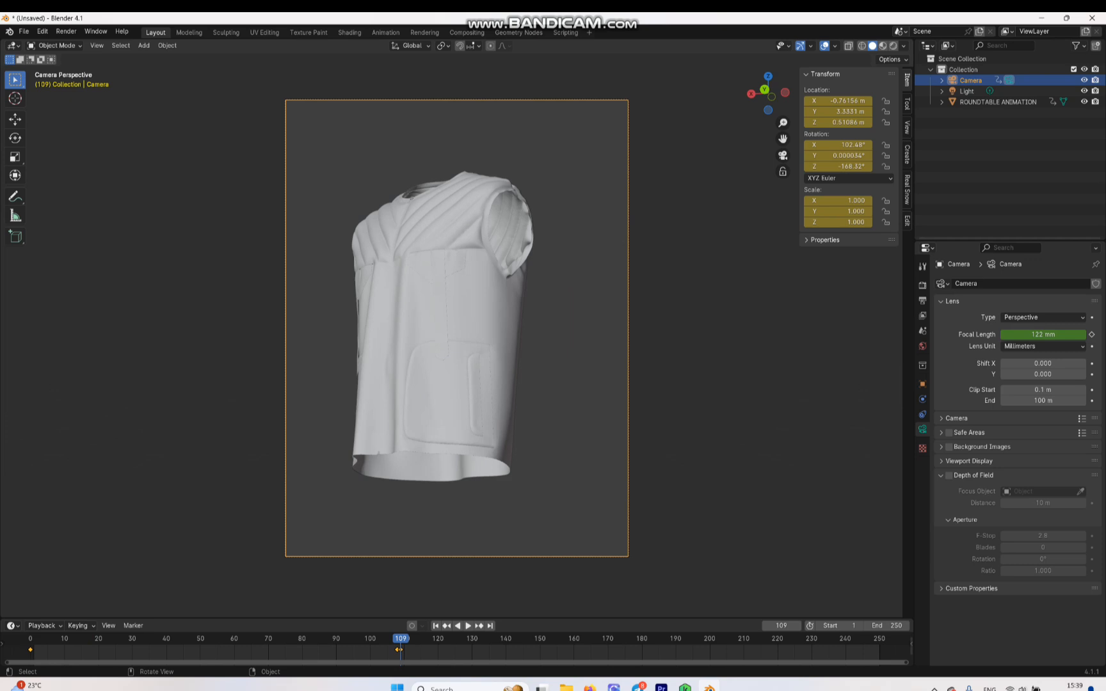
pyautogui.click(1042, 334)
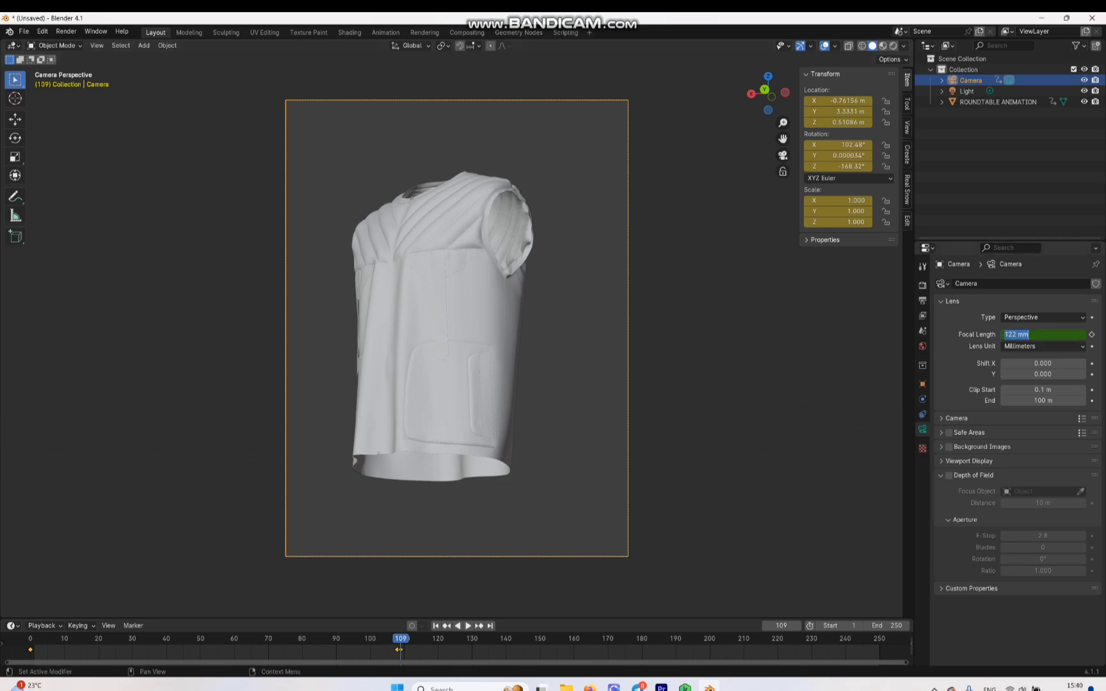
pyautogui.write('70')
pyautogui.press('Return')
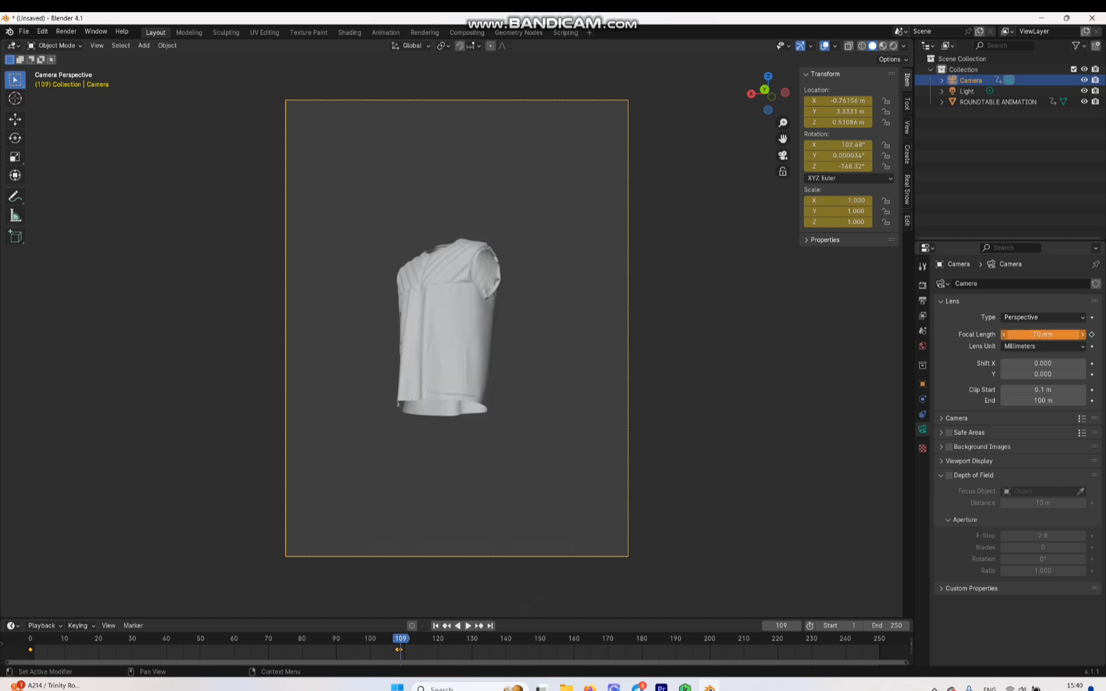
pyautogui.moveTo(1042, 334)
pyautogui.mouseDown()
pyautogui.moveTo(1006, 334)
pyautogui.moveTo(1059, 334)
pyautogui.moveTo(1028, 334)
pyautogui.moveTo(1039, 334)
pyautogui.mouseUp()
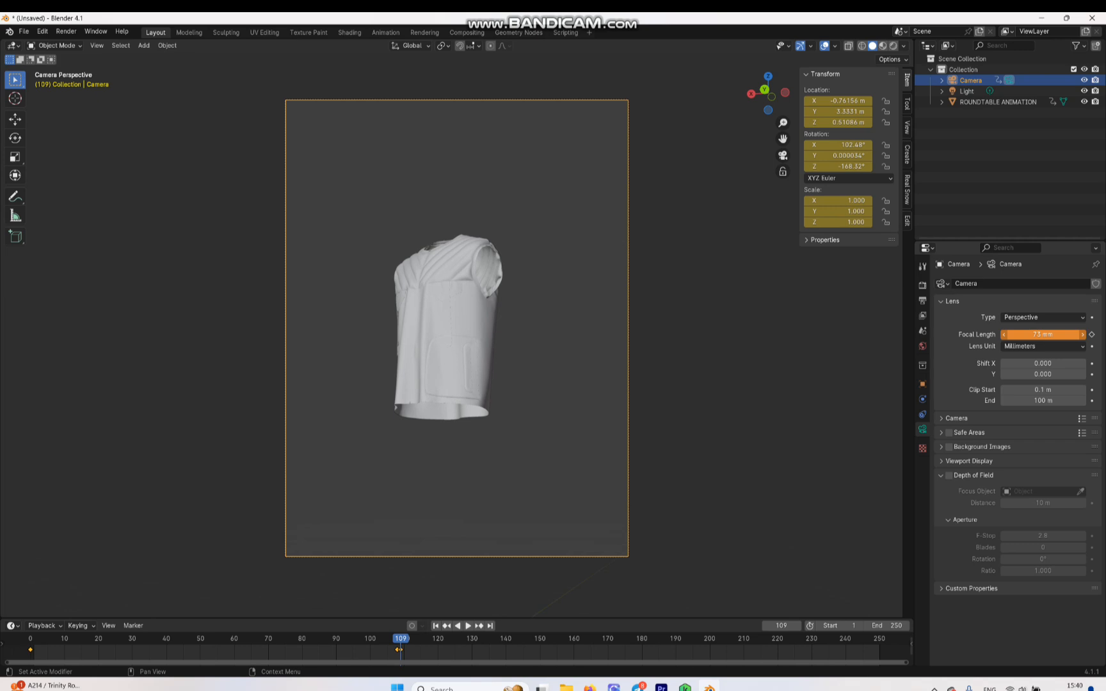
pyautogui.press('i')
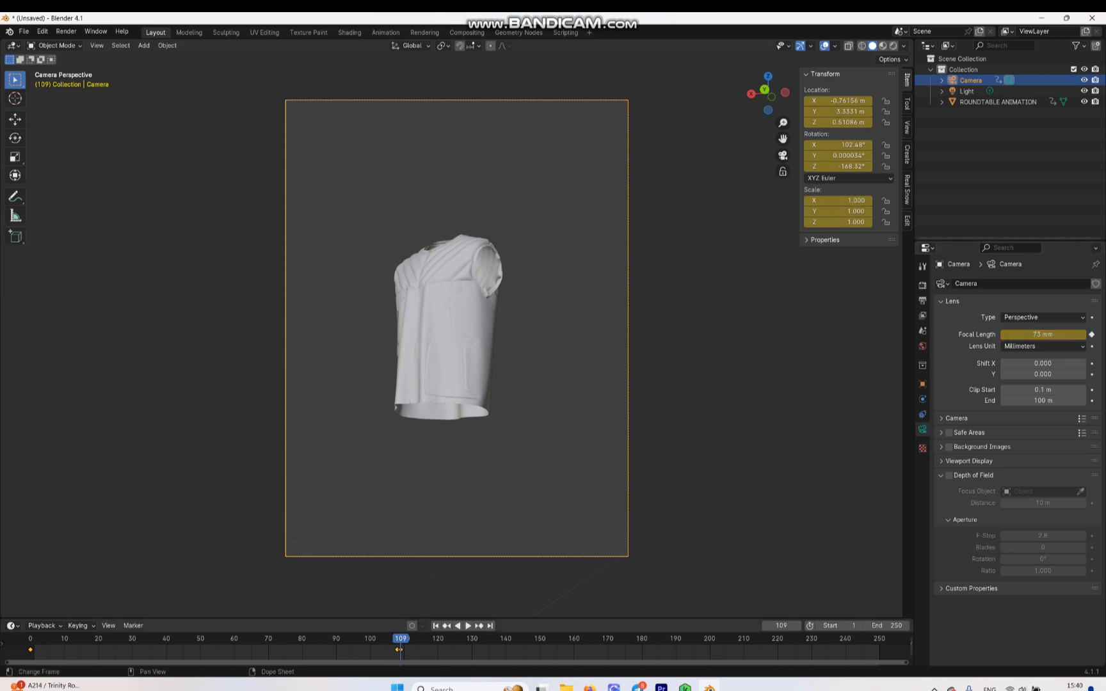
# Set the camera's focal length to 120 mm at frame 108 and insert a keyframe for it
pyautogui.press('space')
pyautogui.moveTo(401, 638); pyautogui.dragTo(397, 638)
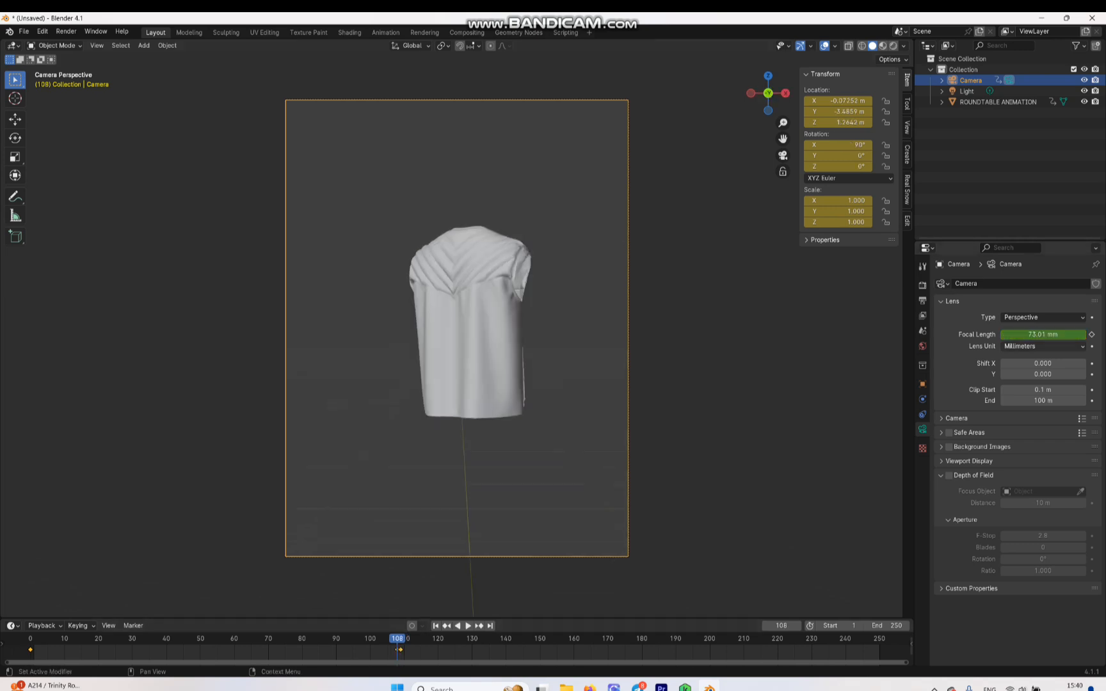
pyautogui.click(1042, 335)
pyautogui.write('120')
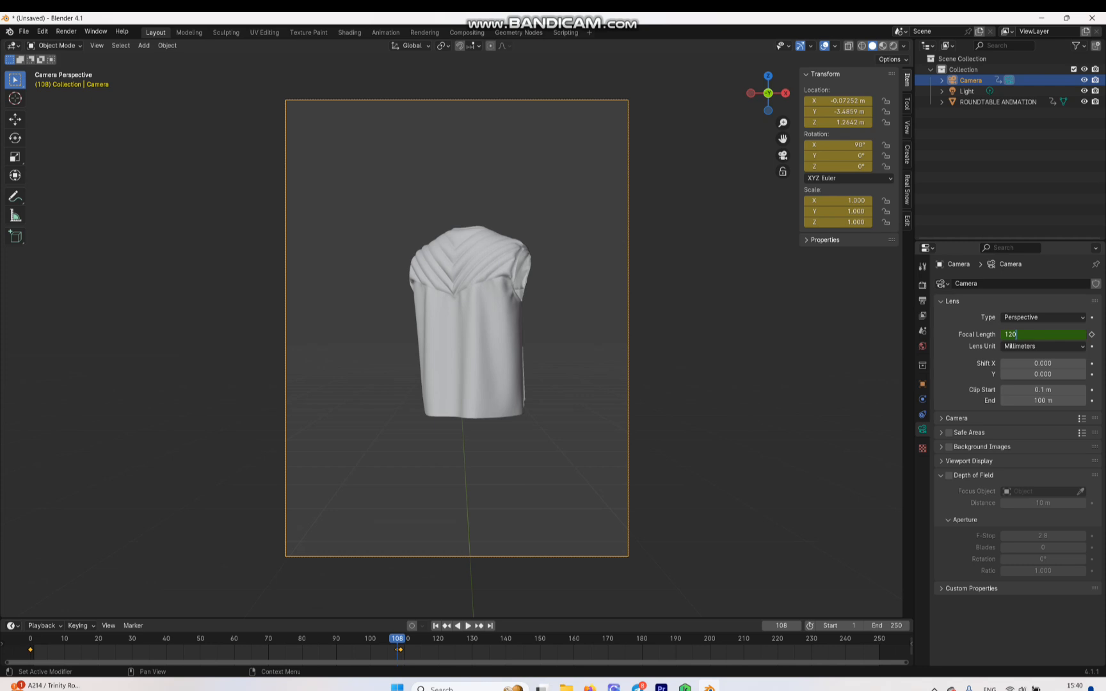
pyautogui.press('Return')
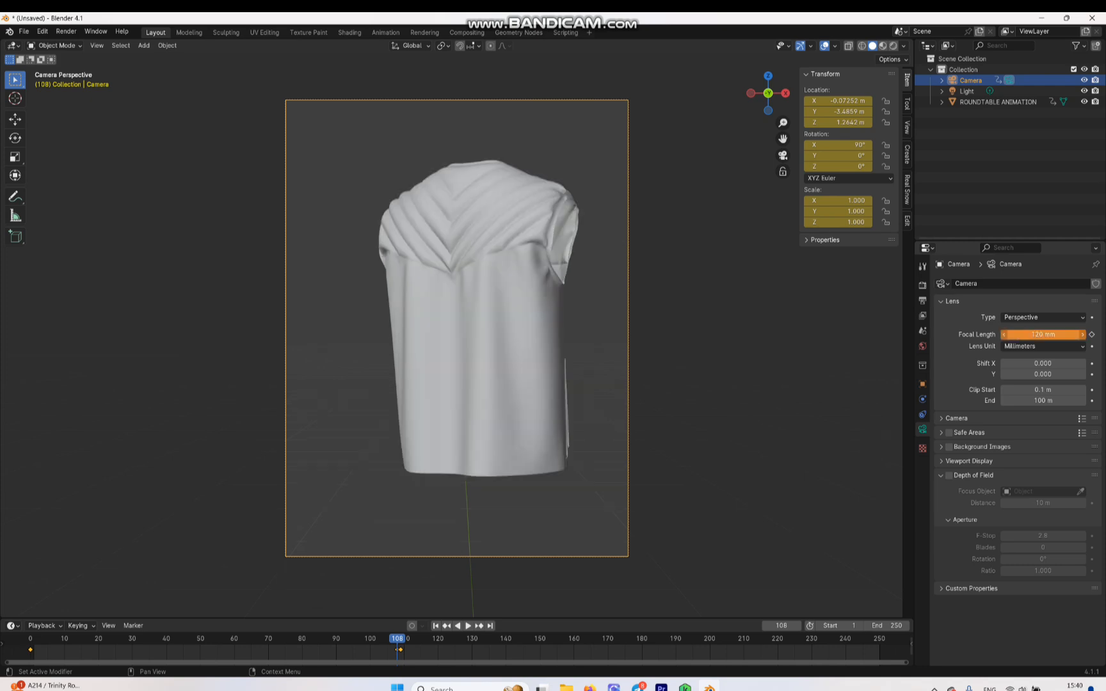
pyautogui.press('i')
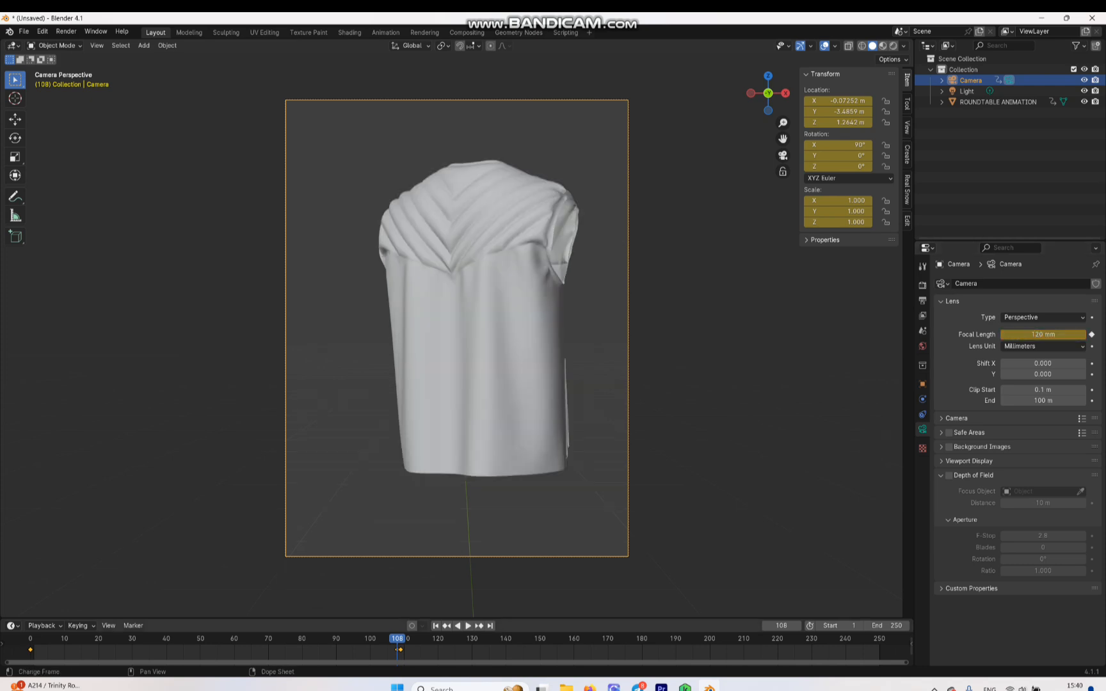
# Play the animation from the start to check the focal length changes, stopping at frame 142
pyautogui.hotkey('shift', 'Left')
pyautogui.press('space')
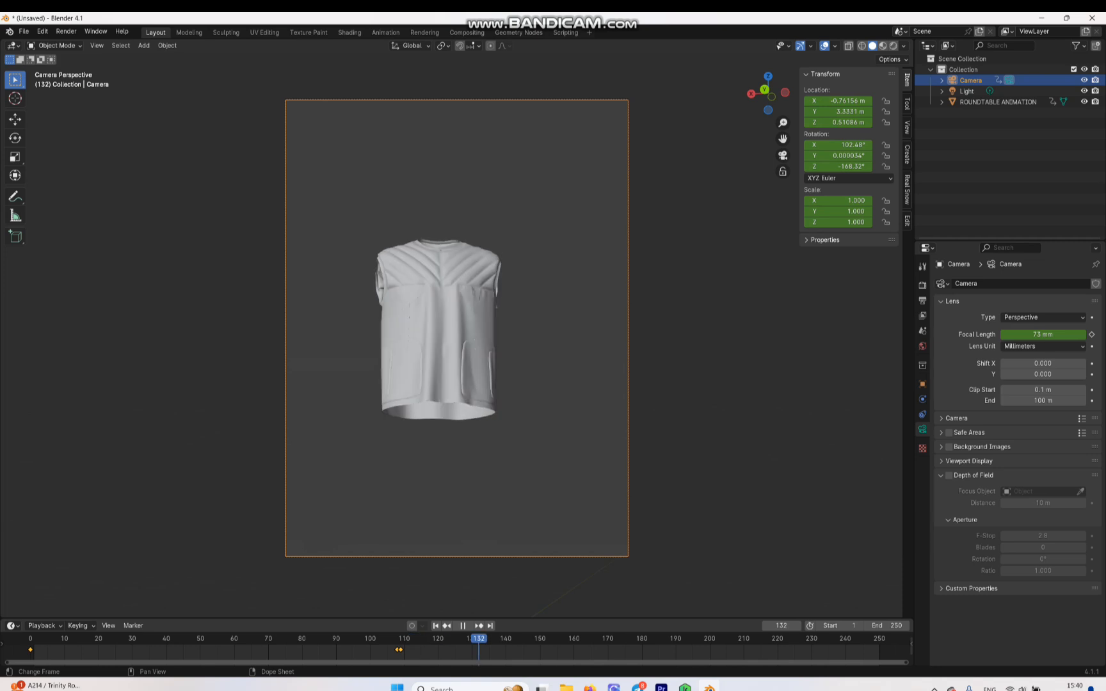
pyautogui.moveTo(478, 638); pyautogui.dragTo(512, 638)
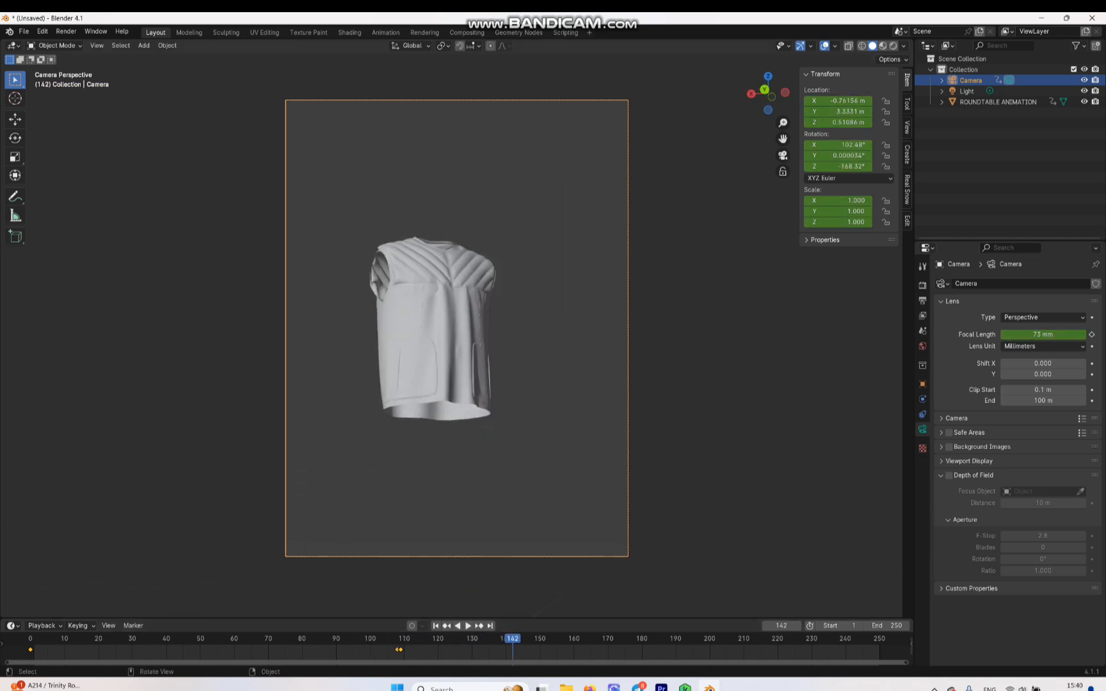
# Enable the camera's depth of field with the ROUNDTABLE ANIMATION vest as focus object
pyautogui.click(949, 475)
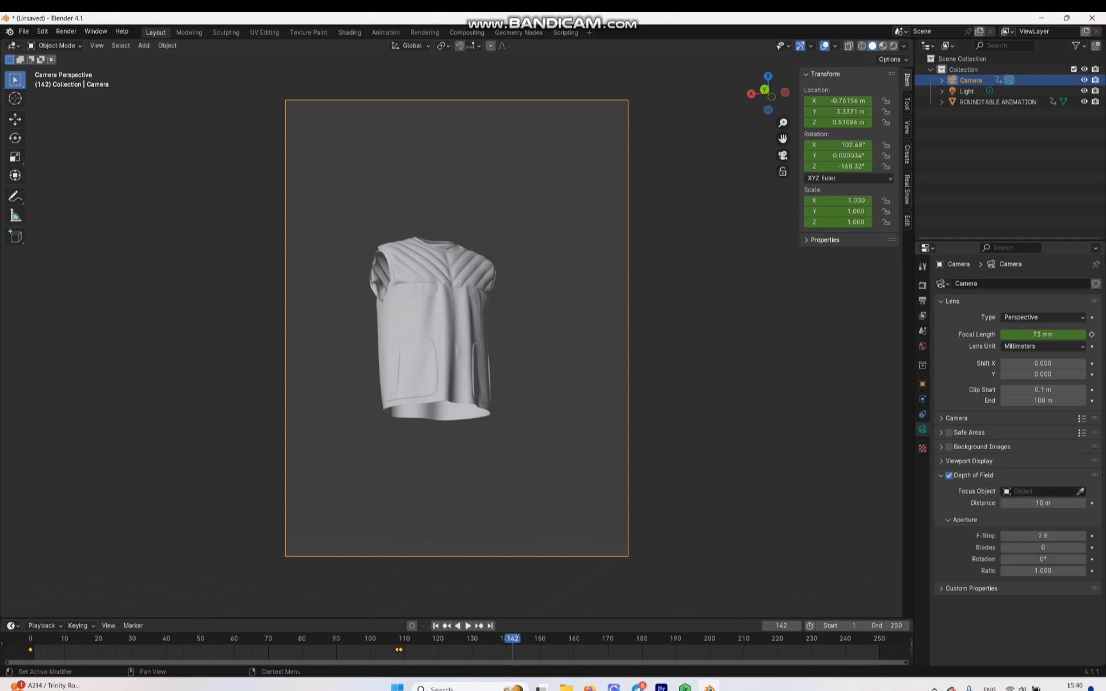
pyautogui.click(1080, 491)
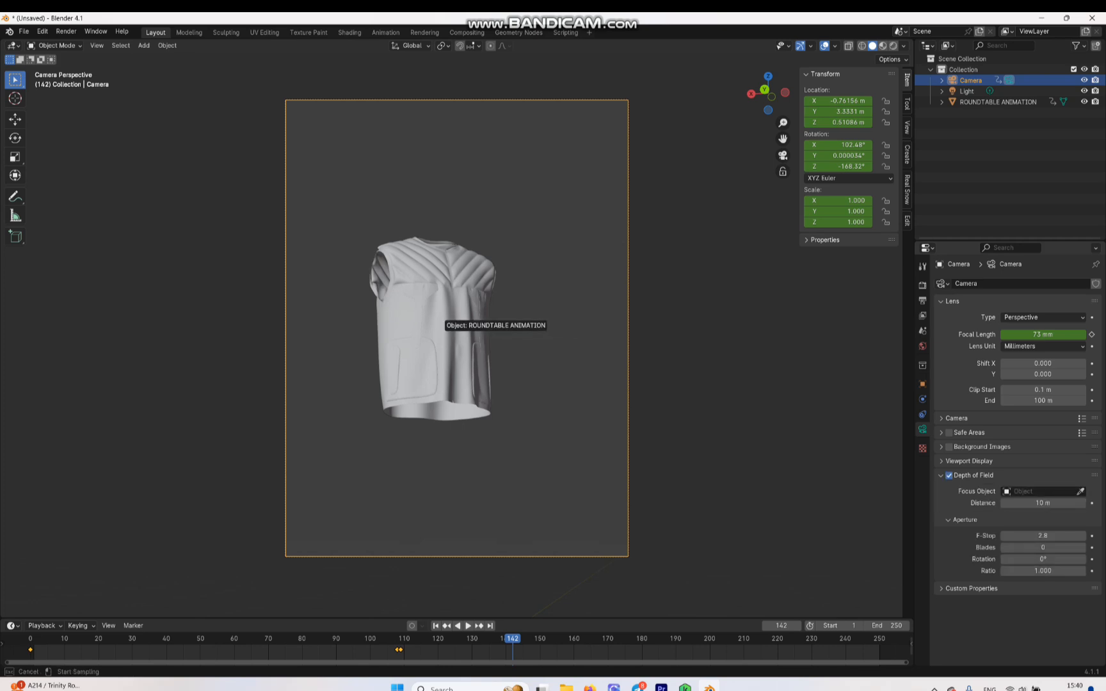
pyautogui.click(442, 326)
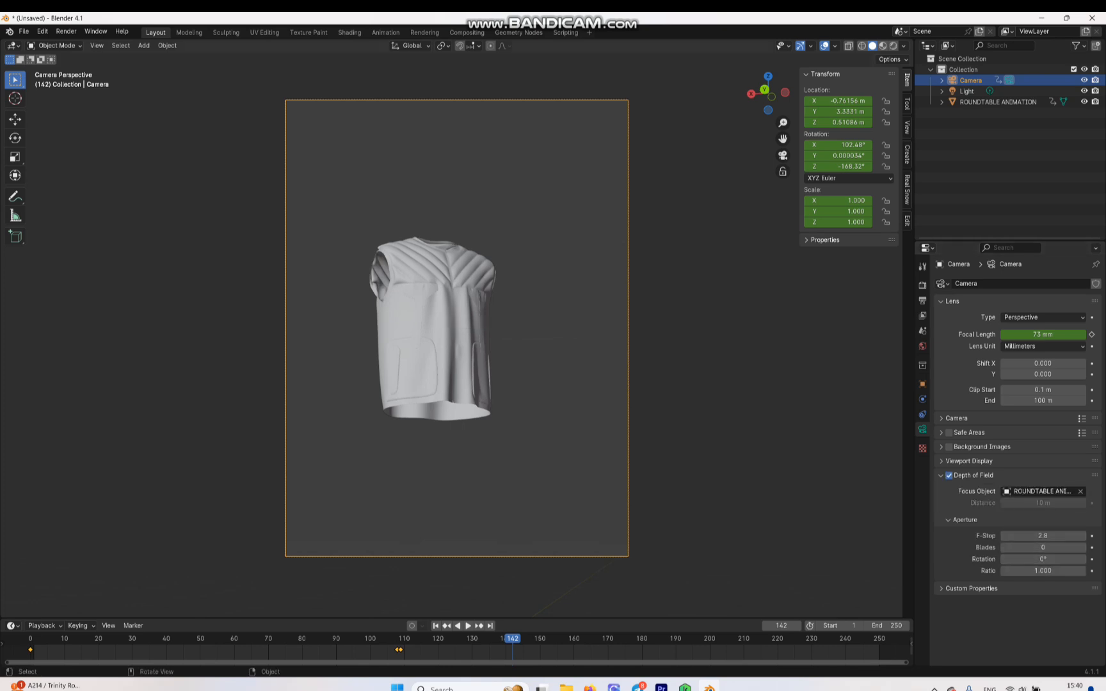
# Delete the existing point light from the scene
pyautogui.click(966, 90)
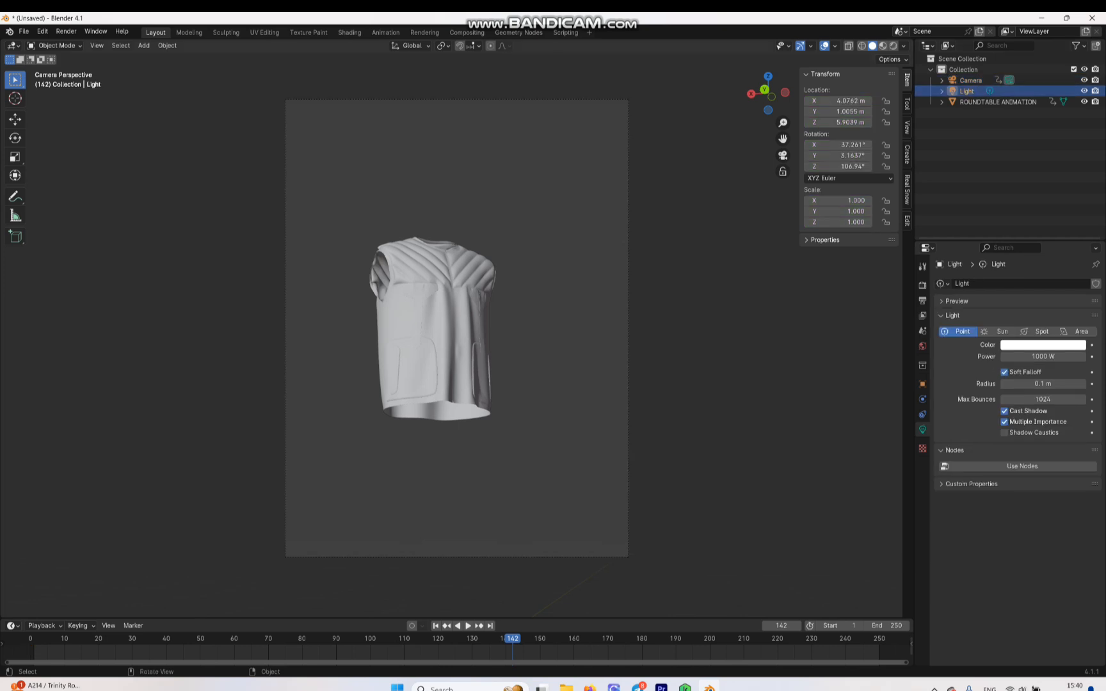
pyautogui.scroll(-6, 456, 328)
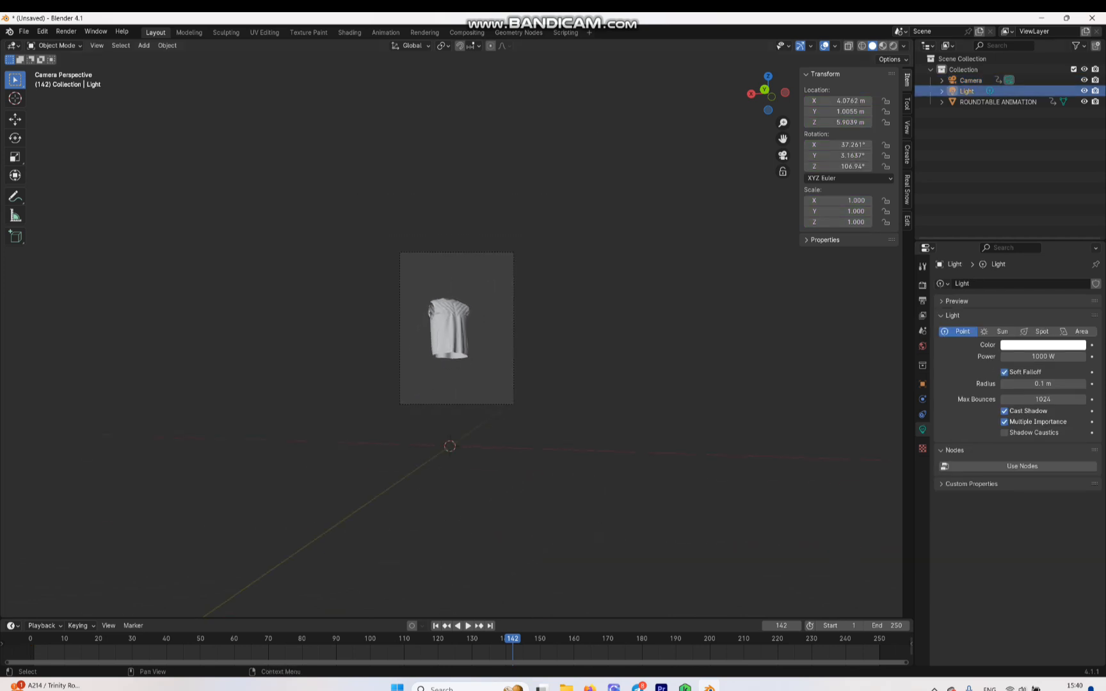
pyautogui.press('Delete')
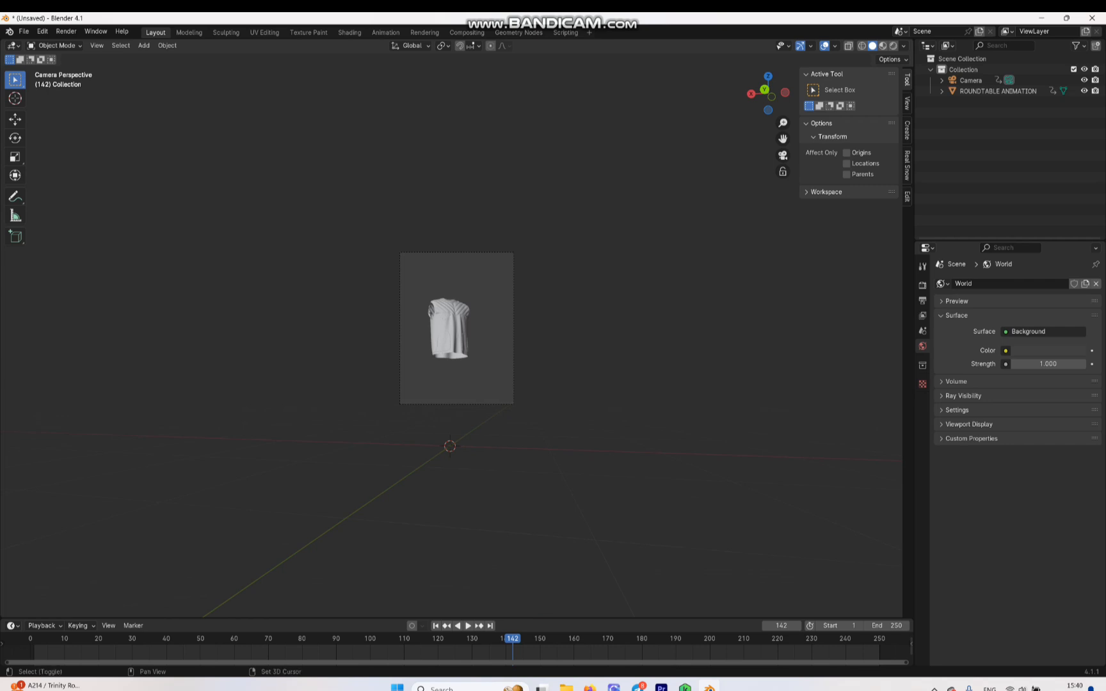
# Add an area light at the origin and raise it along Z to about 2.63 m, above the vest
pyautogui.hotkey('shift', 'a')
pyautogui.moveTo(419, 580)
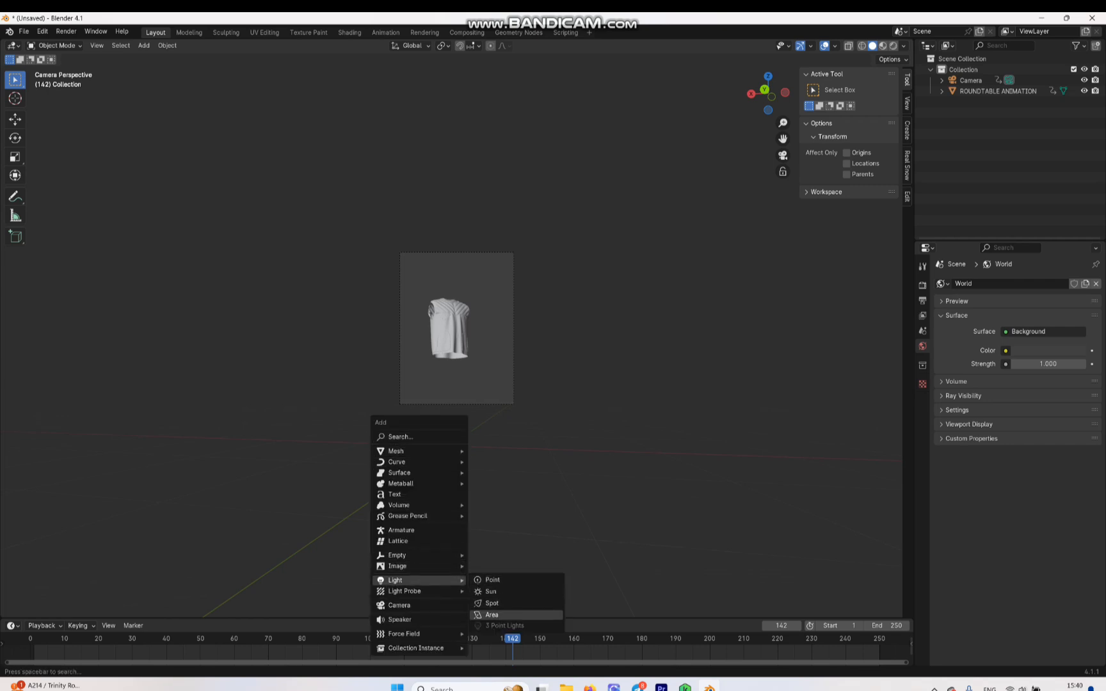
pyautogui.click(506, 614)
pyautogui.press('g')
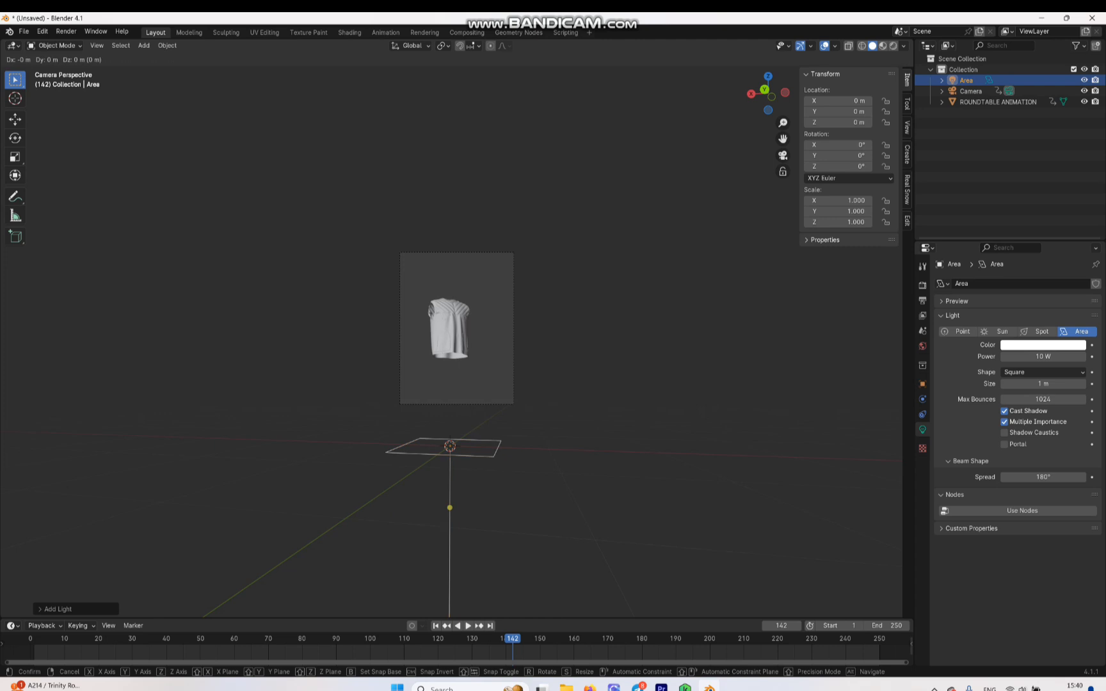
pyautogui.press('z')
pyautogui.press('Return')
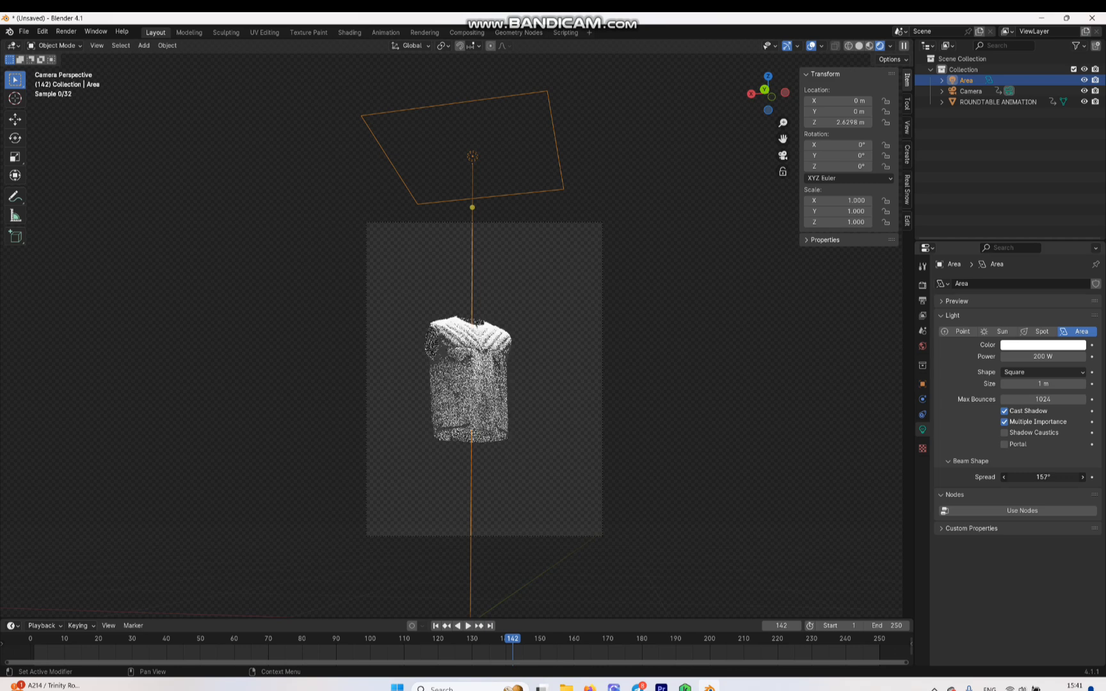
# Set the area light's beam spread to 1° and its power to 10 W
pyautogui.click(1042, 477)
pyautogui.write('1')
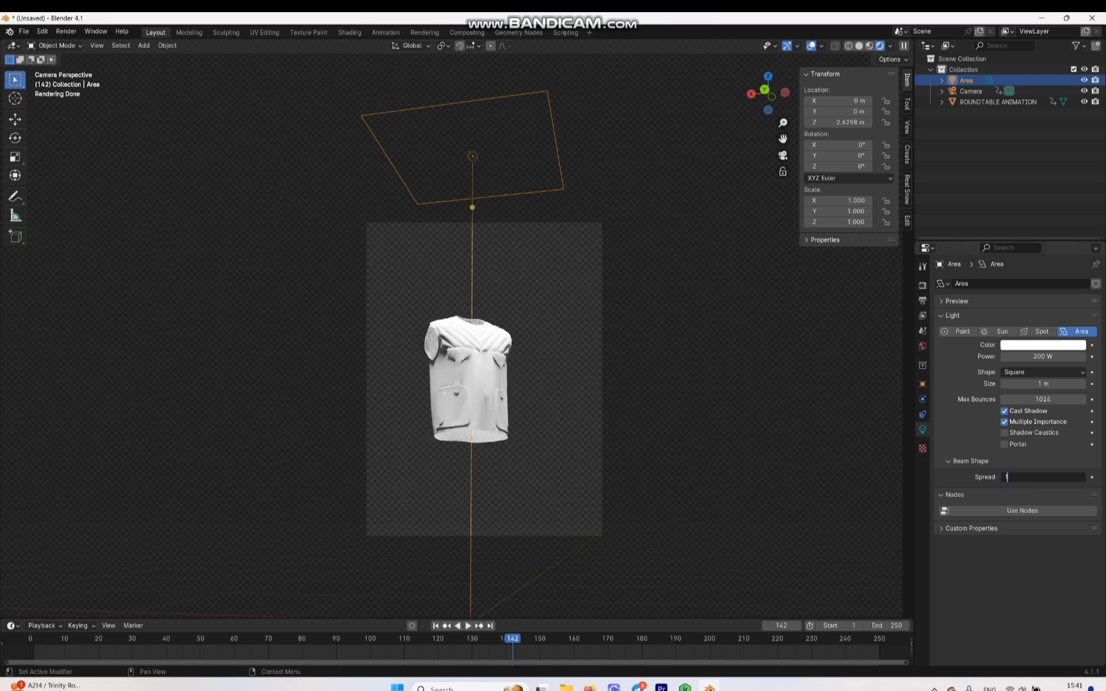
pyautogui.press('Return')
pyautogui.write('10')
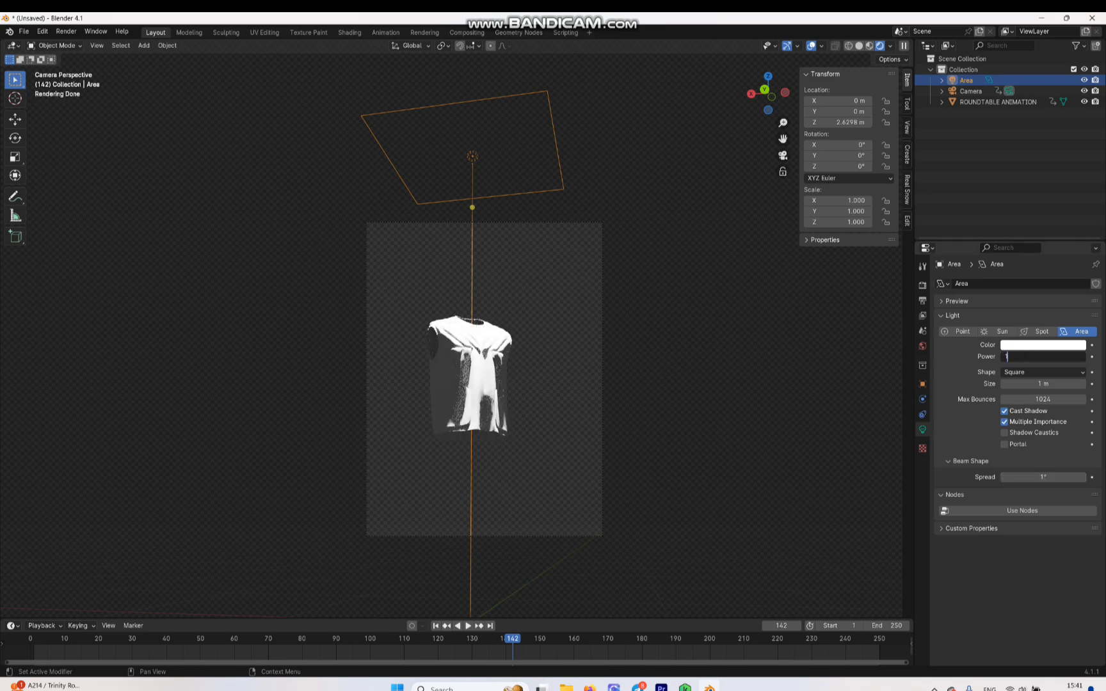
pyautogui.press('Return')
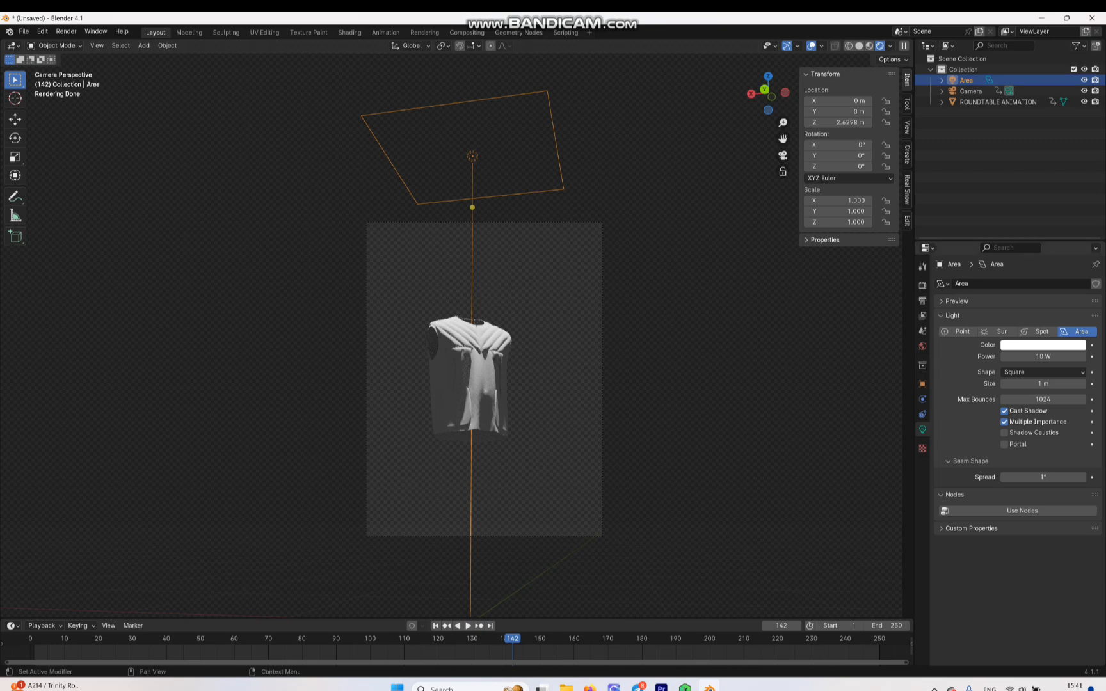
# Move the area light beside the vest to about X -0.77, Y -0.24, Z 2.29 m and rotate it to aim at the garment
pyautogui.press('g')
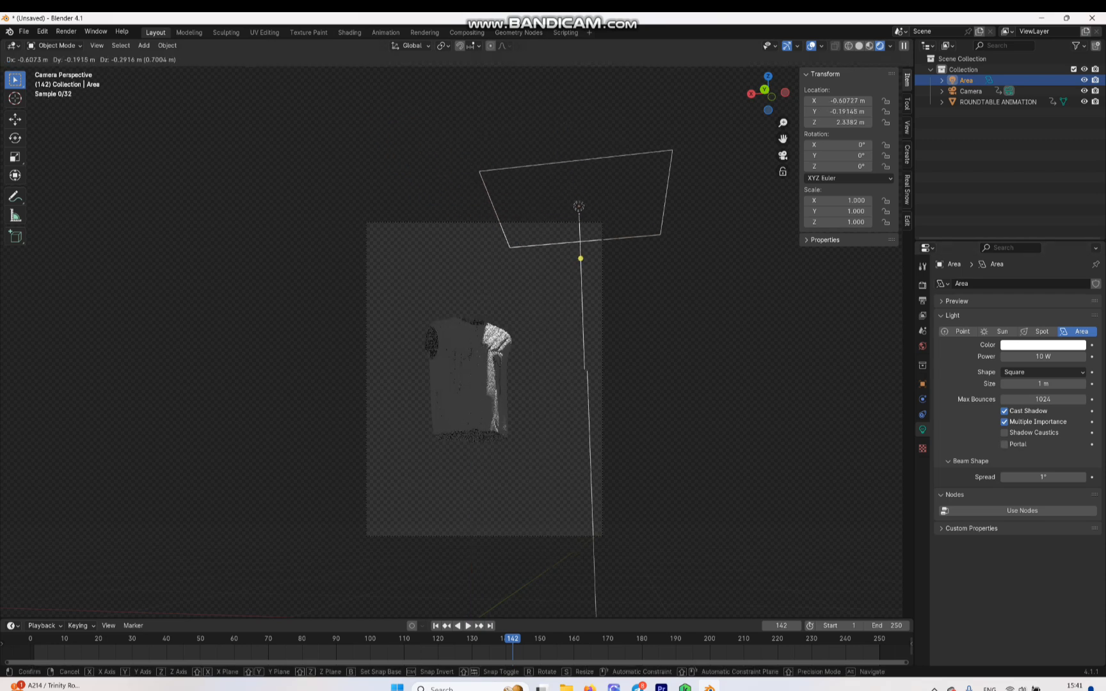
pyautogui.click(608, 215)
pyautogui.press('r')
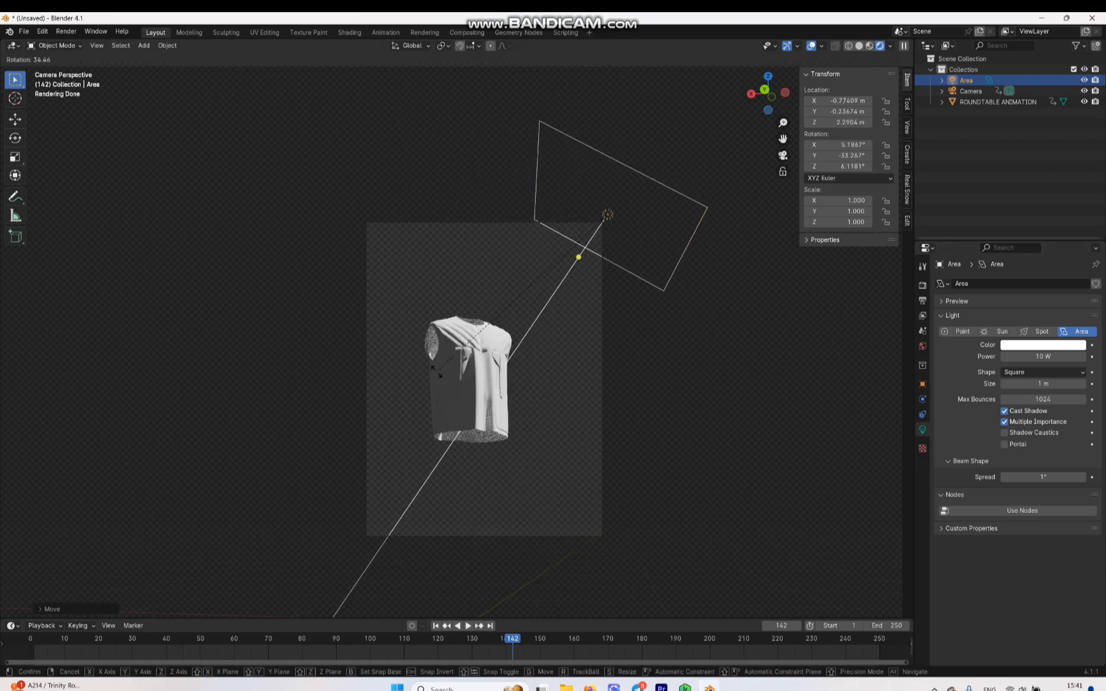
pyautogui.press('Return')
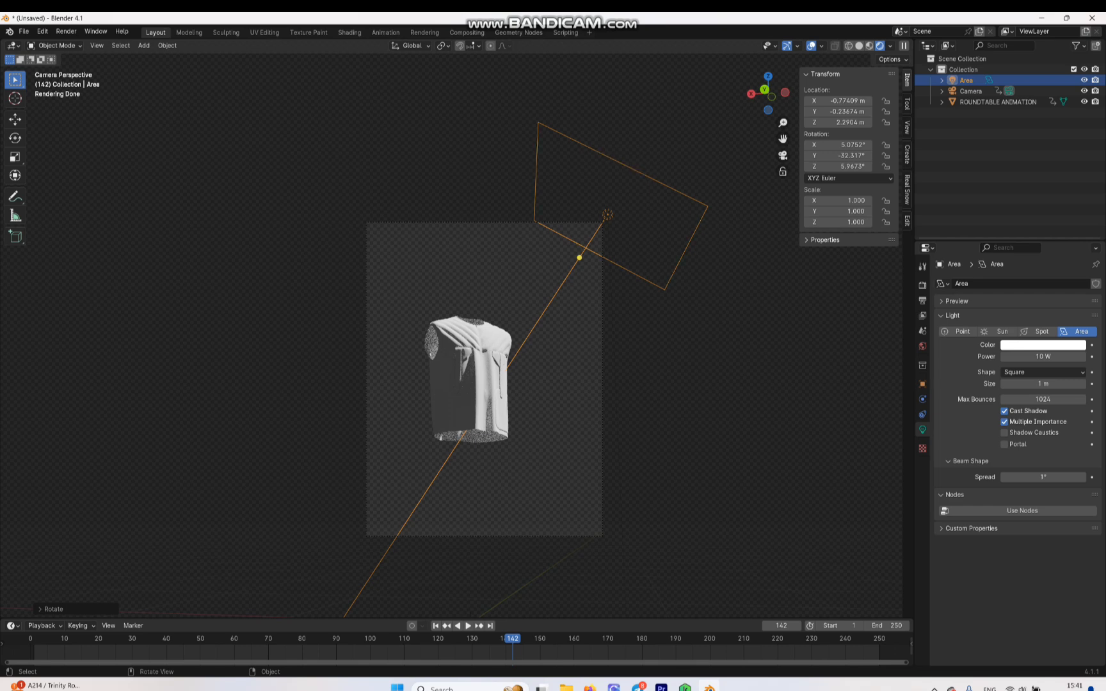
# Select the vest and split the 3D viewport into two side-by-side areas
pyautogui.click(469, 378)
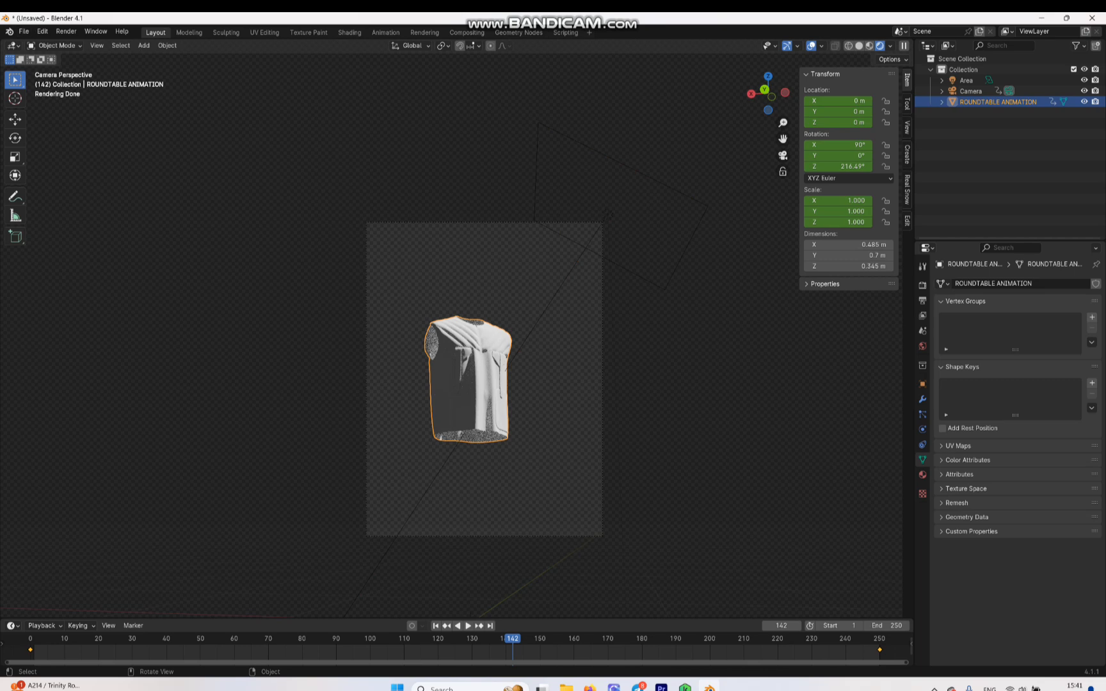
pyautogui.moveTo(3, 42); pyautogui.dragTo(358, 42)
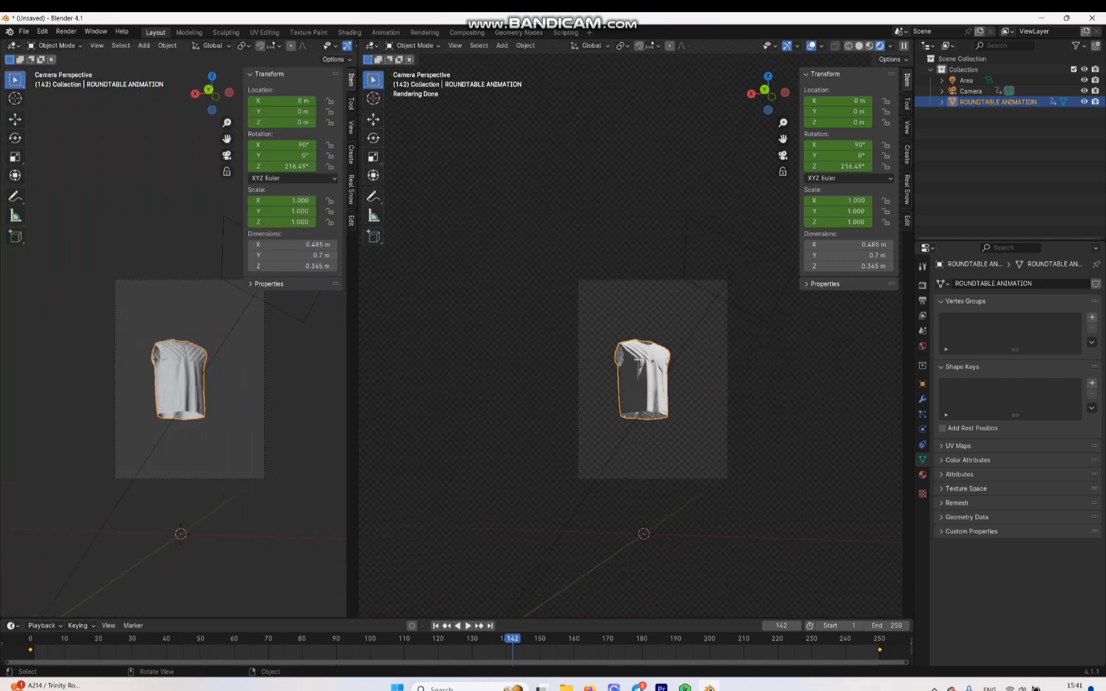
# Turn the narrower of the two viewports into a Shader Editor and frame all nodes of the vest's material
pyautogui.click(13, 46)
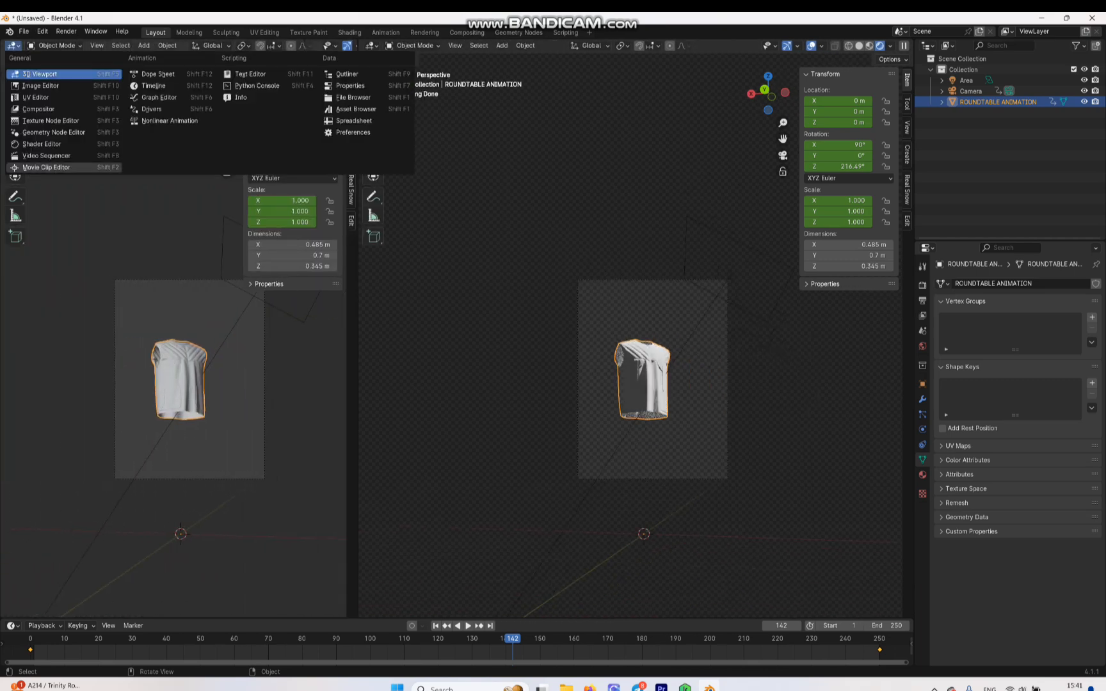
pyautogui.click(39, 142)
pyautogui.press('Home')
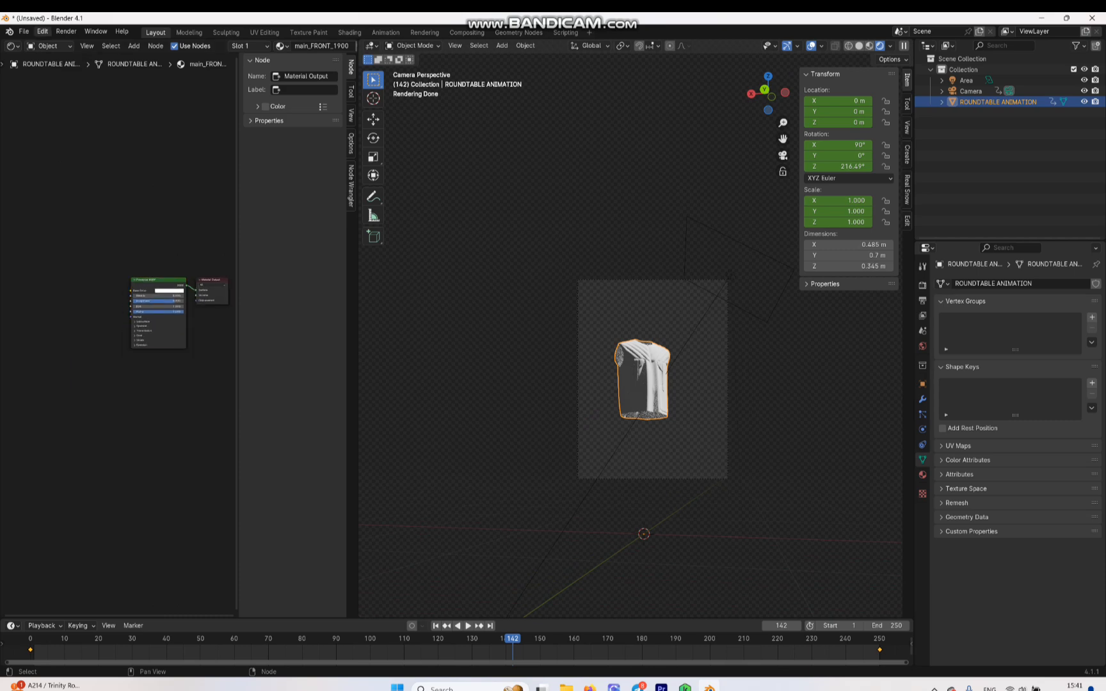
# Search the add-on preferences for "NODE" to check that Node Wrangler is enabled, and close the preferences
pyautogui.click(42, 30)
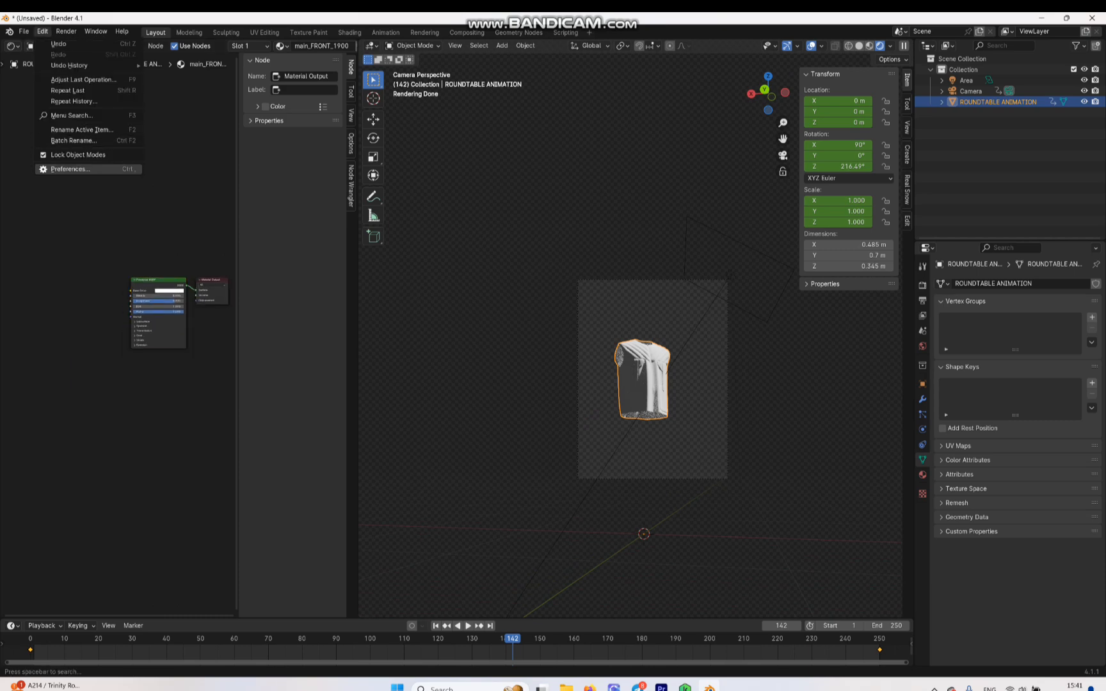
pyautogui.click(71, 169)
pyautogui.click(307, 53)
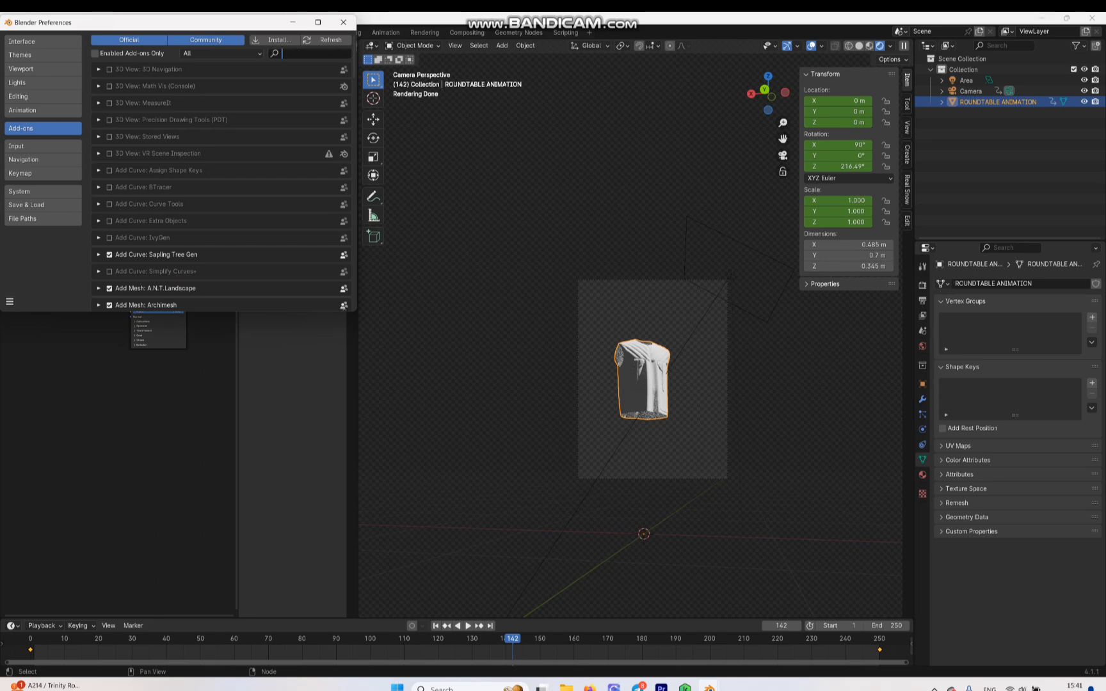
pyautogui.write('NODE')
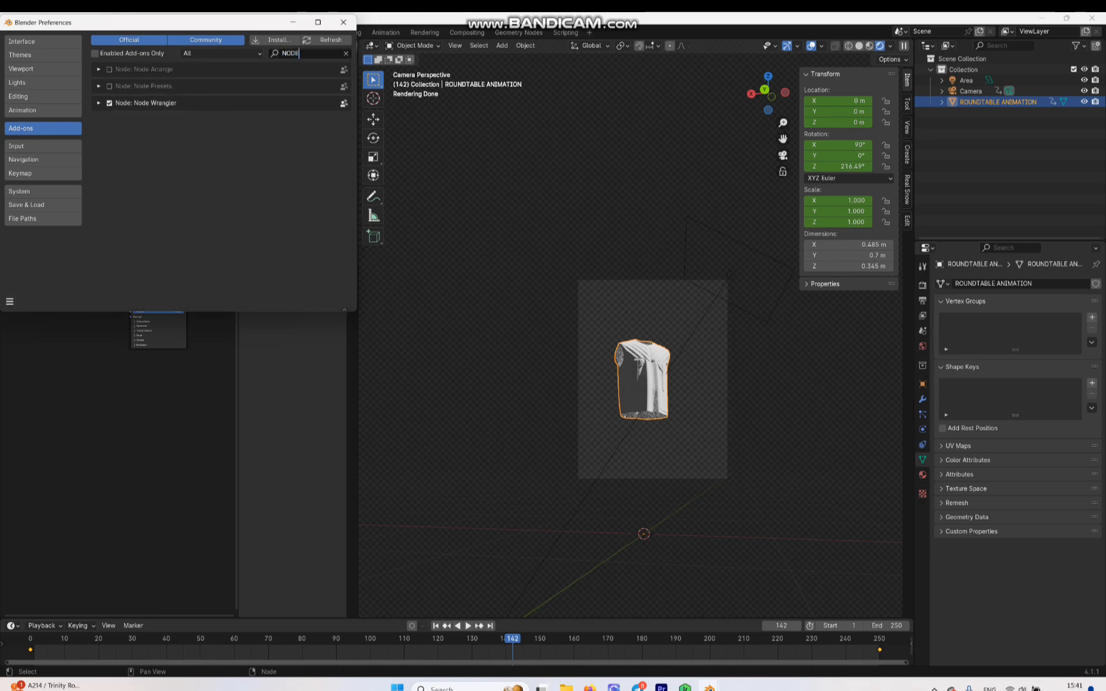
pyautogui.click(343, 22)
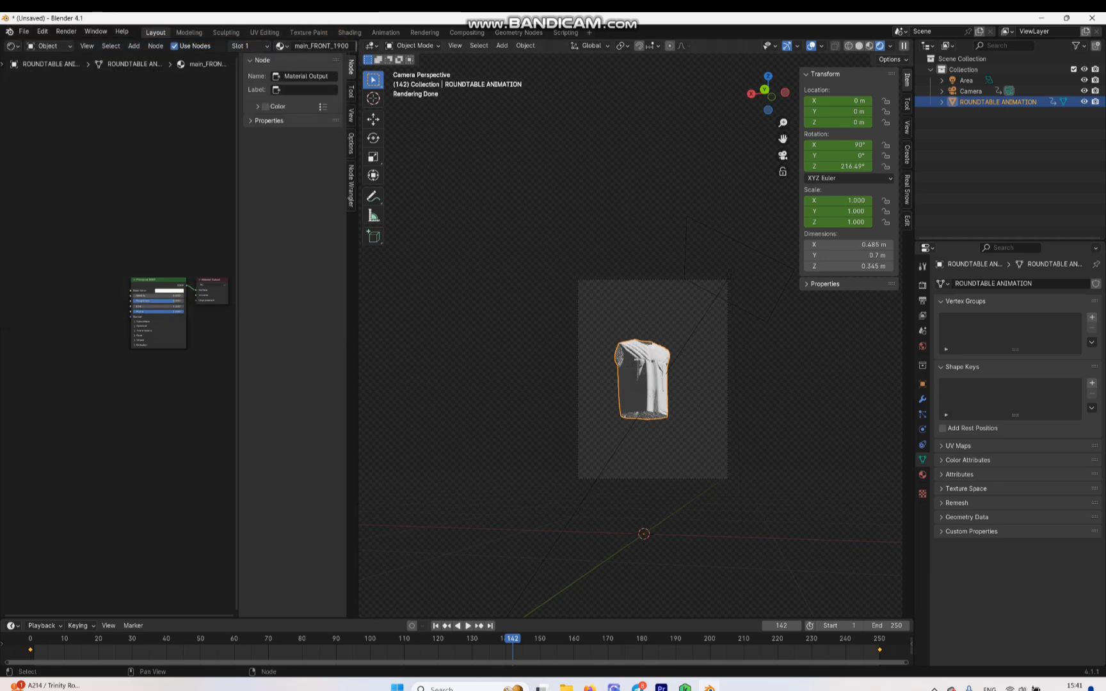
# Run Node Wrangler's Principled Texture Setup on the Principled BSDF with the MATERIAL displacement, opacity, normal and diffuse images from the youtube tutorial folder
pyautogui.click(158, 279)
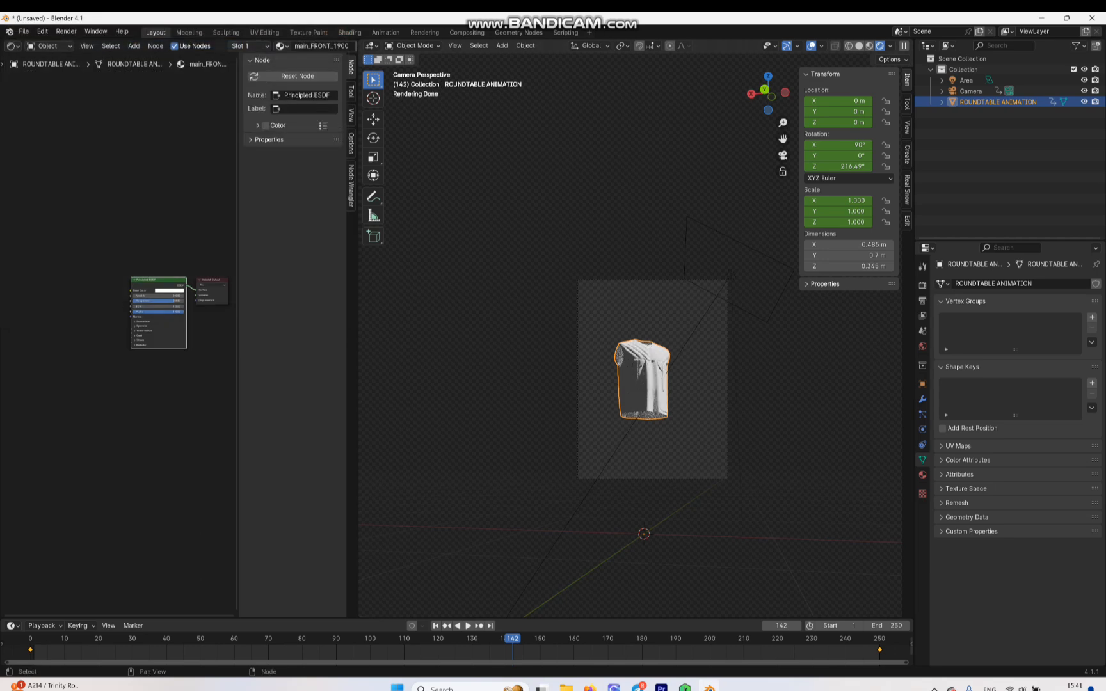
pyautogui.hotkey('ctrl', 'shift', 't')
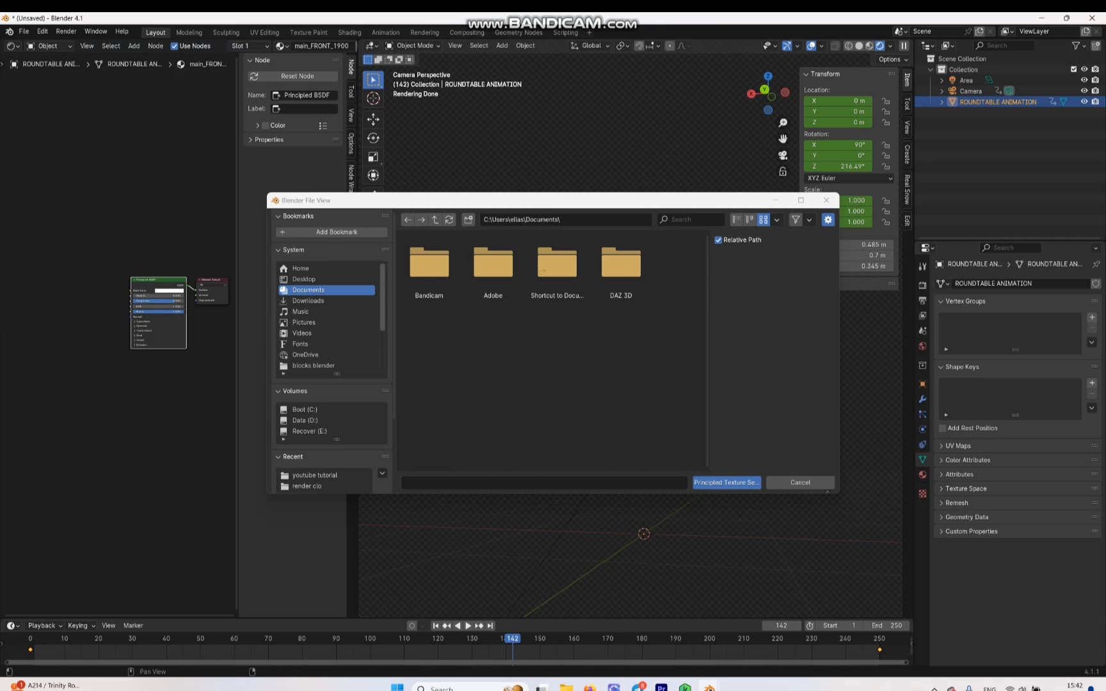
pyautogui.click(308, 300)
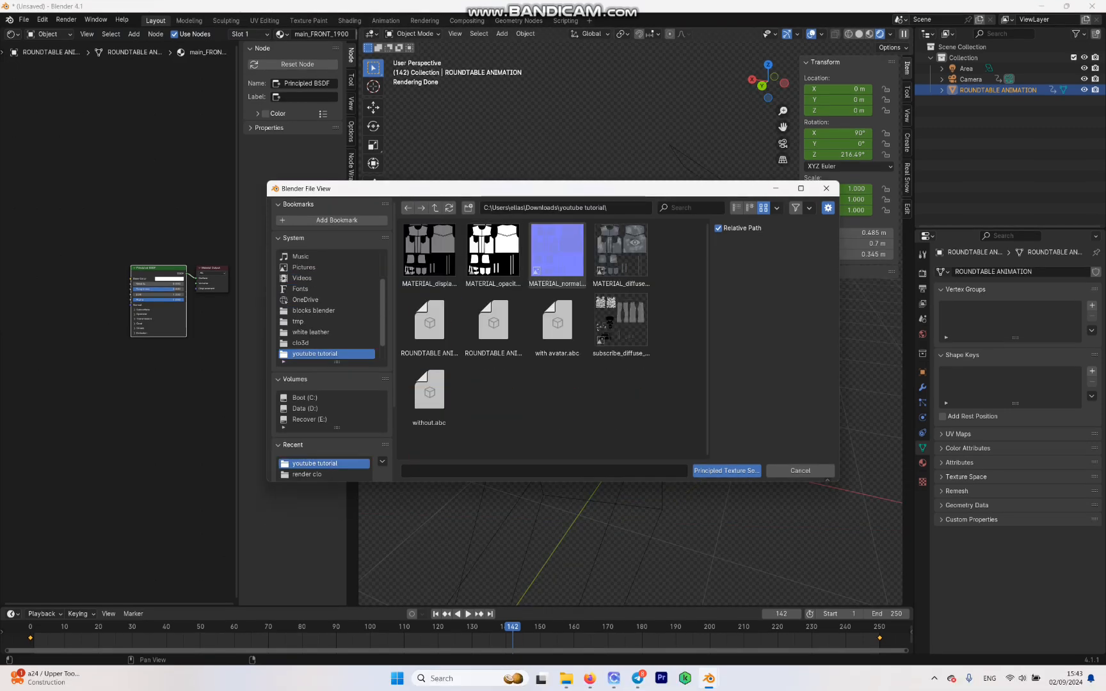
pyautogui.click(621, 255)
pyautogui.keyDown('shift'); pyautogui.click(429, 254); pyautogui.keyUp('shift')
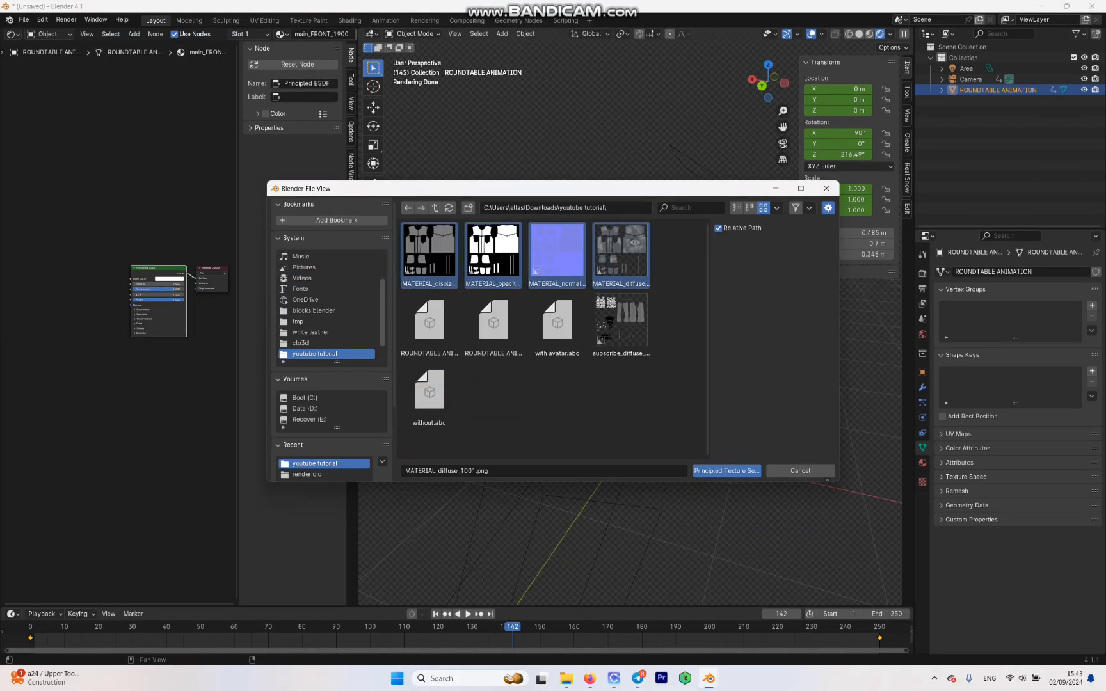
pyautogui.click(726, 470)
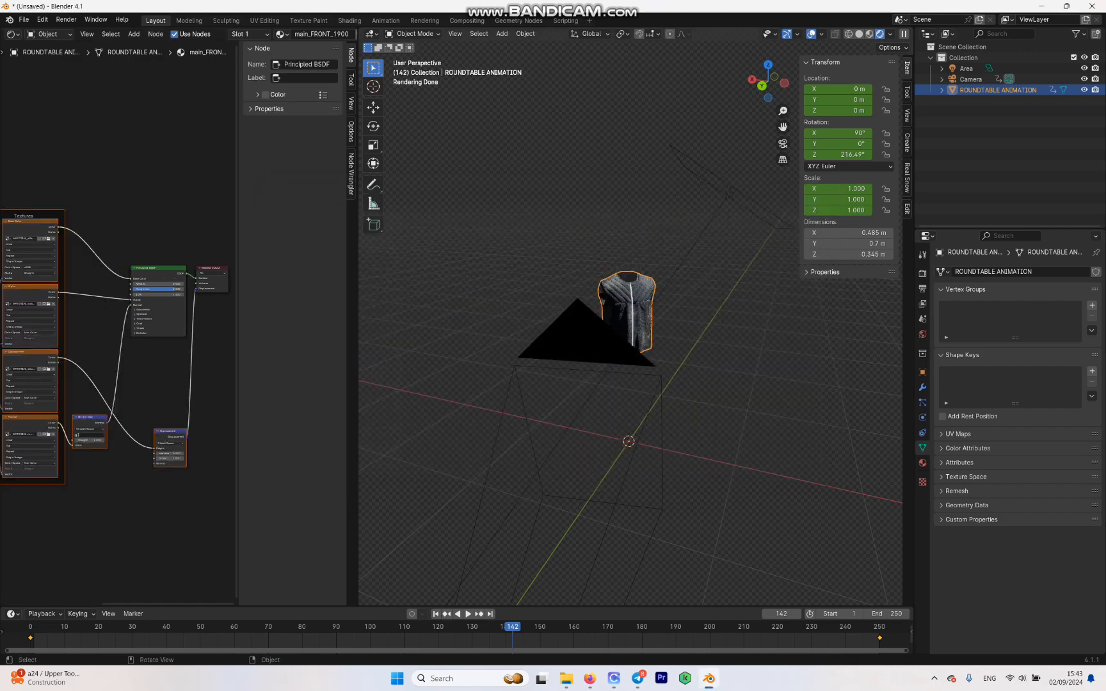
# Examine the textured vest up close and from another angle, and return to the camera view
pyautogui.press('KP_Decimal')
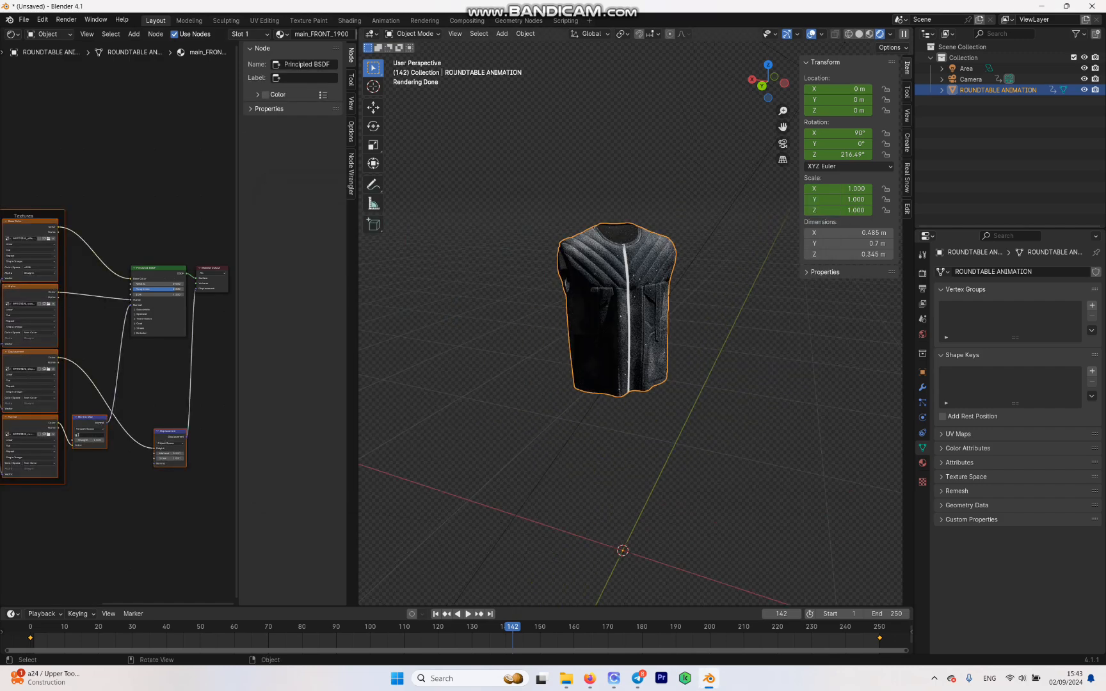
pyautogui.scroll(3, 630, 319)
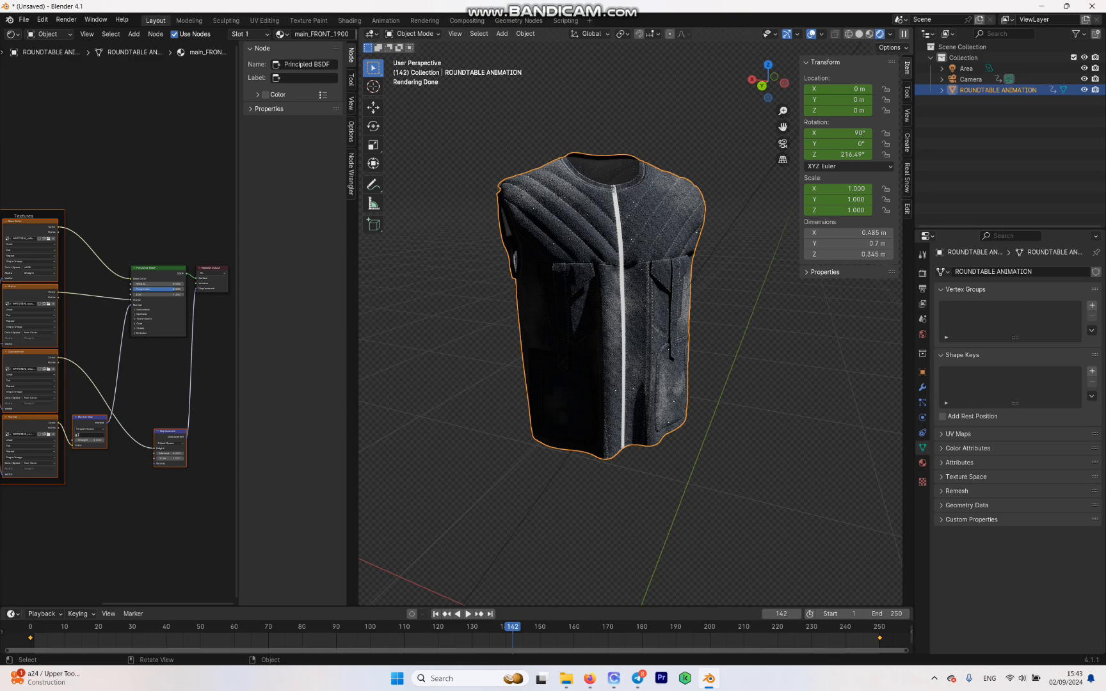
pyautogui.moveTo(630, 319); pyautogui.dragTo(588, 299, button='middle')
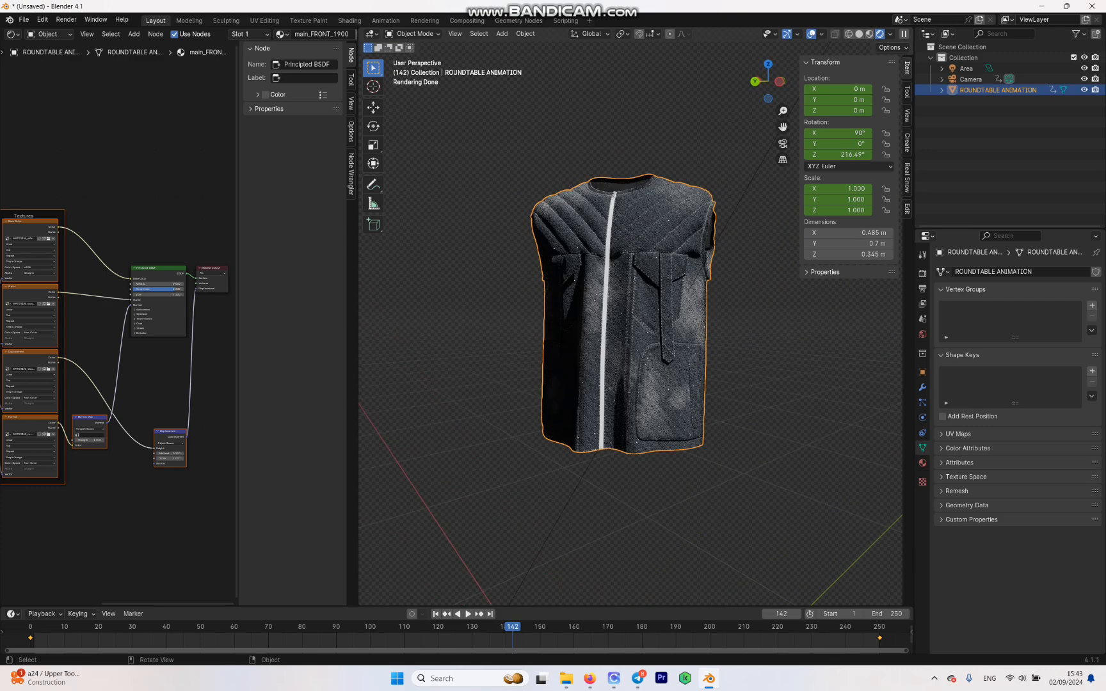
pyautogui.scroll(2, 620, 320)
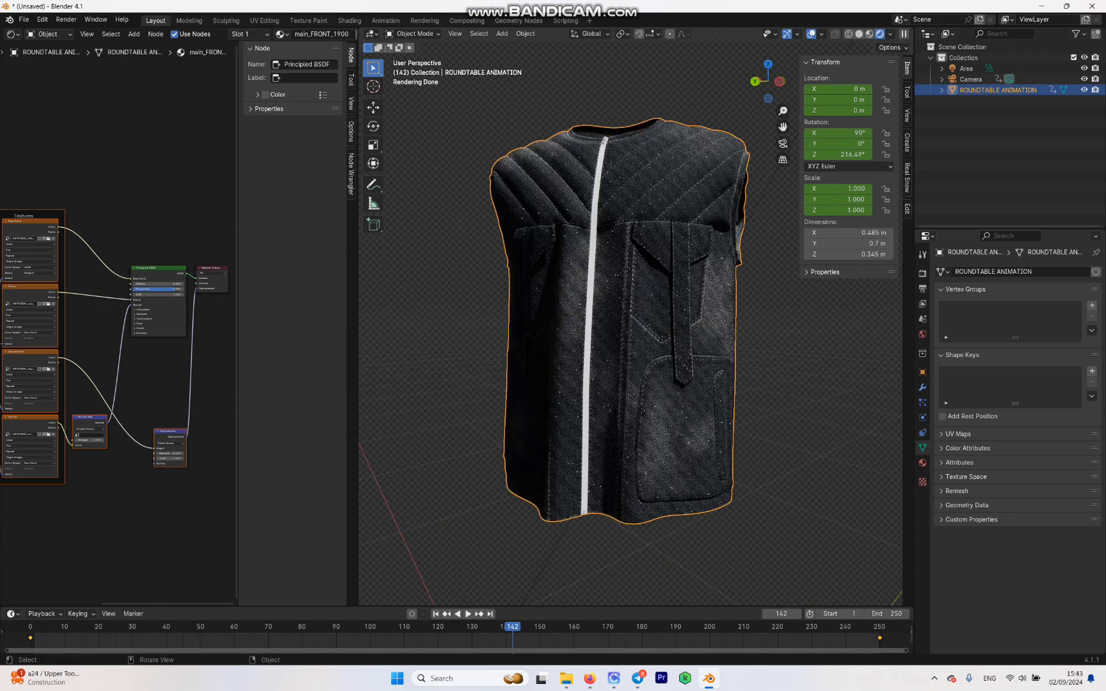
pyautogui.scroll(-10, 620, 320)
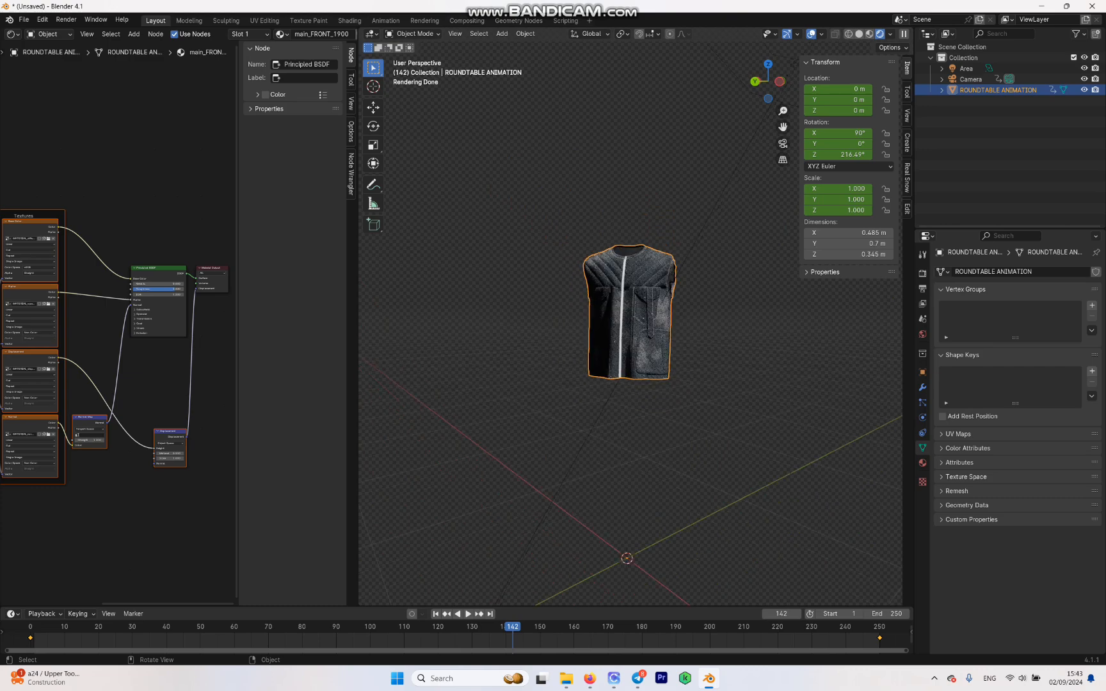
pyautogui.click(782, 143)
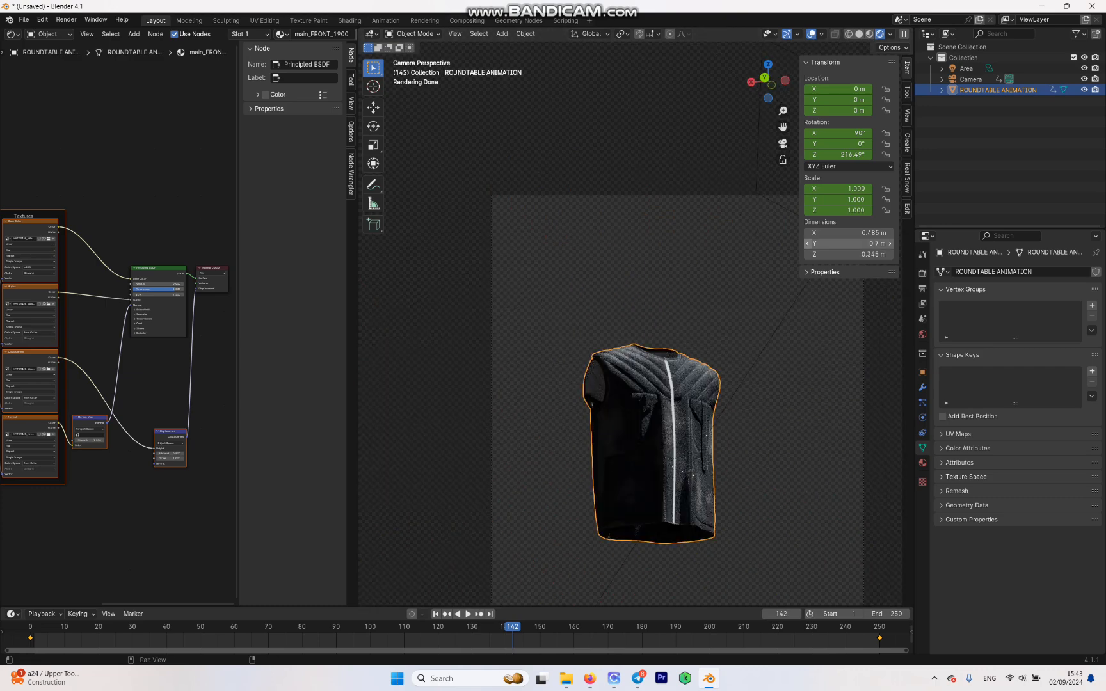
pyautogui.moveTo(782, 127); pyautogui.dragTo(682, 0)
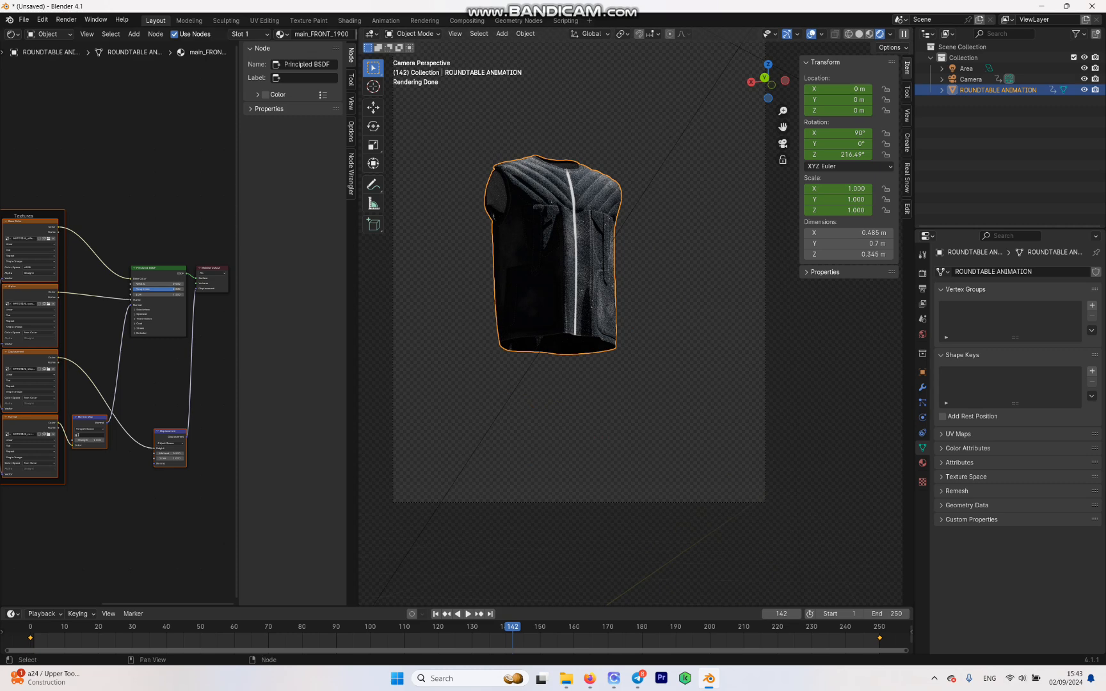
# Switch to CLO, review the file formats available for exporting the vest, and return to Blender
pyautogui.click(65, 19)
pyautogui.click(614, 679)
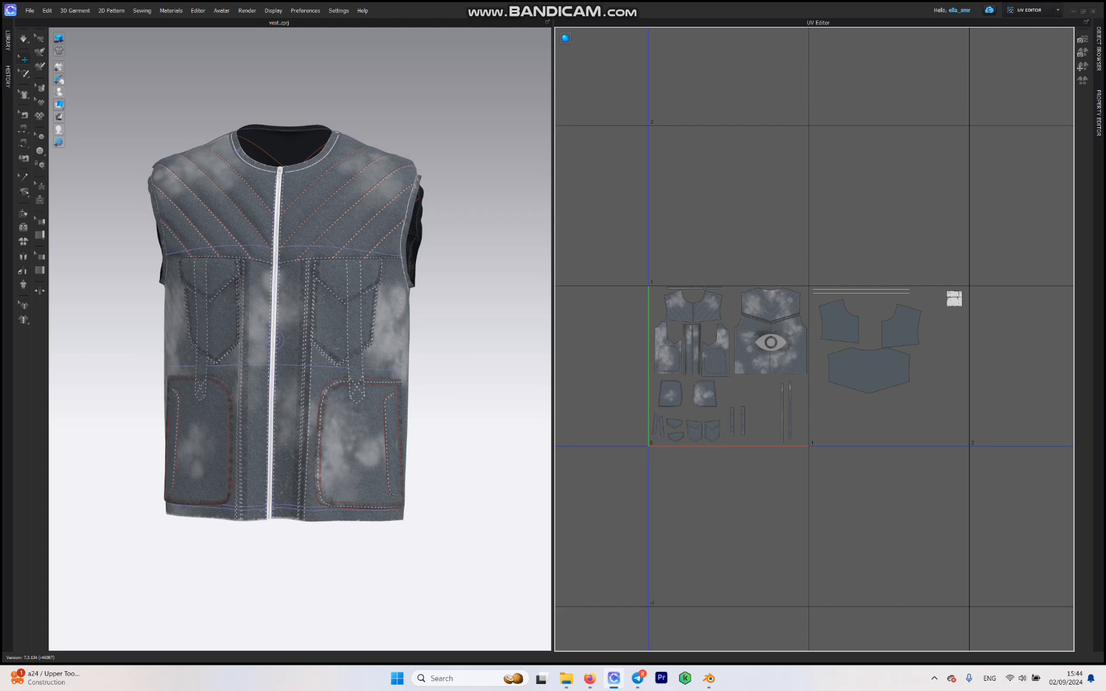
pyautogui.click(29, 11)
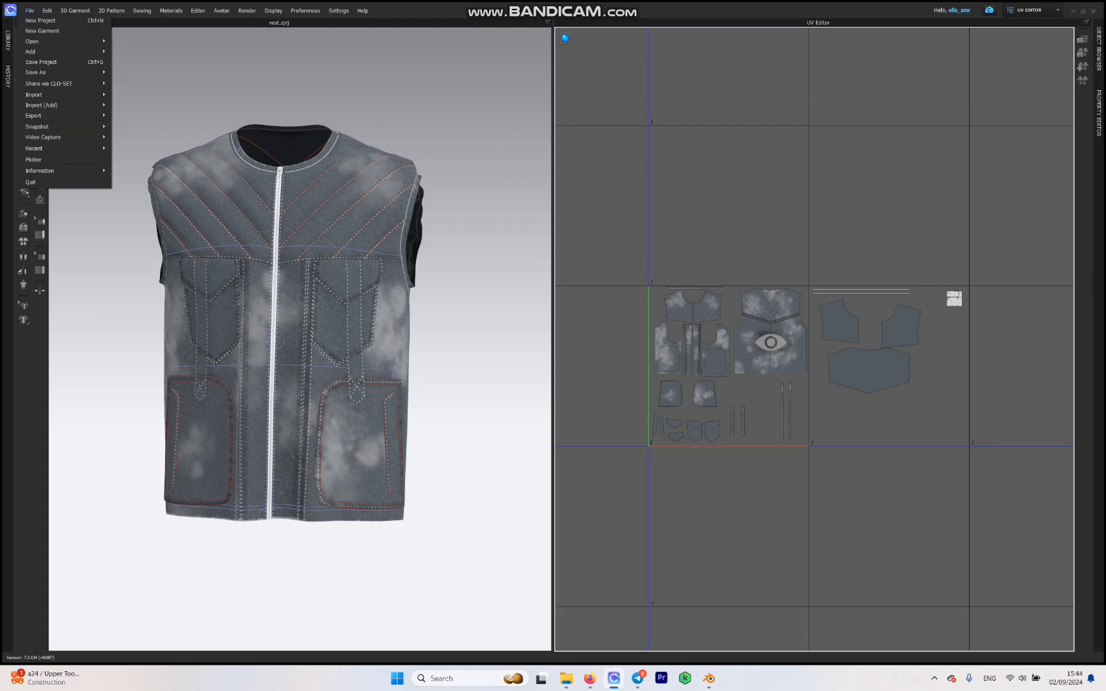
pyautogui.moveTo(38, 115)
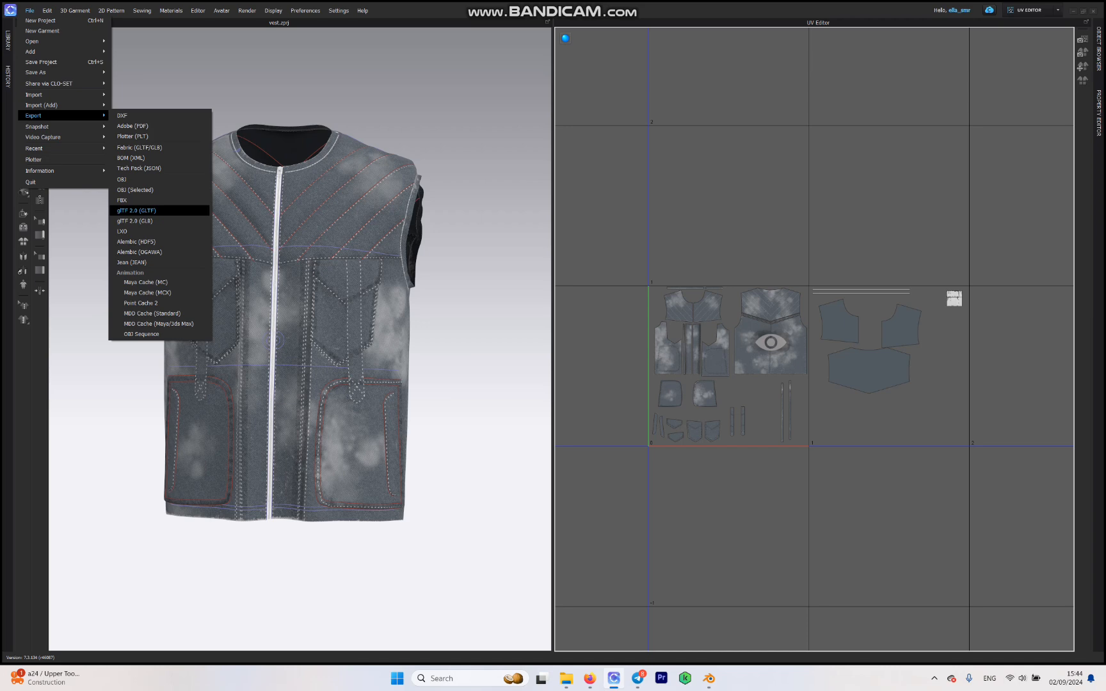
pyautogui.click(136, 210)
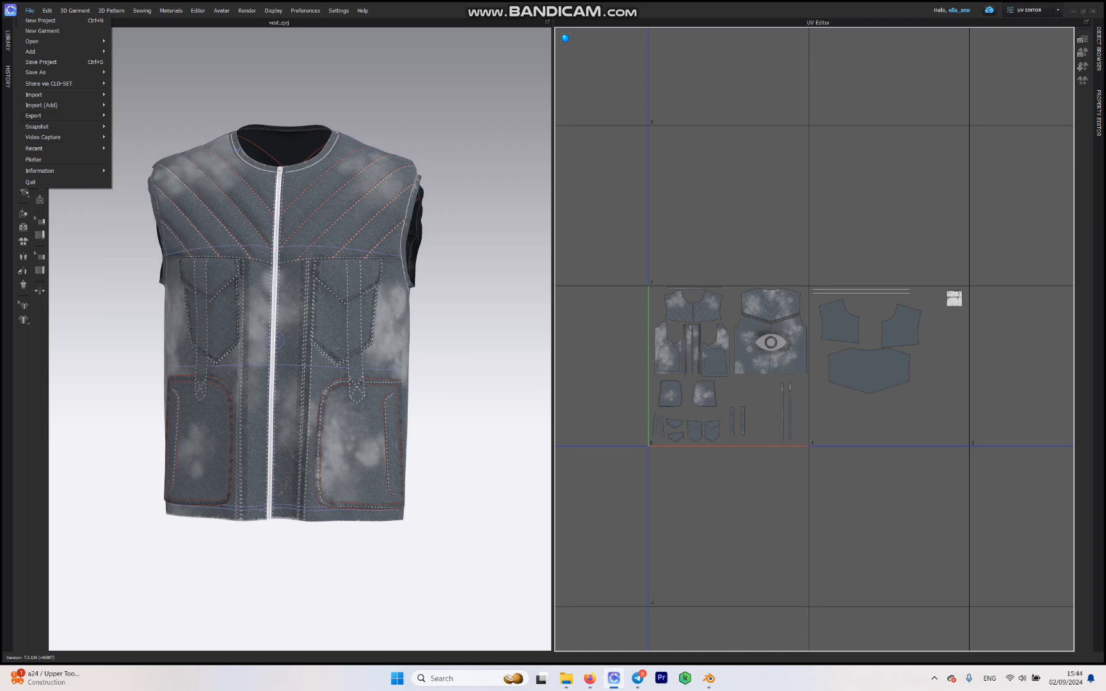
pyautogui.hotkey('alt', 'Tab')
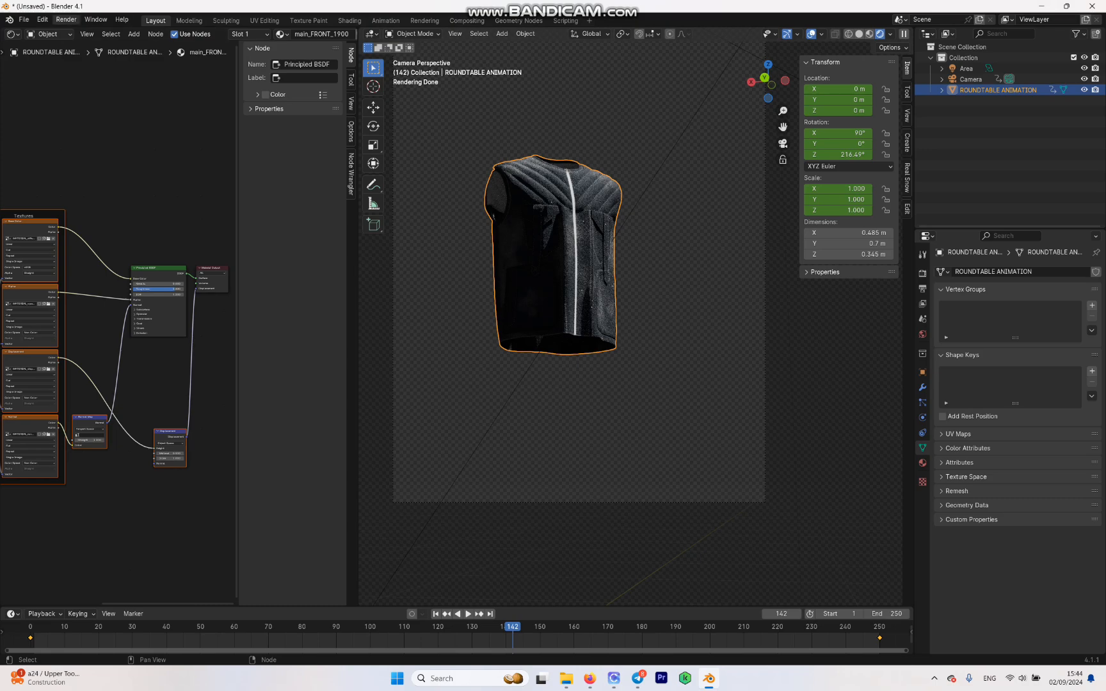
# Start rendering the turntable animation
pyautogui.click(66, 19)
pyautogui.click(95, 42)
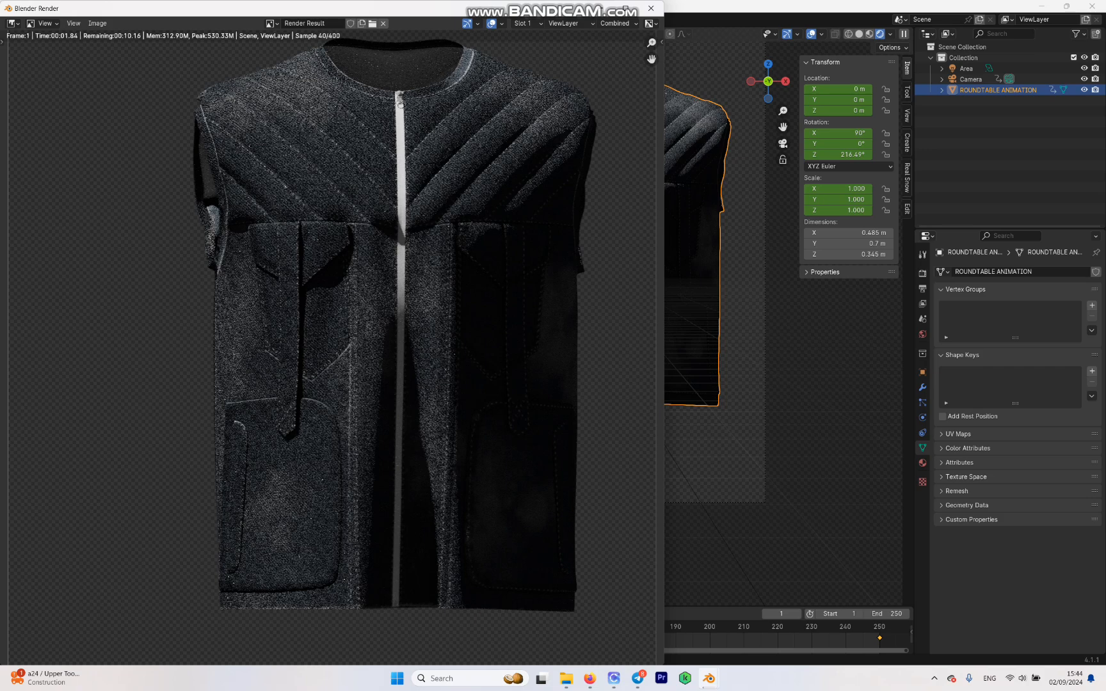
pyautogui.moveTo(614, 679)
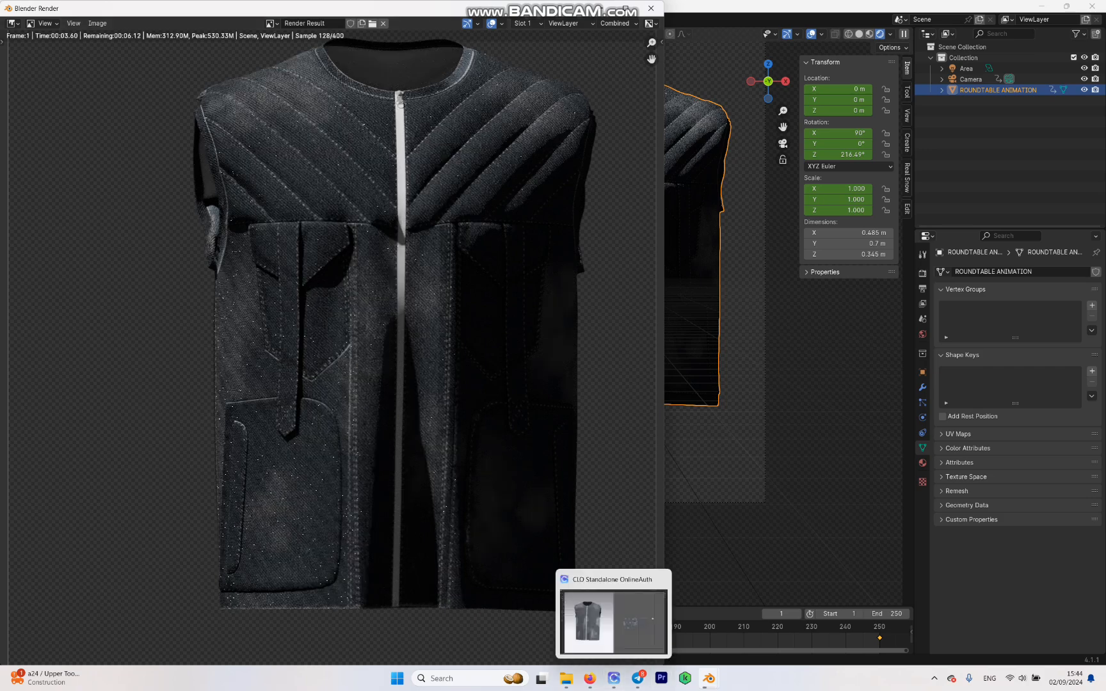